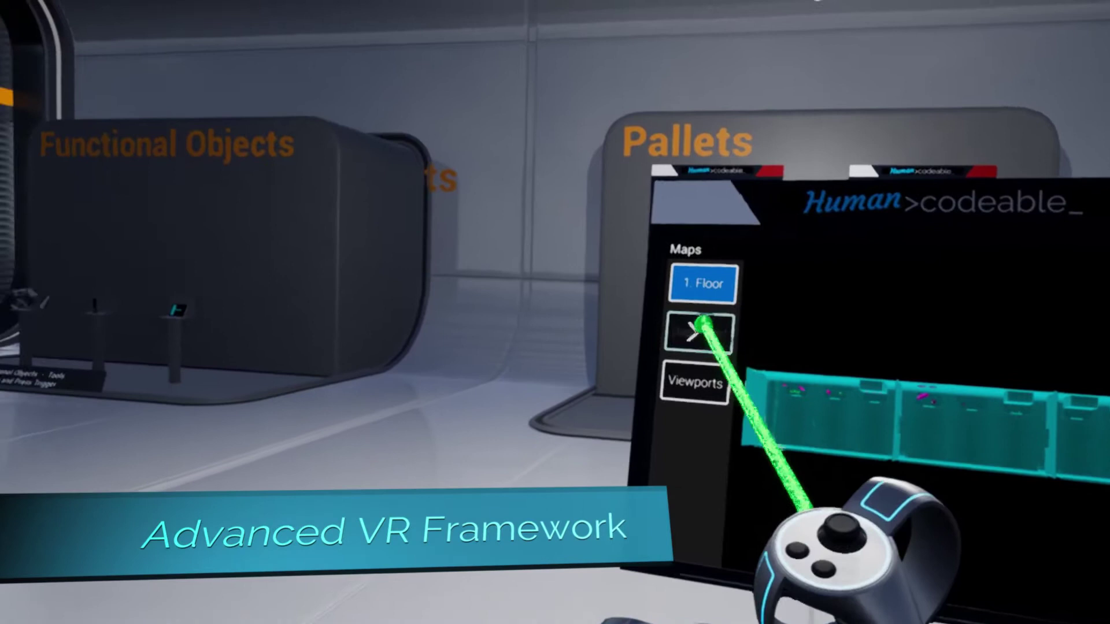
Preview the minimap on the VR pallet by switching between the 1. Floor and Basement maps.
{"action": "left_click", "coordinate": [664, 320]}
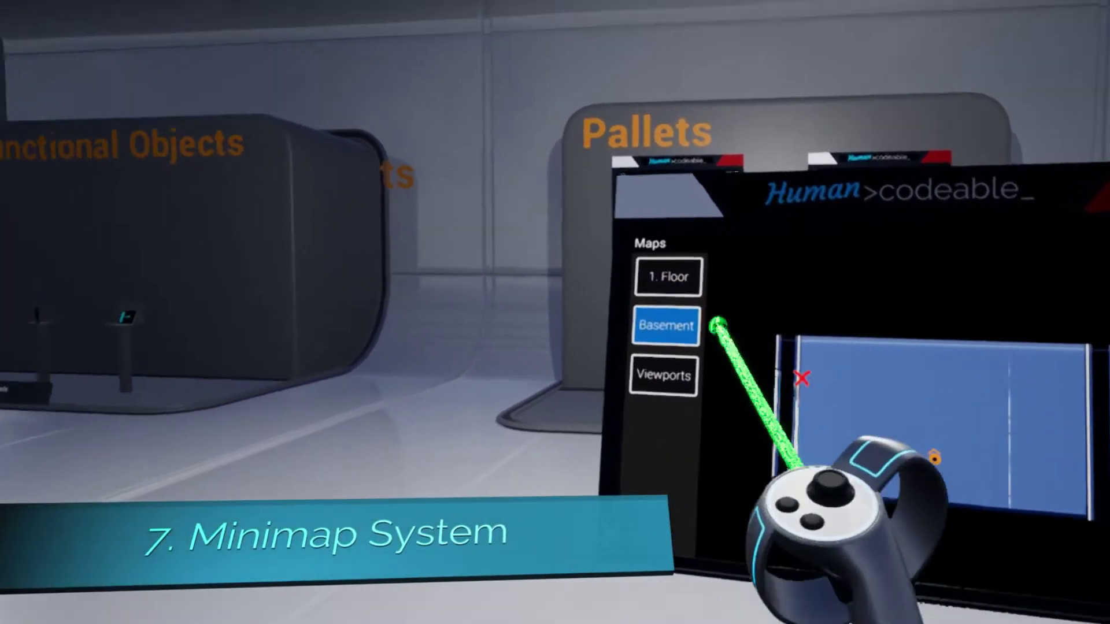
{"action": "left_click", "coordinate": [770, 391]}
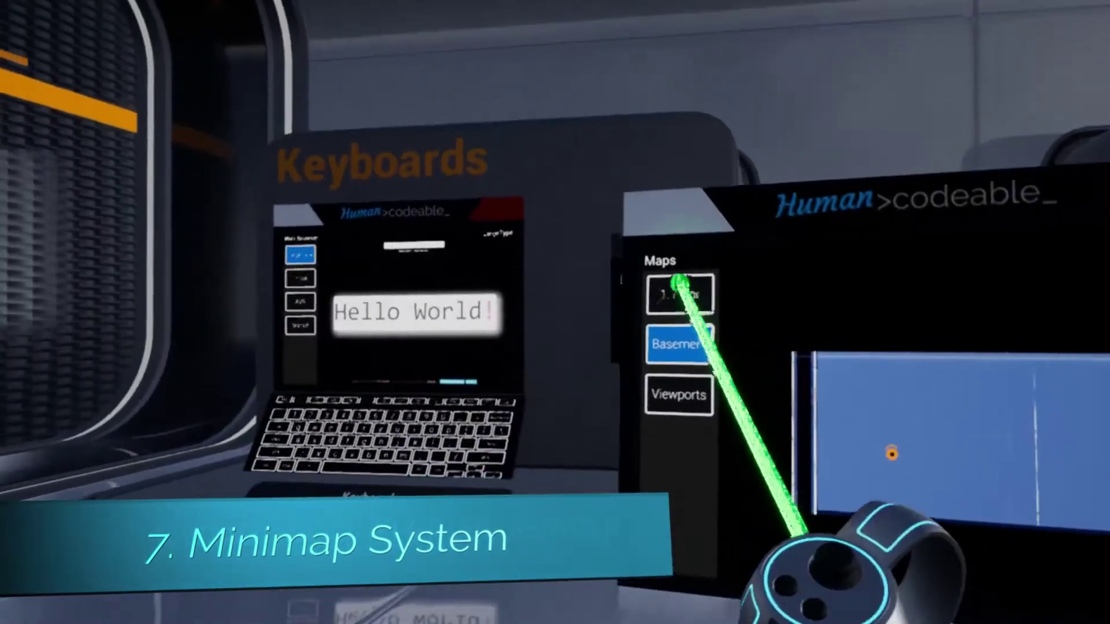
{"action": "left_click", "coordinate": [565, 253]}
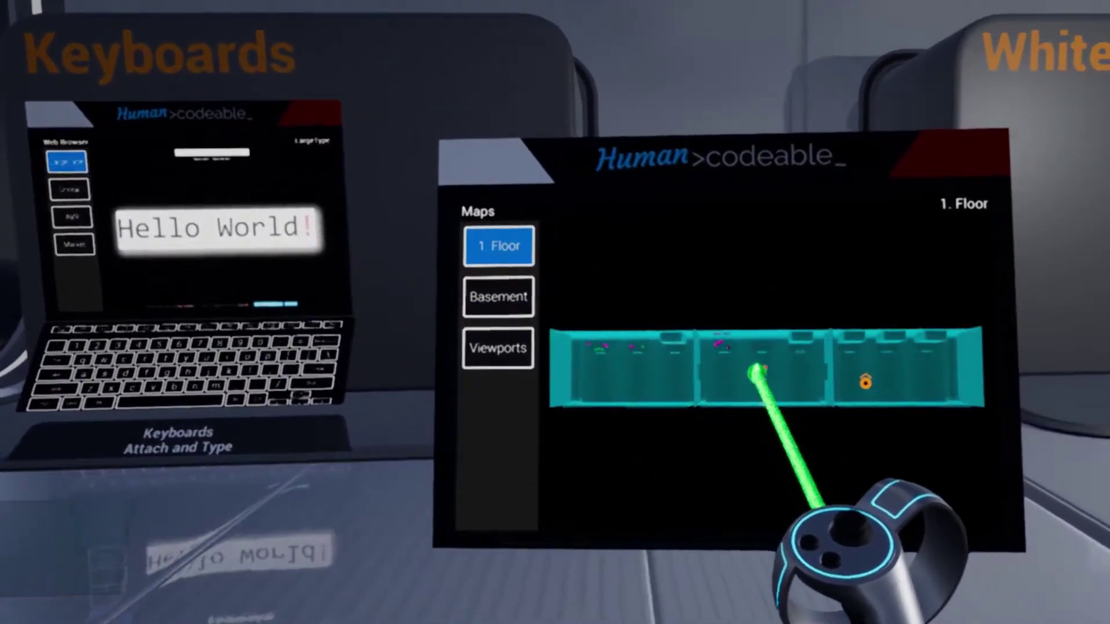
{"action": "left_click", "coordinate": [739, 370]}
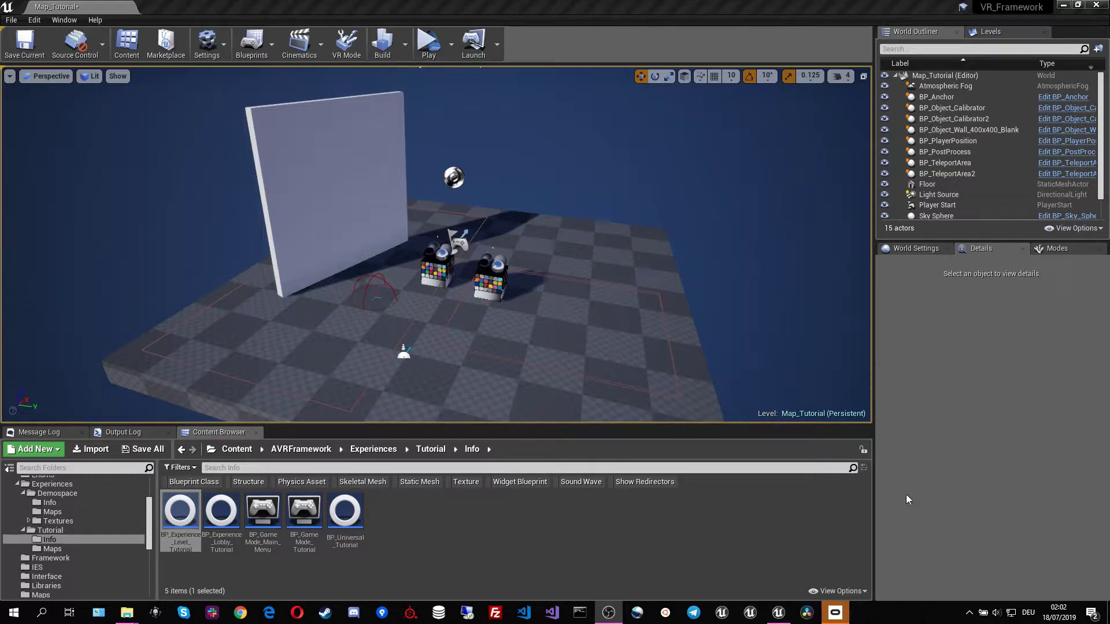
In the BP_Experience_Level_Tutorial blueprint, add a third radial button set to BP_Radial_Button_Pallet_Map.
{"action": "double_click", "coordinate": [178, 513]}
{"action": "scroll", "coordinate": [290, 373], "scroll_direction": "down", "scroll_amount": 1}
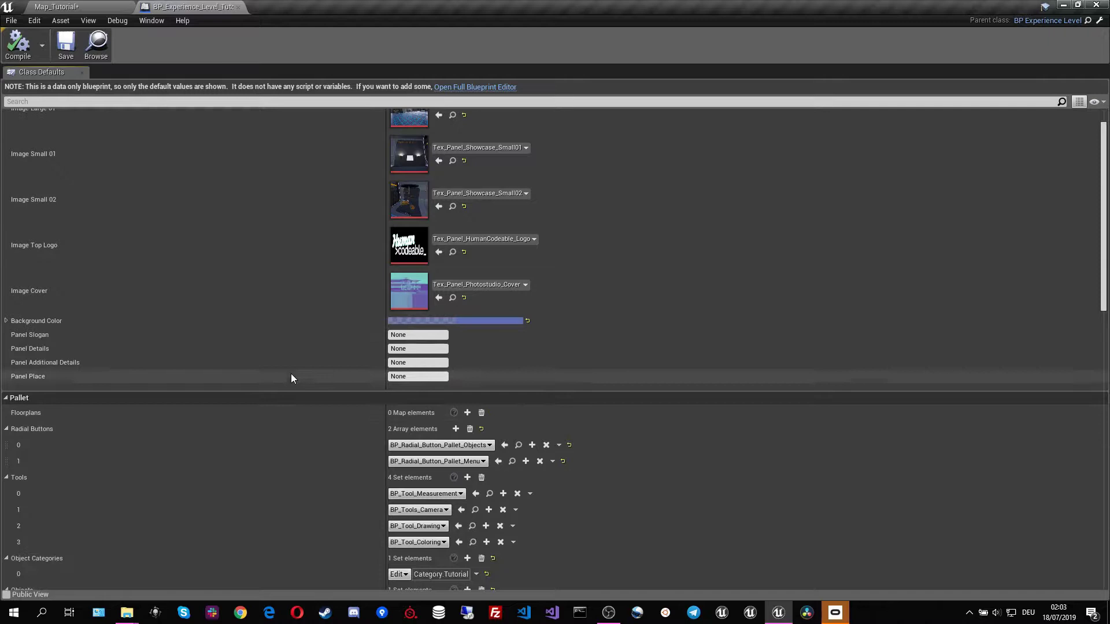
{"action": "scroll", "coordinate": [144, 402], "scroll_direction": "down", "scroll_amount": 3}
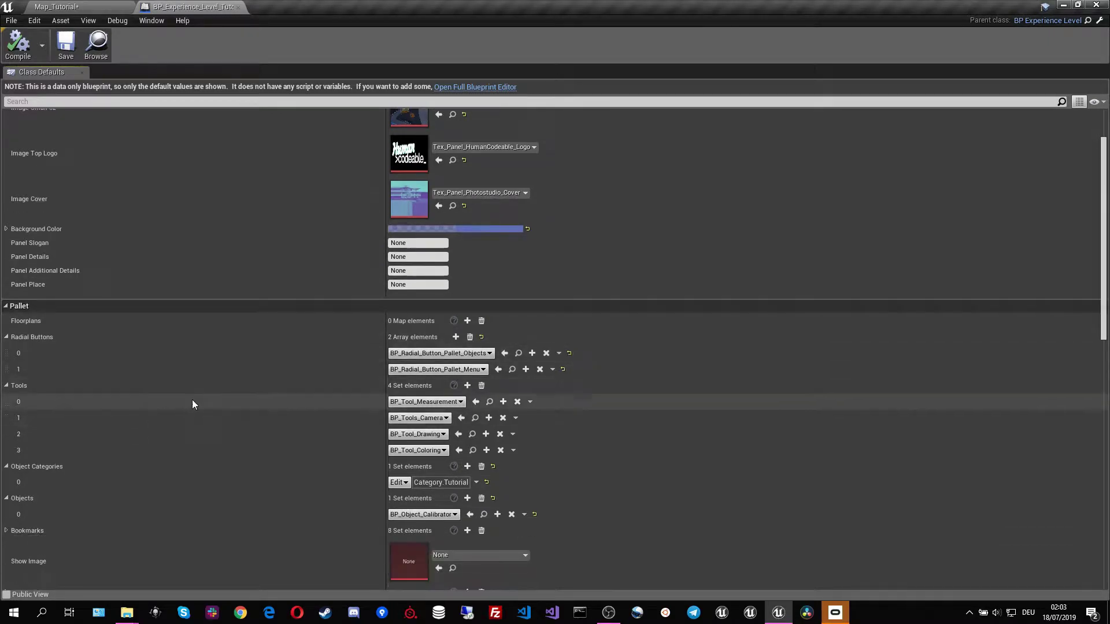
{"action": "left_click", "coordinate": [455, 337]}
{"action": "left_click", "coordinate": [407, 386]}
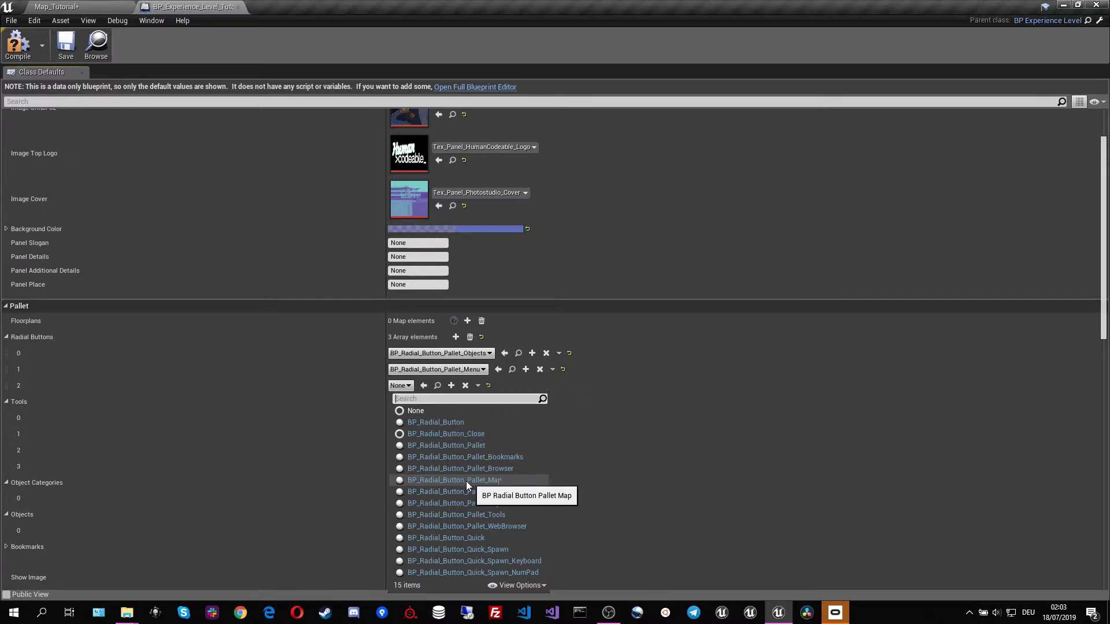
{"action": "left_click", "coordinate": [495, 480]}
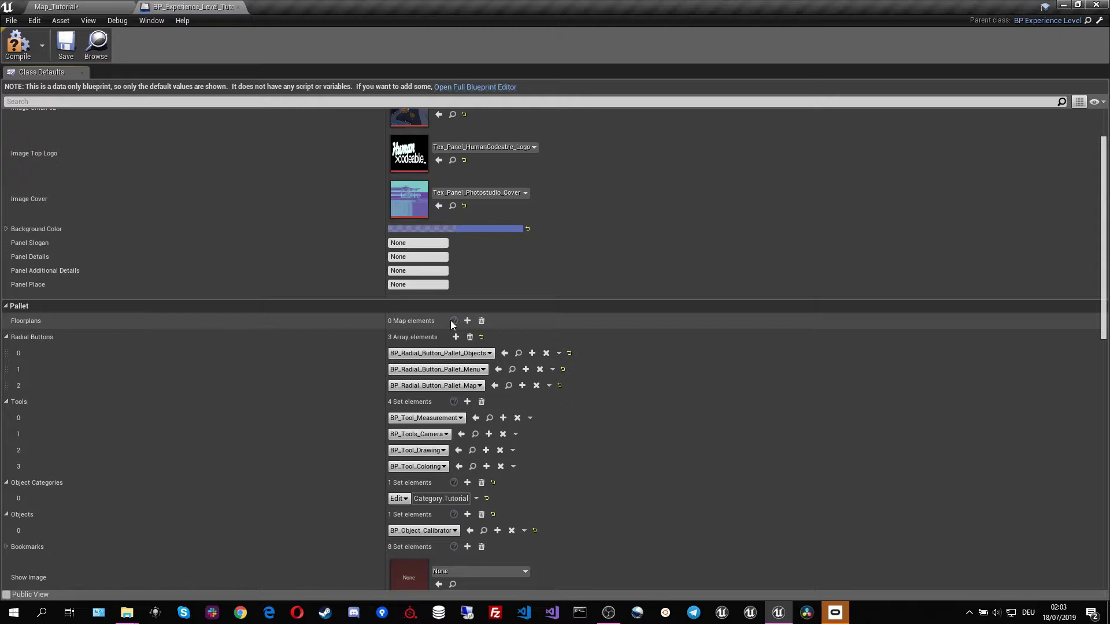
Add a floorplan entry named Main to the Pallet settings, then save and compile the blueprint.
{"action": "left_click", "coordinate": [467, 321]}
{"action": "left_click", "coordinate": [24, 351]}
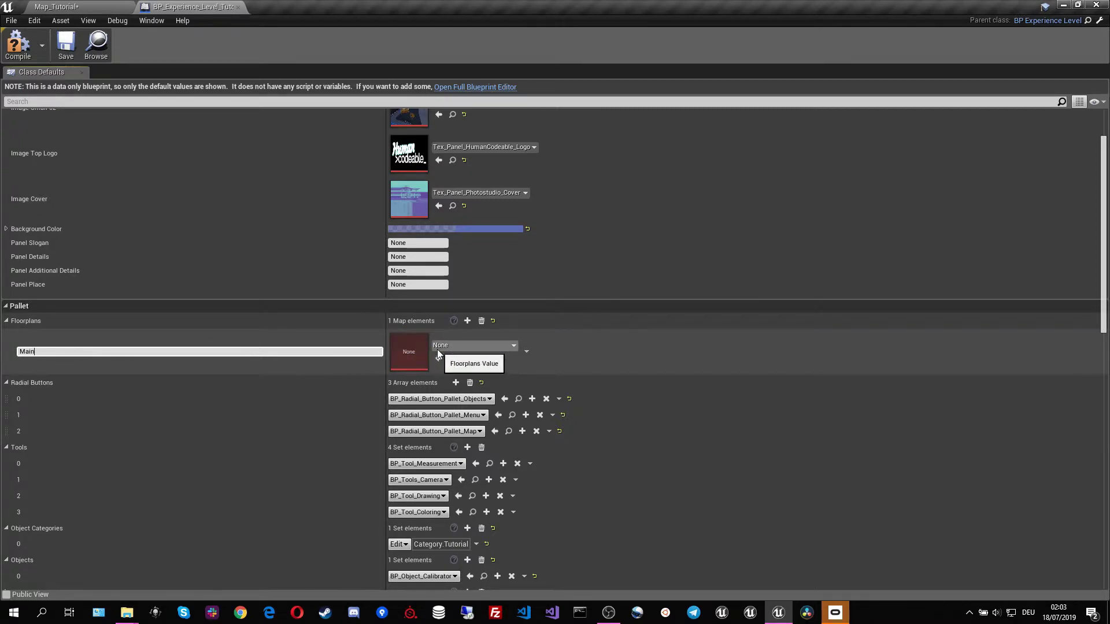
{"action": "left_click", "coordinate": [67, 49]}
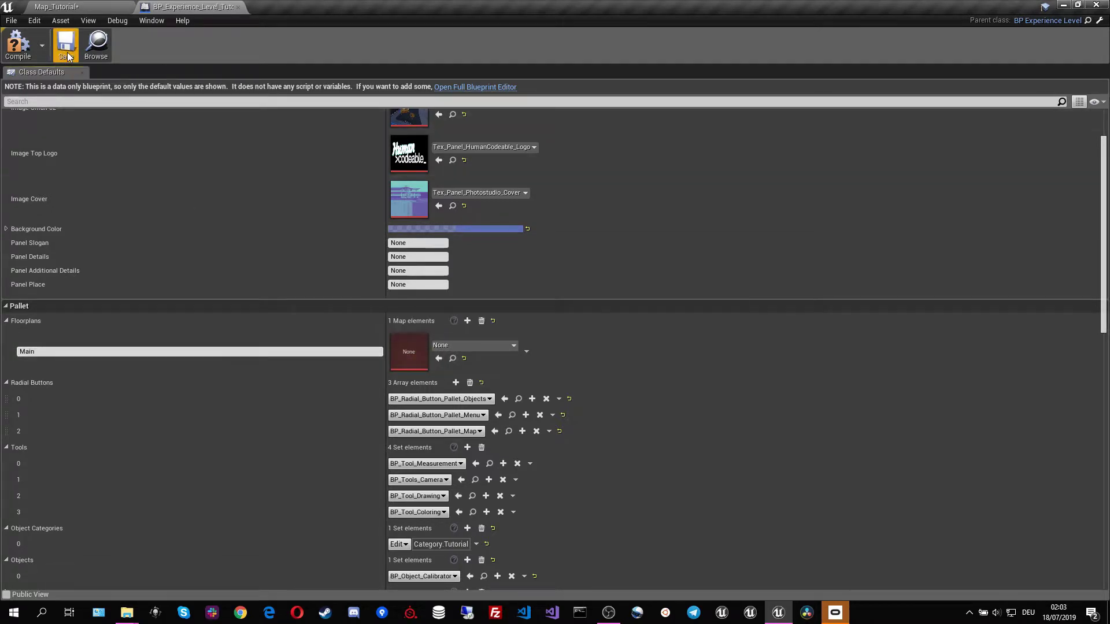
{"action": "left_click", "coordinate": [28, 53]}
Return to the Map_Tutorial level and show it in the orthographic Top view with the whole floor framed.
{"action": "left_click", "coordinate": [110, 12]}
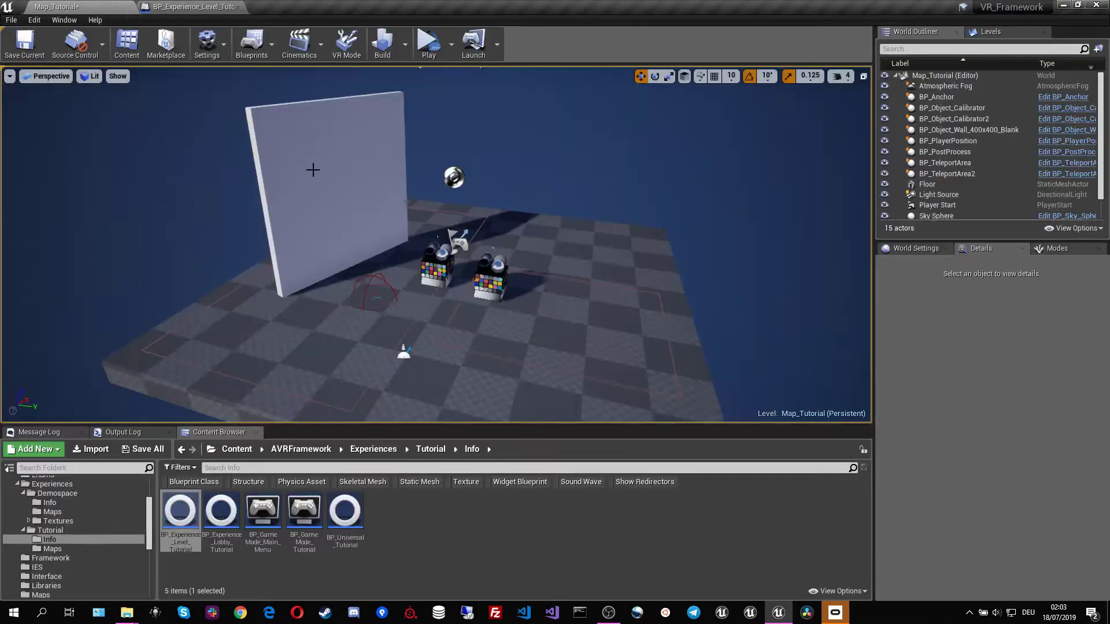
{"action": "left_click", "coordinate": [55, 77]}
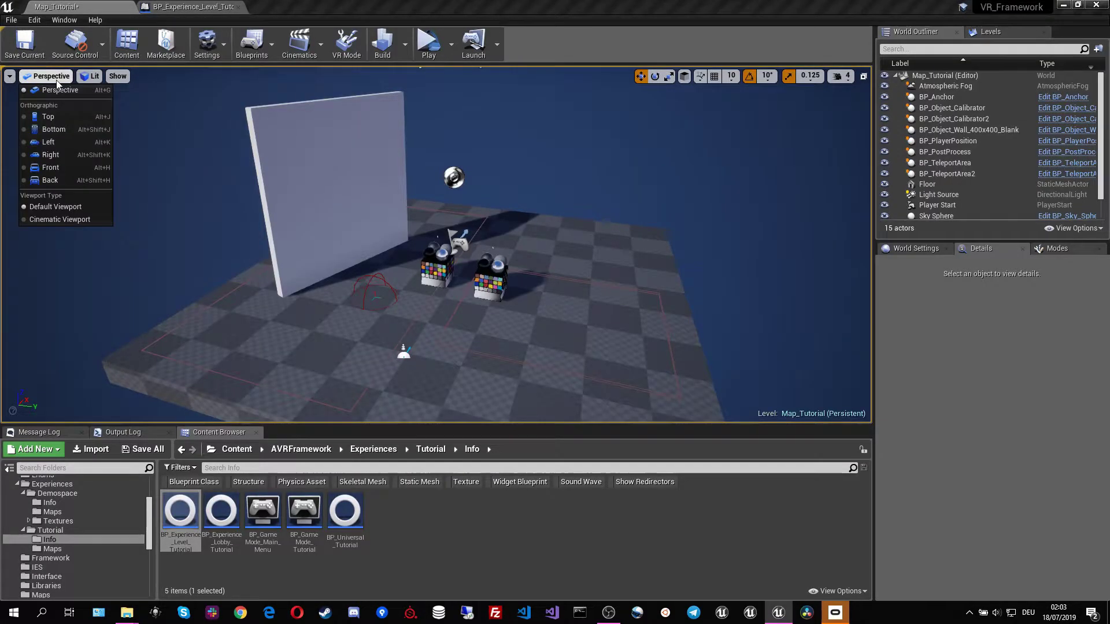
{"action": "left_click", "coordinate": [57, 119]}
{"action": "scroll", "coordinate": [334, 243], "scroll_direction": "down", "scroll_amount": 8}
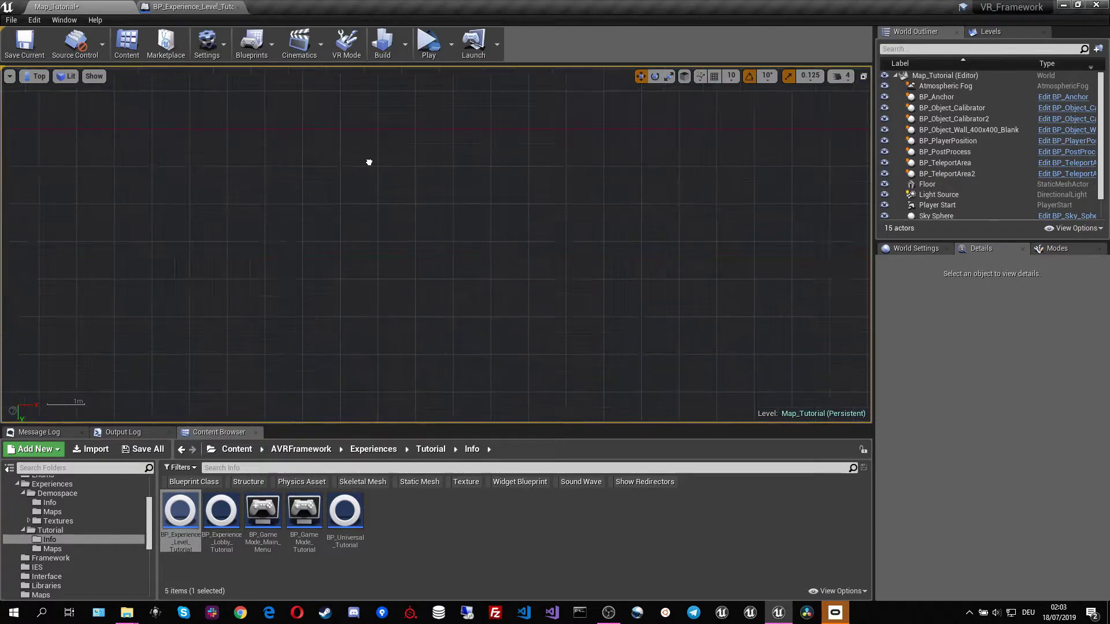
{"action": "scroll", "coordinate": [363, 199], "scroll_direction": "down", "scroll_amount": 3}
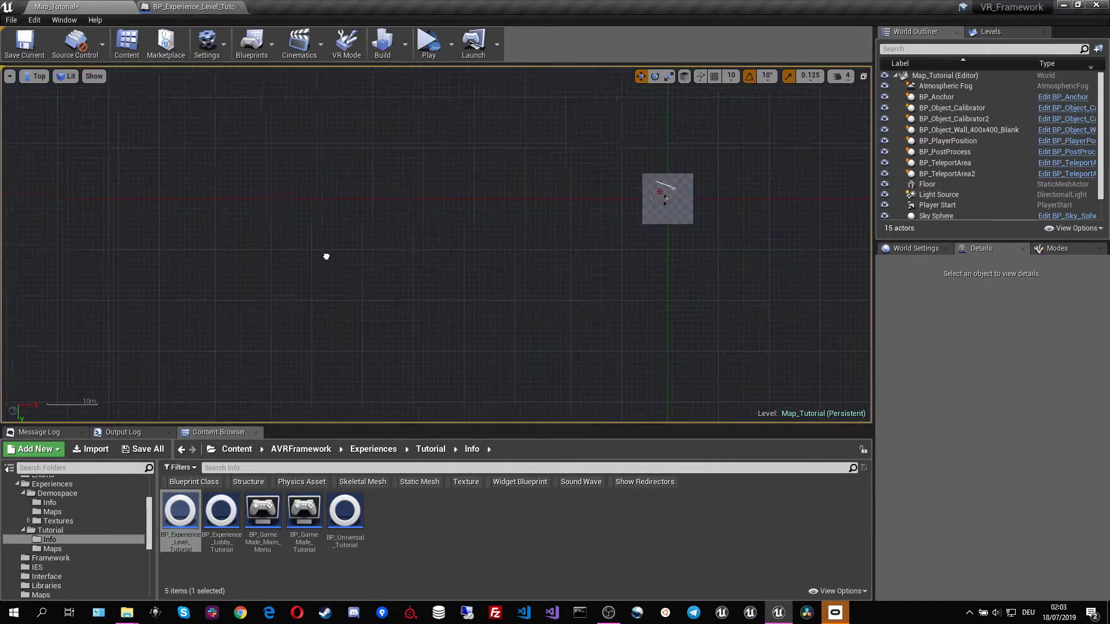
{"action": "right_click_drag", "start_coordinate": [325, 255], "coordinate": [122, 266]}
{"action": "scroll", "coordinate": [358, 260], "scroll_direction": "up", "scroll_amount": 10}
{"action": "scroll", "coordinate": [354, 267], "scroll_direction": "up", "scroll_amount": 4}
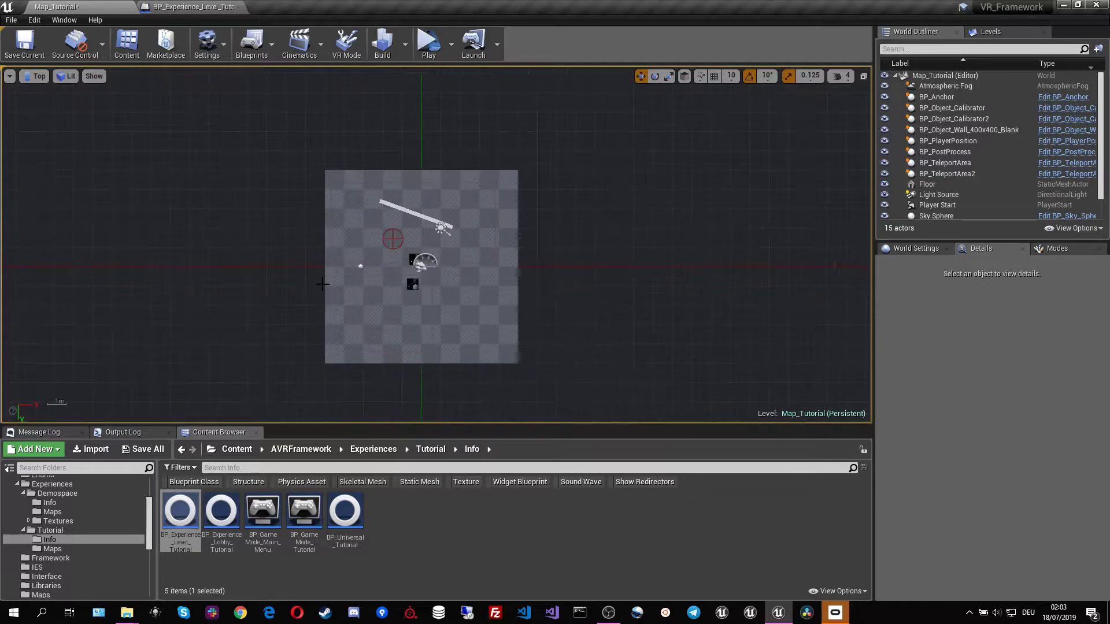
{"action": "right_click_drag", "start_coordinate": [289, 281], "coordinate": [285, 272]}
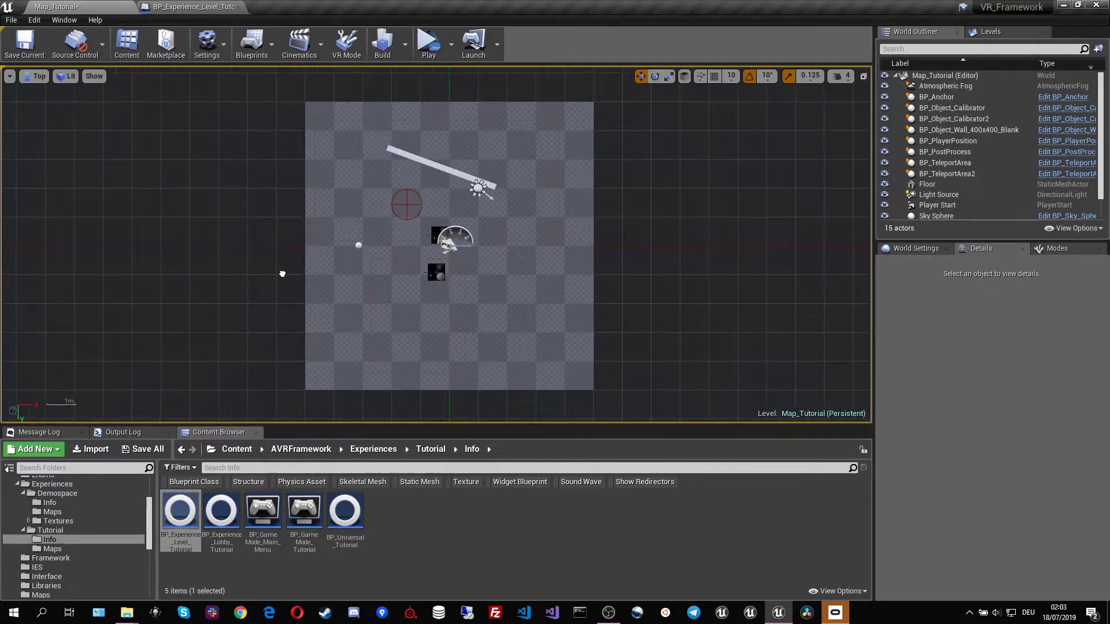
Take a high resolution screenshot of the top view with a size multiplier of 1.0.
{"action": "left_click", "coordinate": [9, 76]}
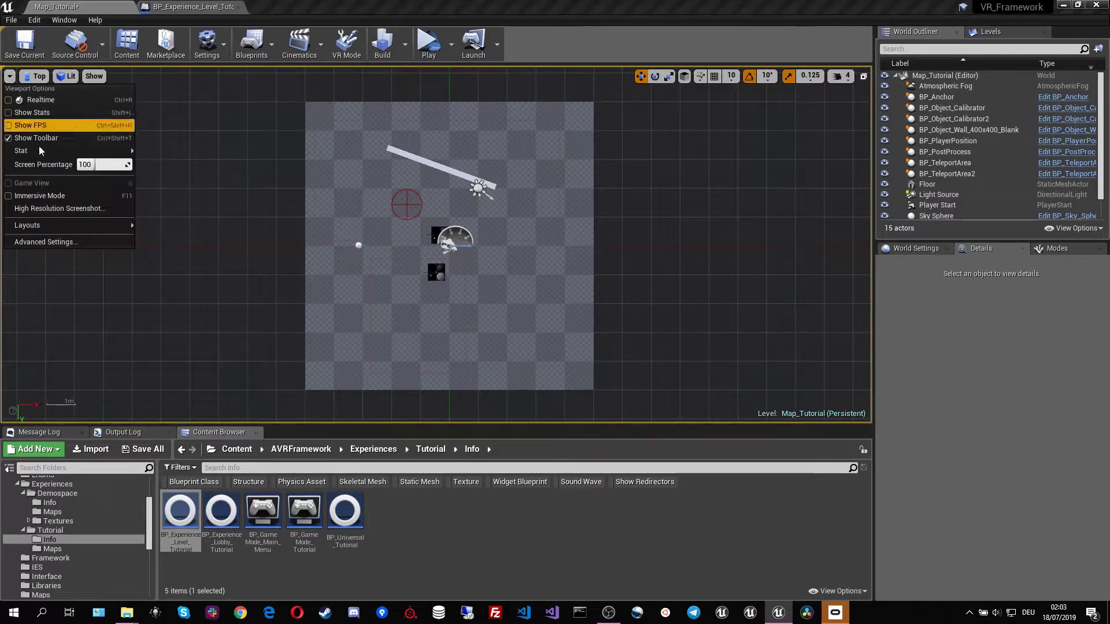
{"action": "left_click", "coordinate": [59, 209]}
{"action": "left_click_drag", "start_coordinate": [505, 229], "coordinate": [826, 395]}
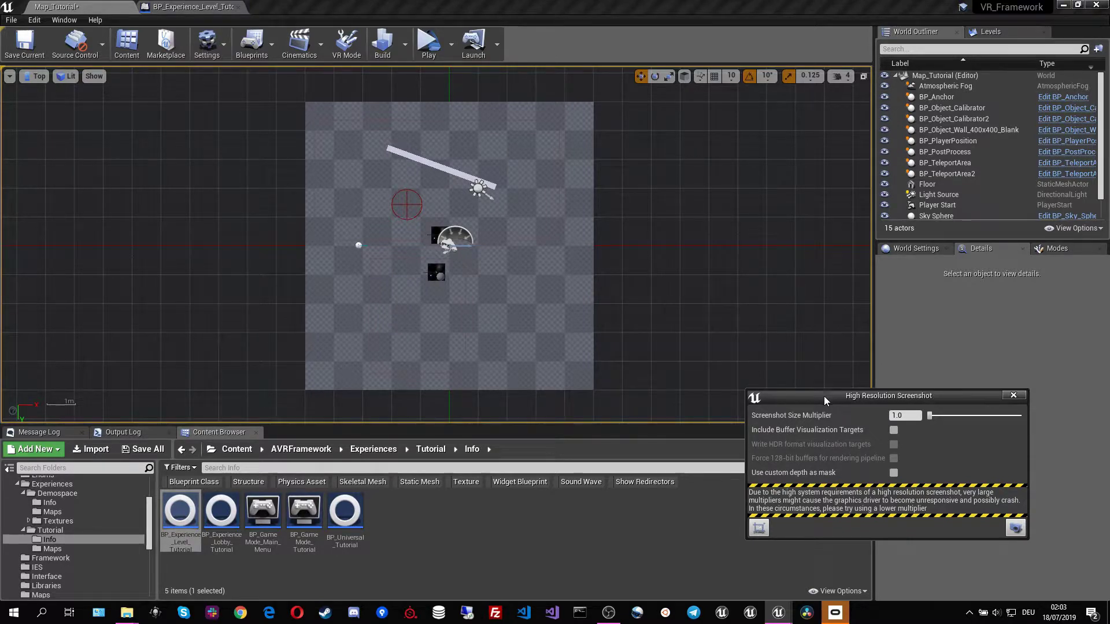
{"action": "mouse_move", "coordinate": [824, 397]}
{"action": "left_mouse_down"}
{"action": "mouse_move", "coordinate": [805, 404]}
{"action": "mouse_move", "coordinate": [831, 398]}
{"action": "left_mouse_up"}
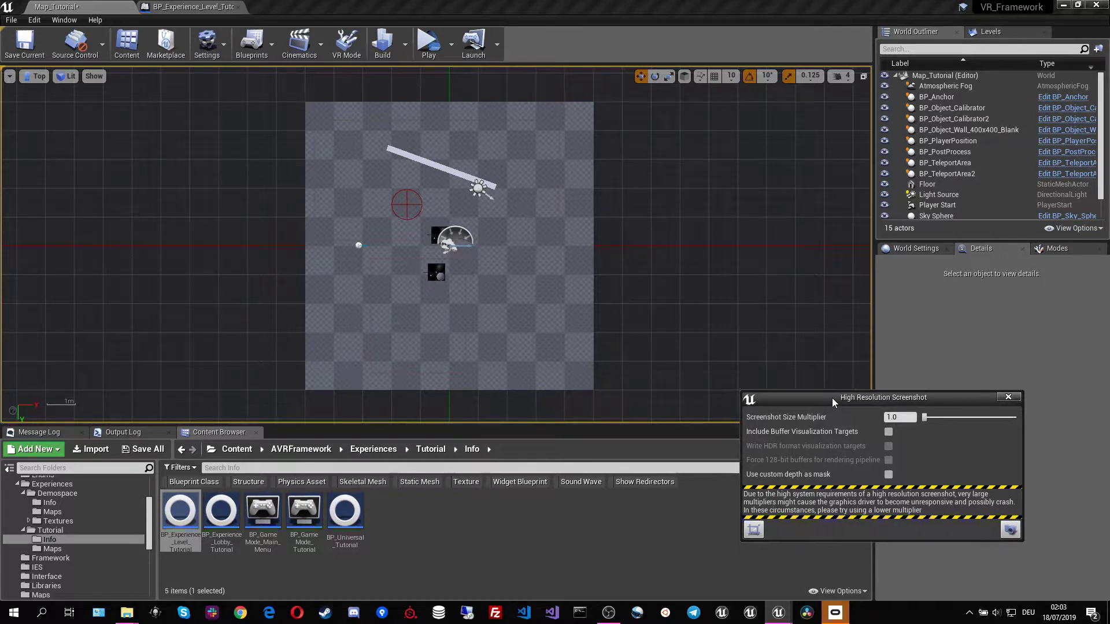
{"action": "left_click", "coordinate": [1010, 530]}
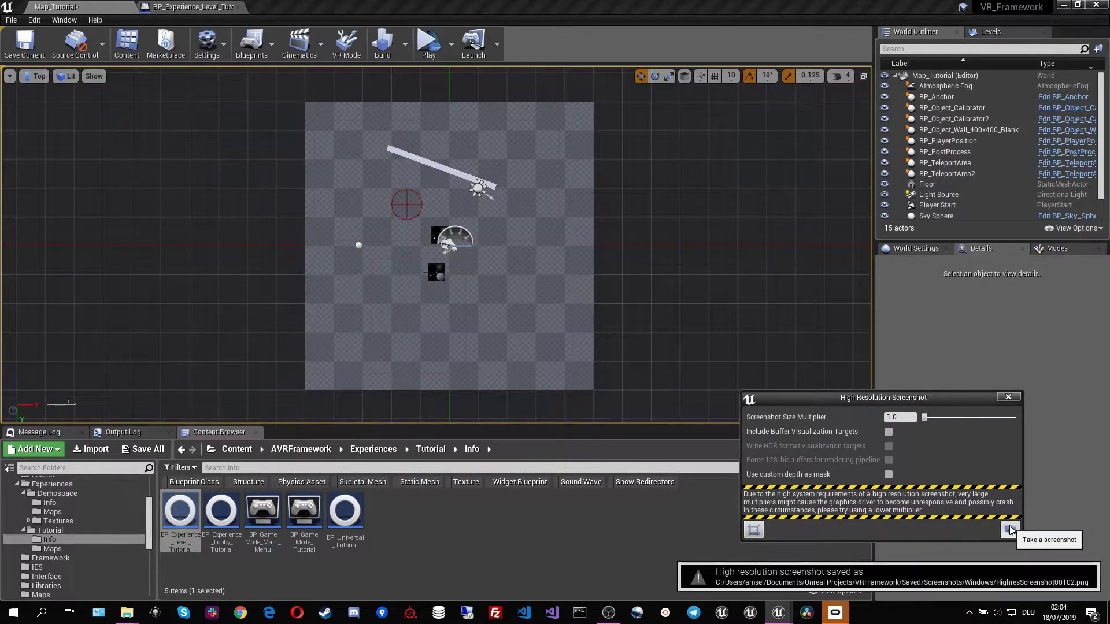
{"action": "left_click", "coordinate": [1007, 397]}
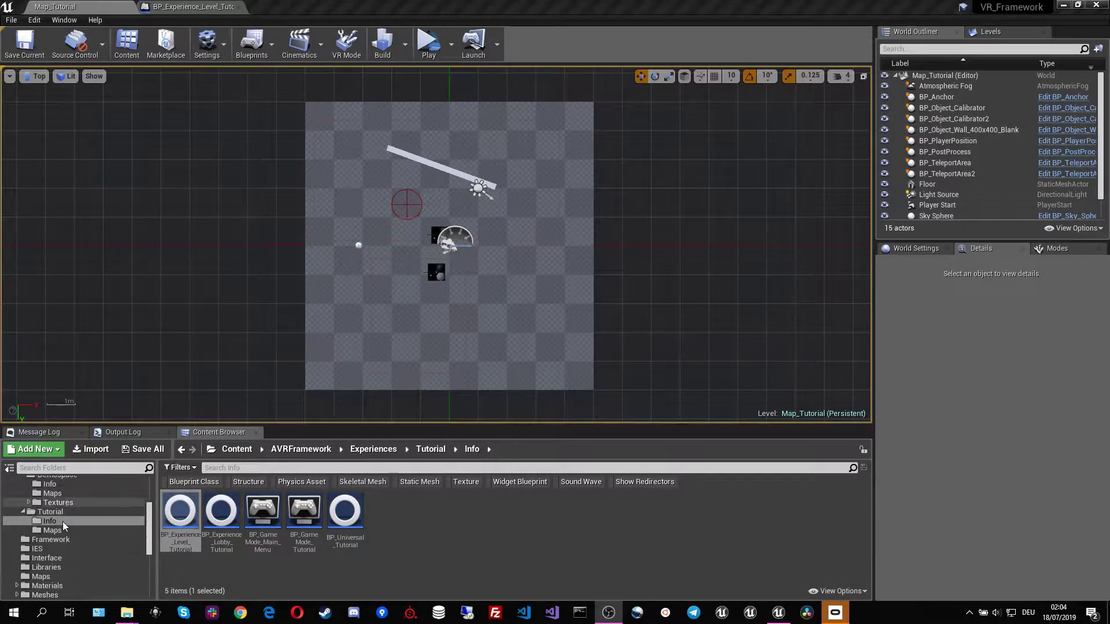
Create a folder named Texture inside the Experiences/Tutorial content folder.
{"action": "scroll", "coordinate": [49, 552], "scroll_direction": "down", "scroll_amount": 2}
{"action": "left_click", "coordinate": [47, 492]}
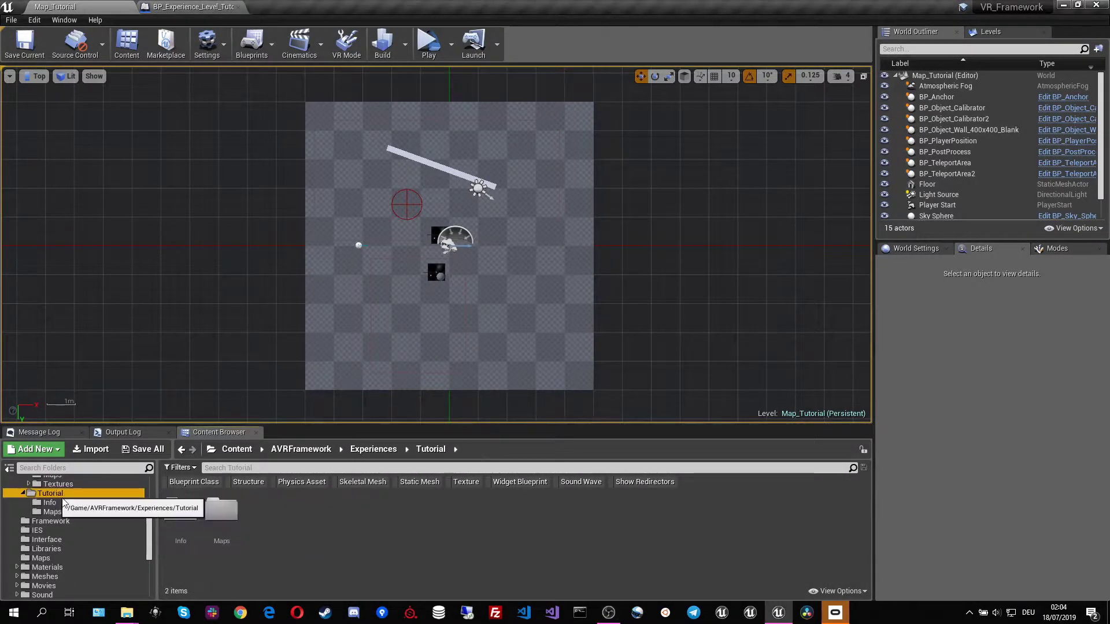
{"action": "right_click", "coordinate": [269, 518]}
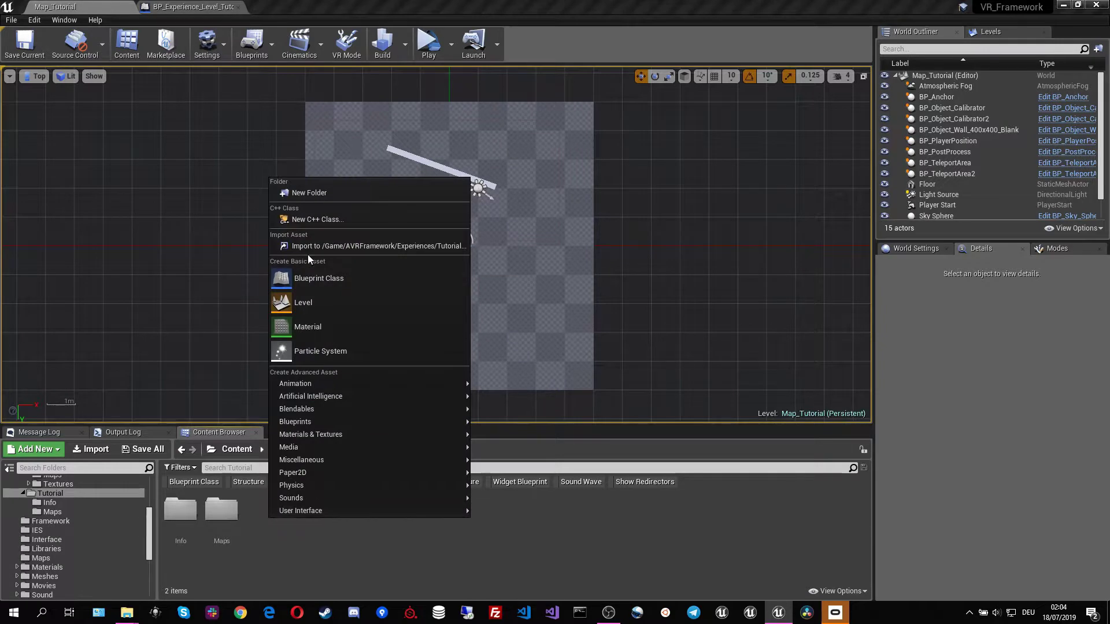
{"action": "left_click", "coordinate": [304, 193]}
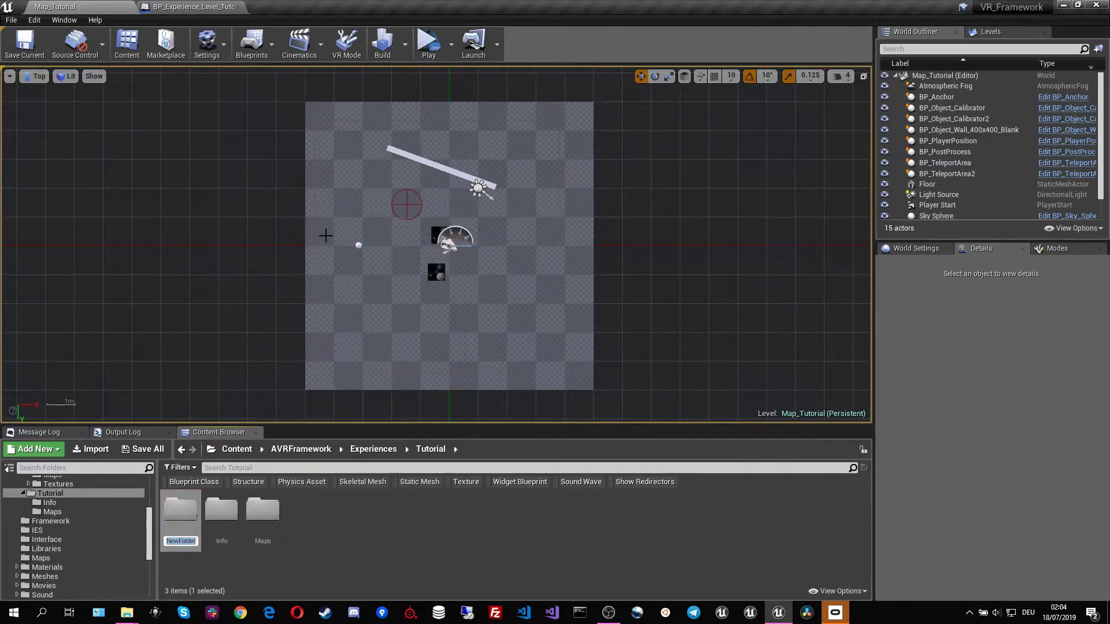
{"action": "type", "text": "Tex"}
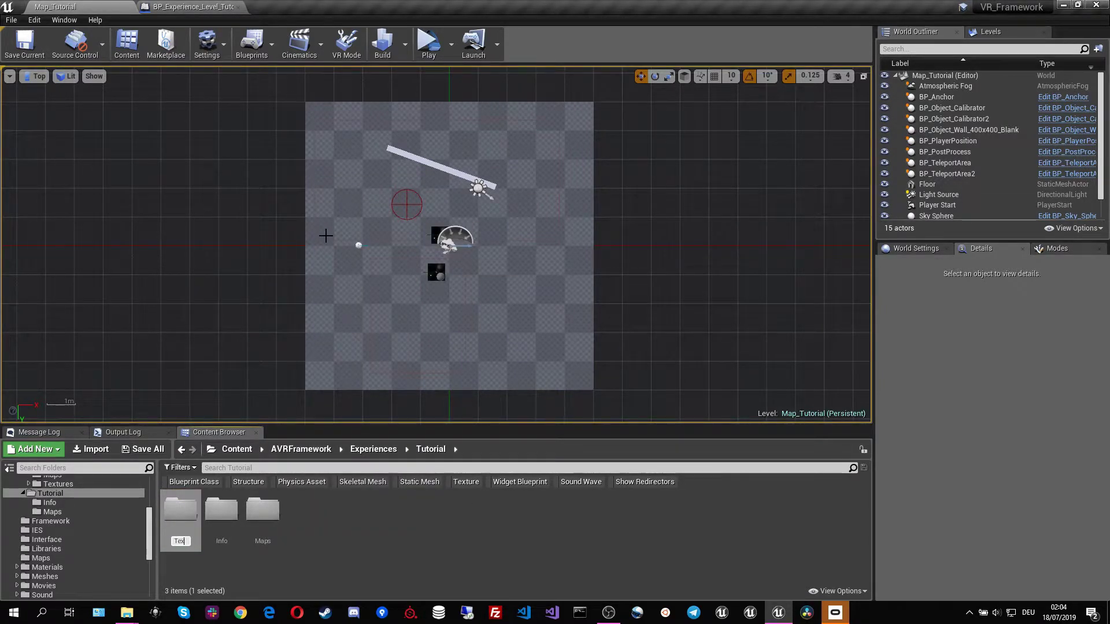
{"action": "type", "text": "ture"}
{"action": "key", "text": "Return"}
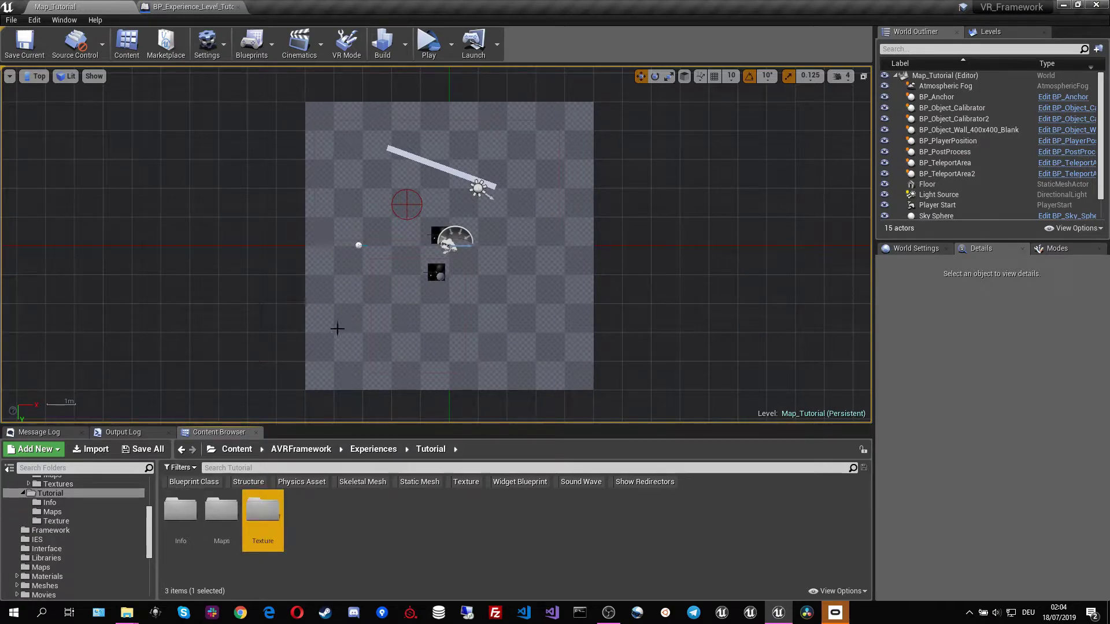
Create a subfolder named Floorplan inside the new Texture folder.
{"action": "double_click", "coordinate": [269, 507]}
{"action": "right_click", "coordinate": [240, 539]}
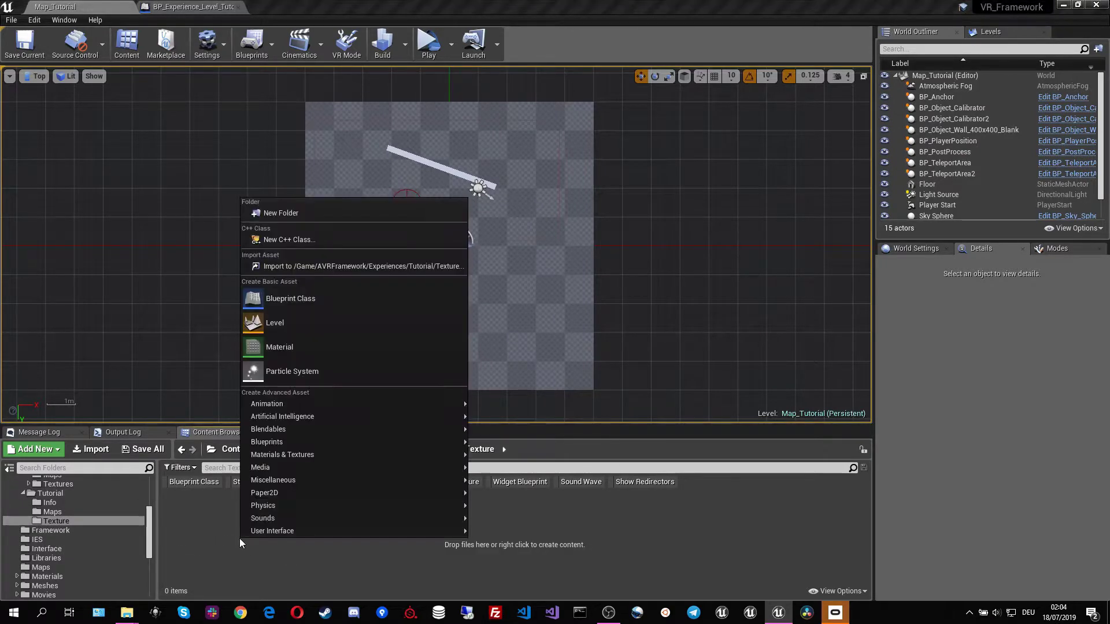
{"action": "left_click", "coordinate": [293, 210]}
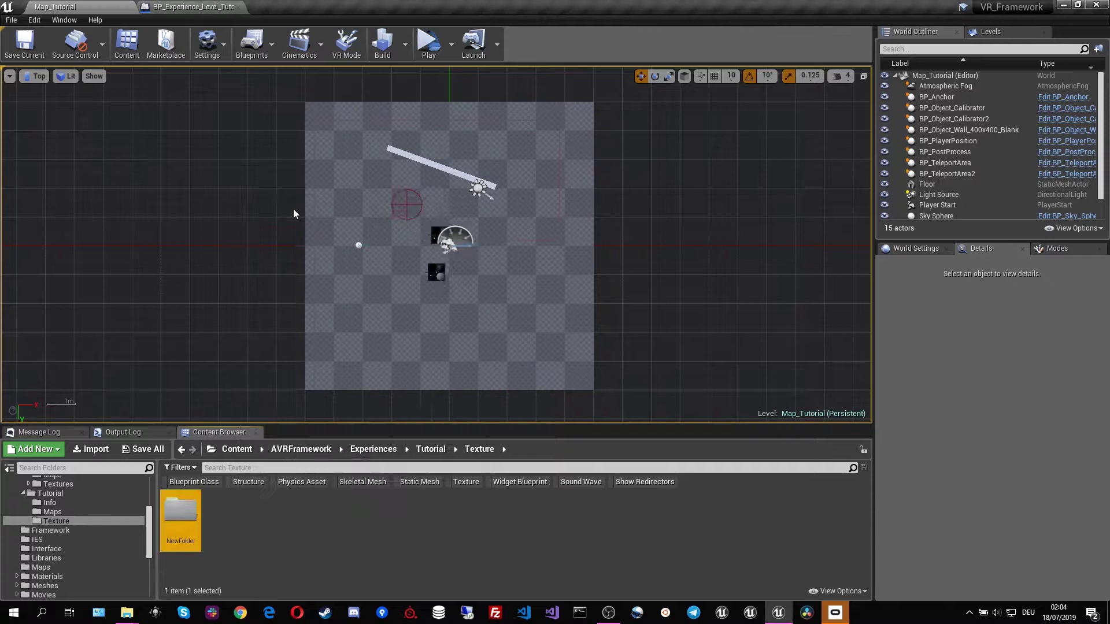
{"action": "type", "text": "Floorpl"}
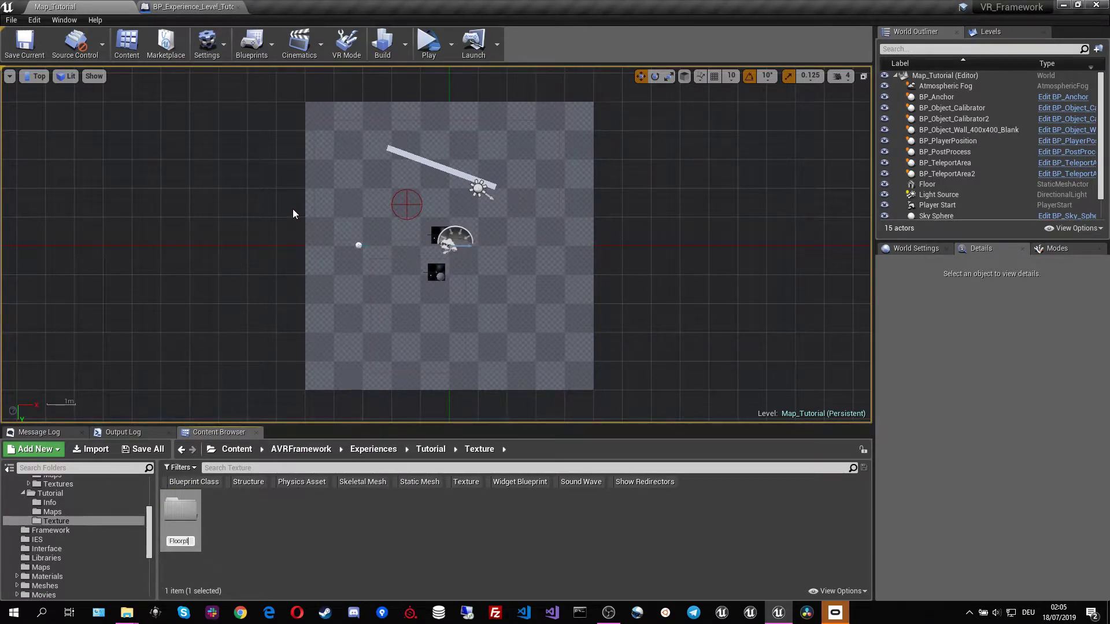
{"action": "type", "text": "an"}
{"action": "key", "text": "Return"}
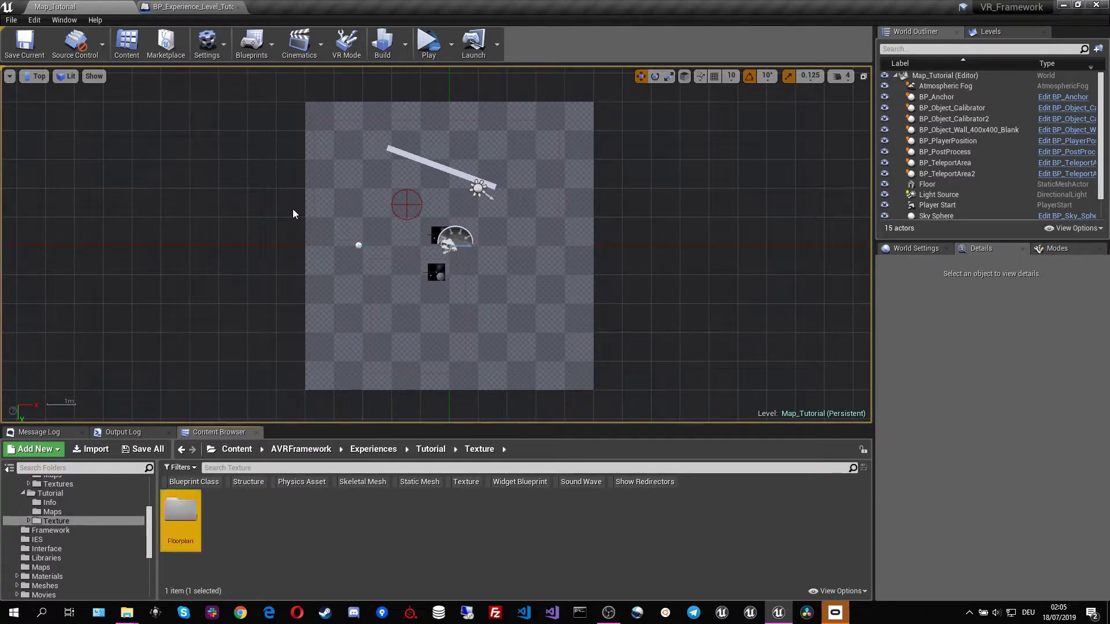
Import the Tex_Floorplan_Tutorial image from the file explorer into the Floorplan folder.
{"action": "double_click", "coordinate": [181, 510]}
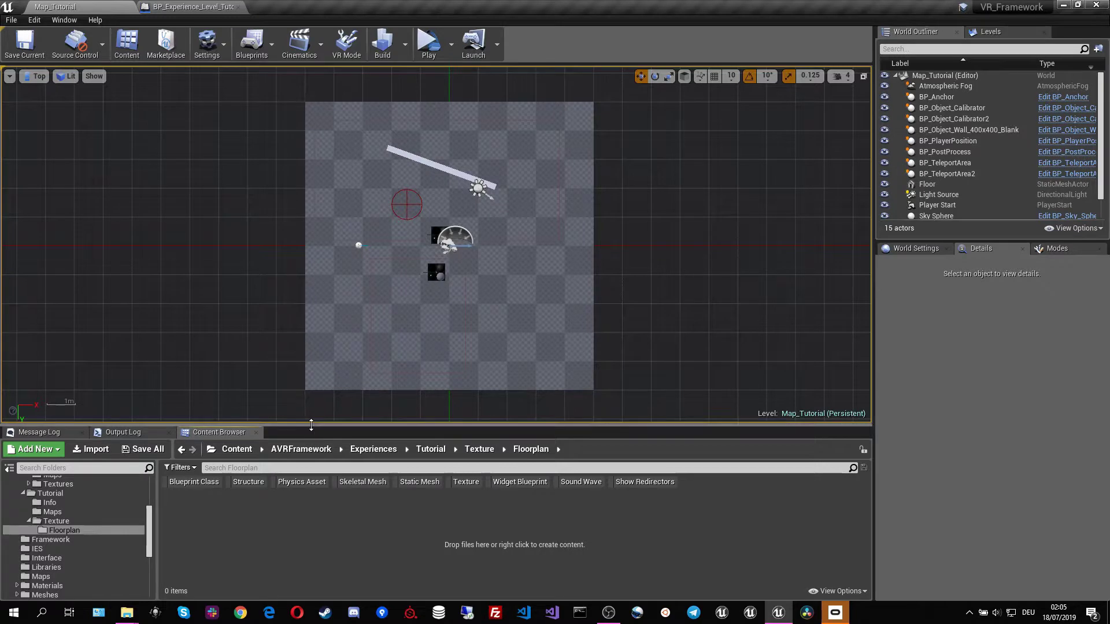
{"action": "left_click_drag", "start_coordinate": [311, 425], "coordinate": [310, 403]}
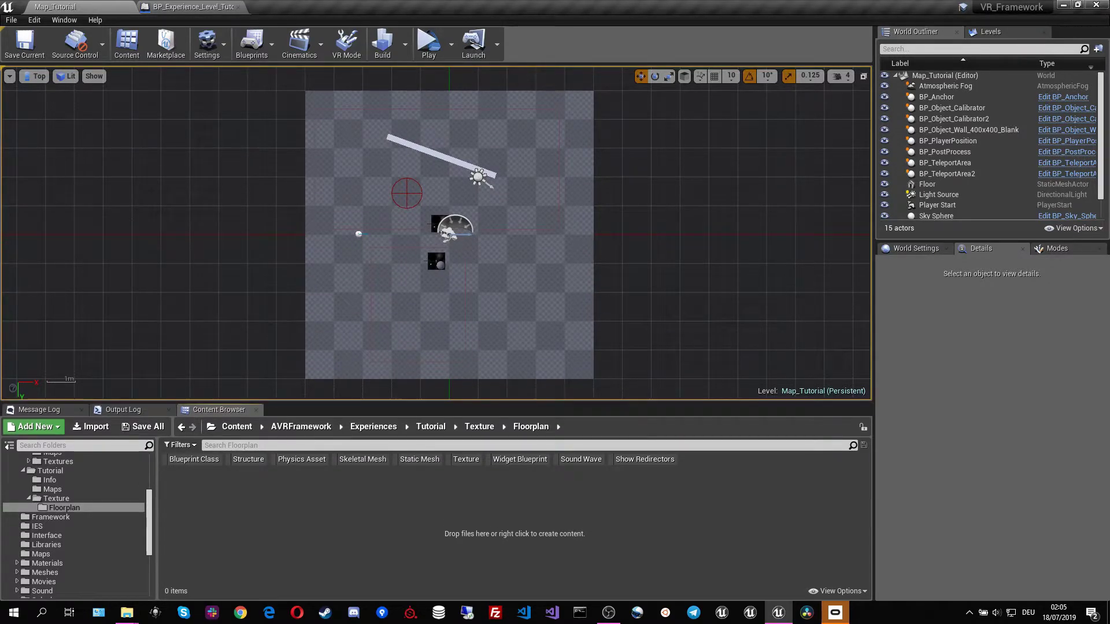
{"action": "key", "text": "alt+Tab"}
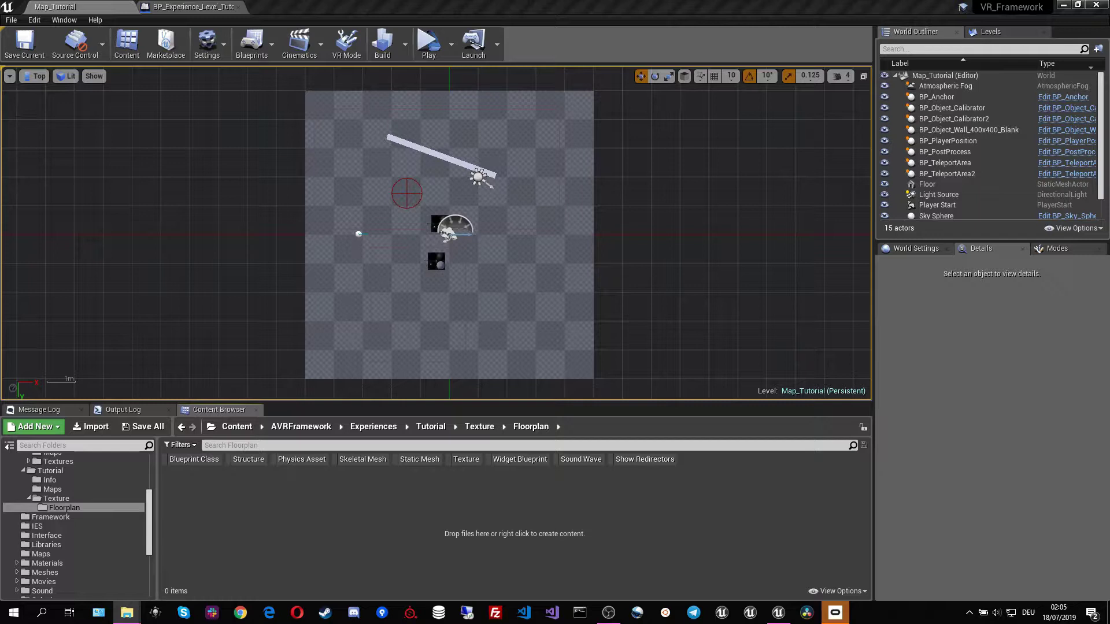
{"action": "left_click_drag", "start_coordinate": [602, 491], "coordinate": [469, 530]}
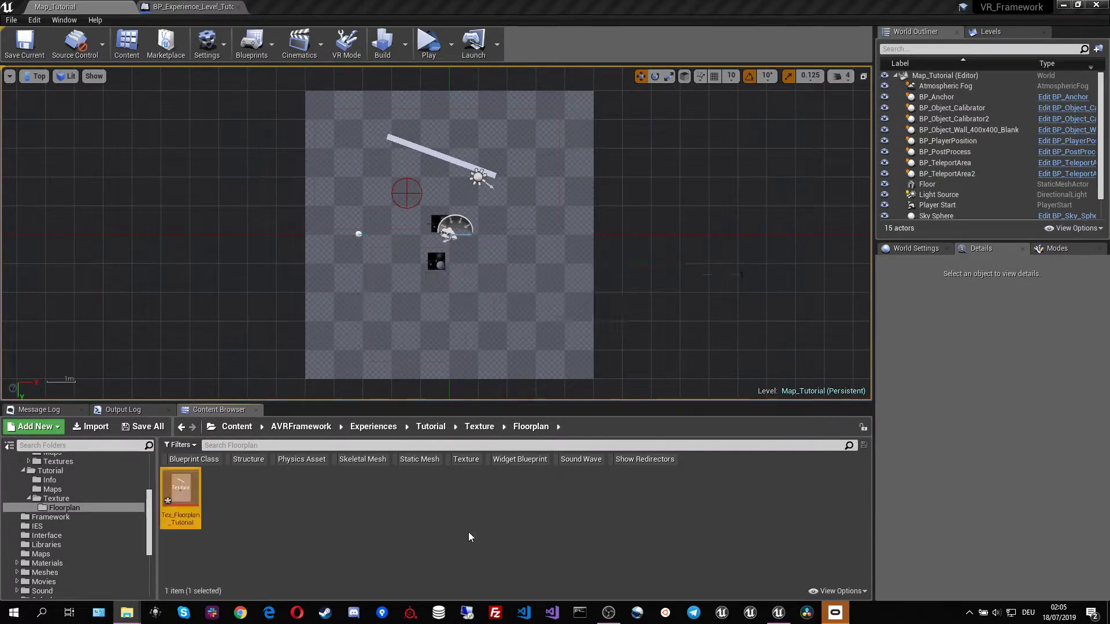
{"action": "left_click", "coordinate": [277, 536]}
{"action": "mouse_move", "coordinate": [187, 499]}
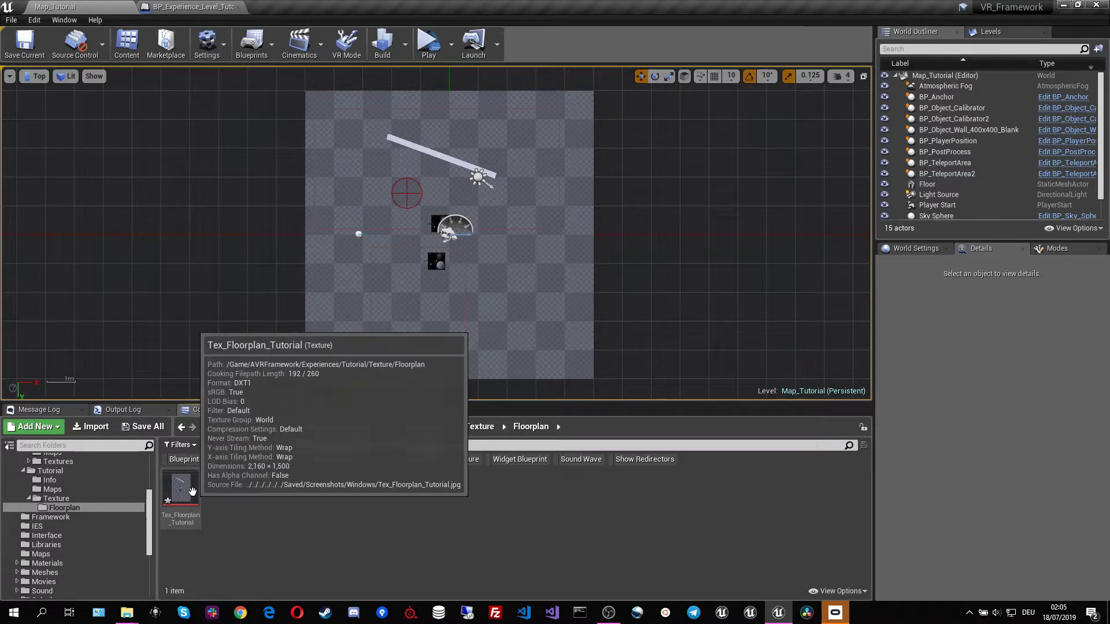
Save the current Map_Tutorial level.
{"action": "left_click", "coordinate": [24, 43]}
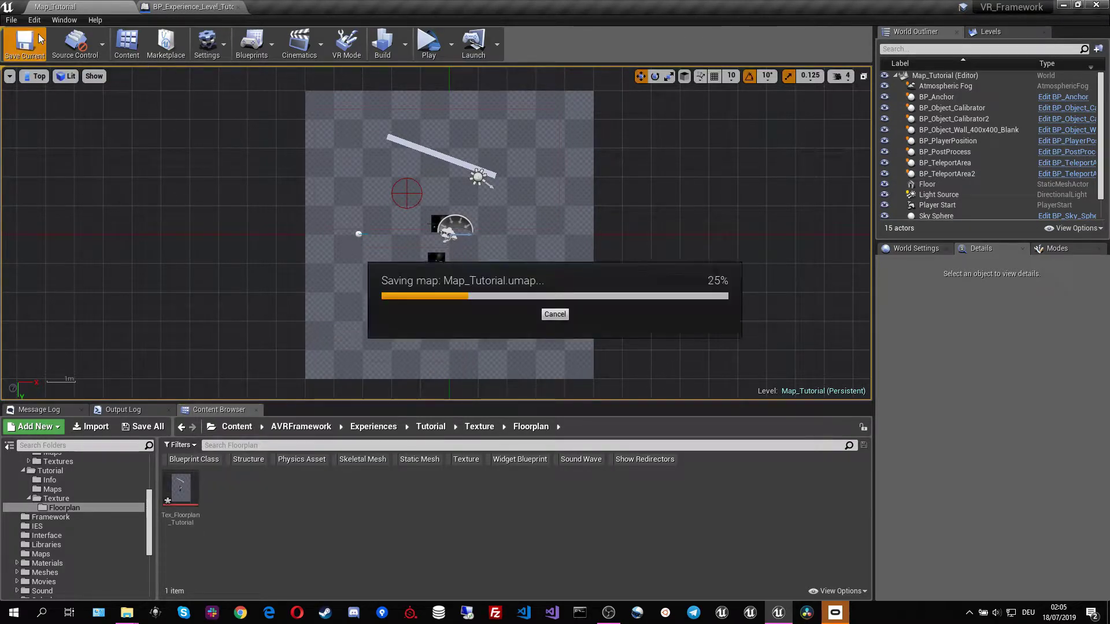
{"action": "mouse_move", "coordinate": [187, 494]}
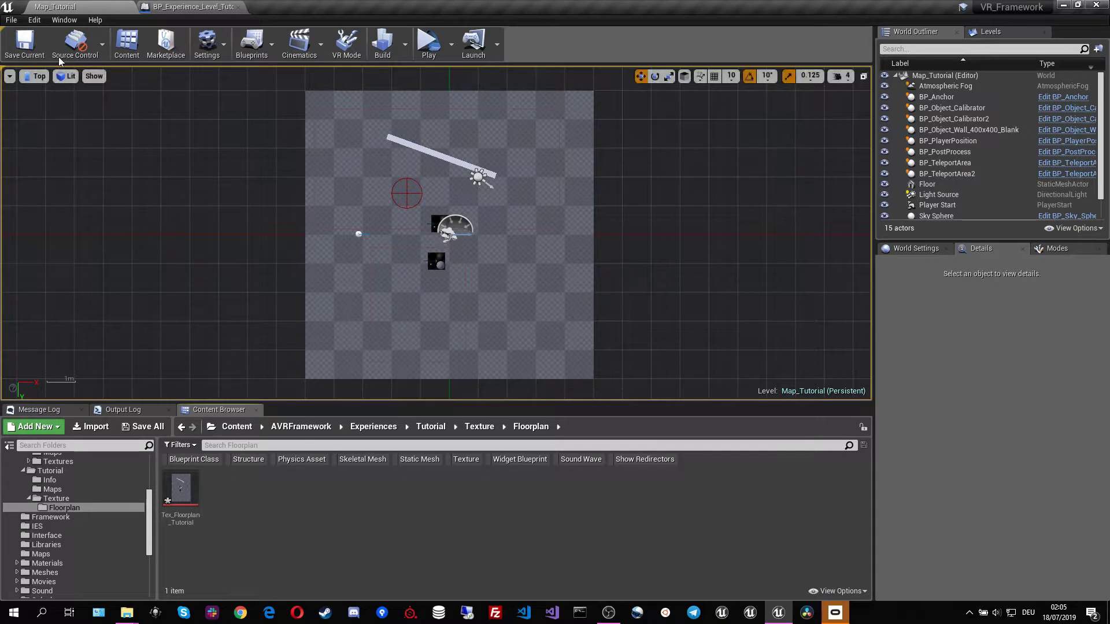
{"action": "left_click", "coordinate": [32, 51]}
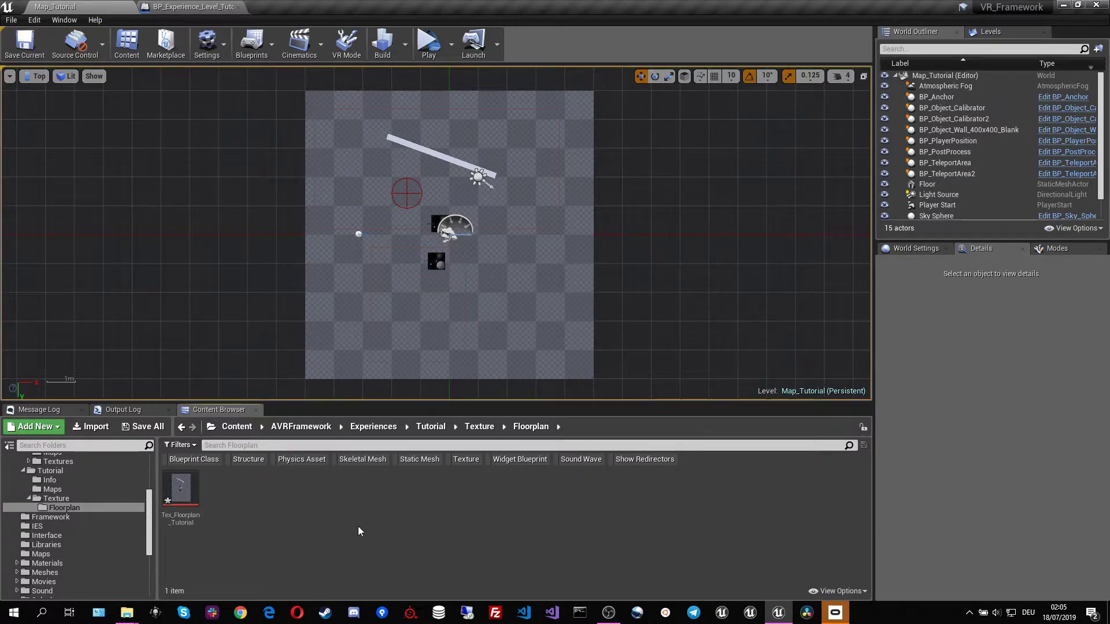
Assign Tex_Floorplan_Tutorial to the Main floorplan entry in the tutorial experience level blueprint, and compile it.
{"action": "left_click", "coordinate": [200, 8]}
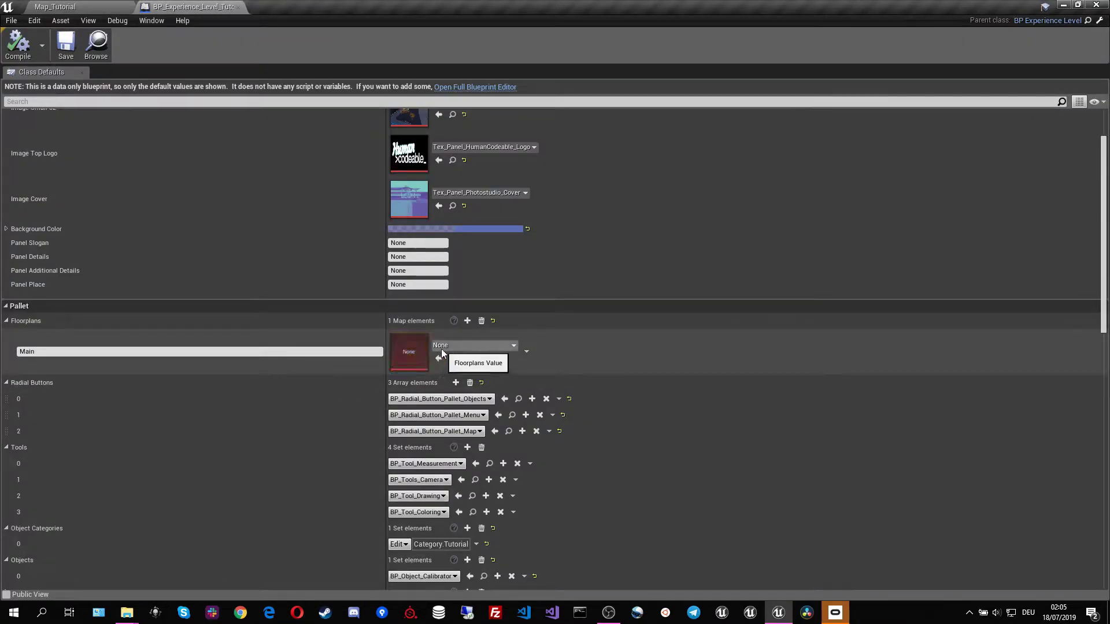
{"action": "left_click_drag", "start_coordinate": [179, 11], "coordinate": [373, 148]}
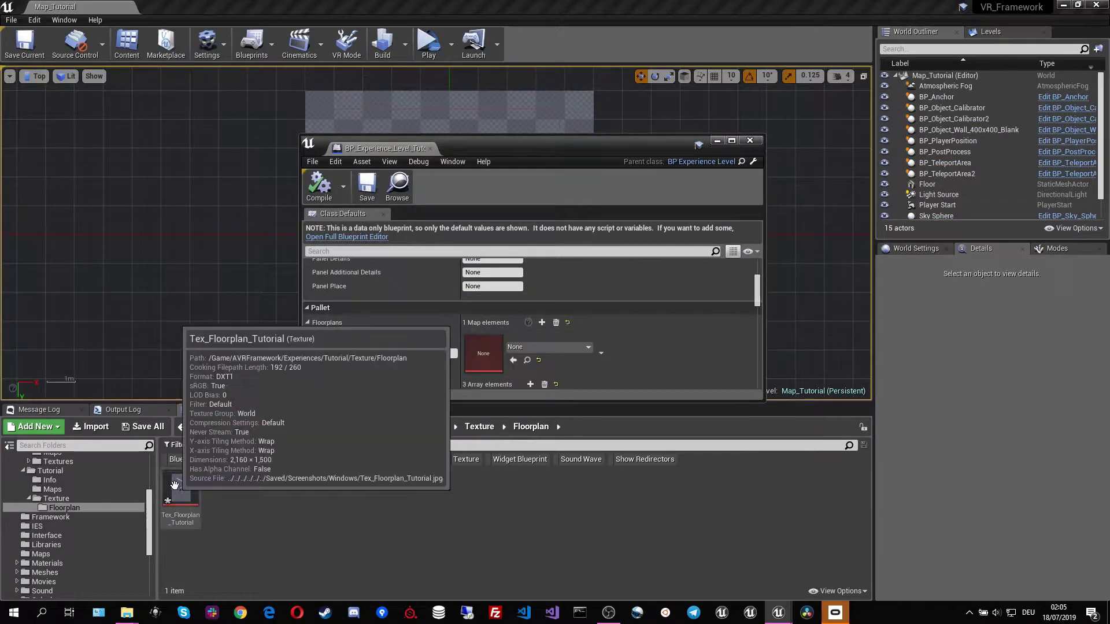
{"action": "left_click_drag", "start_coordinate": [181, 492], "coordinate": [473, 347]}
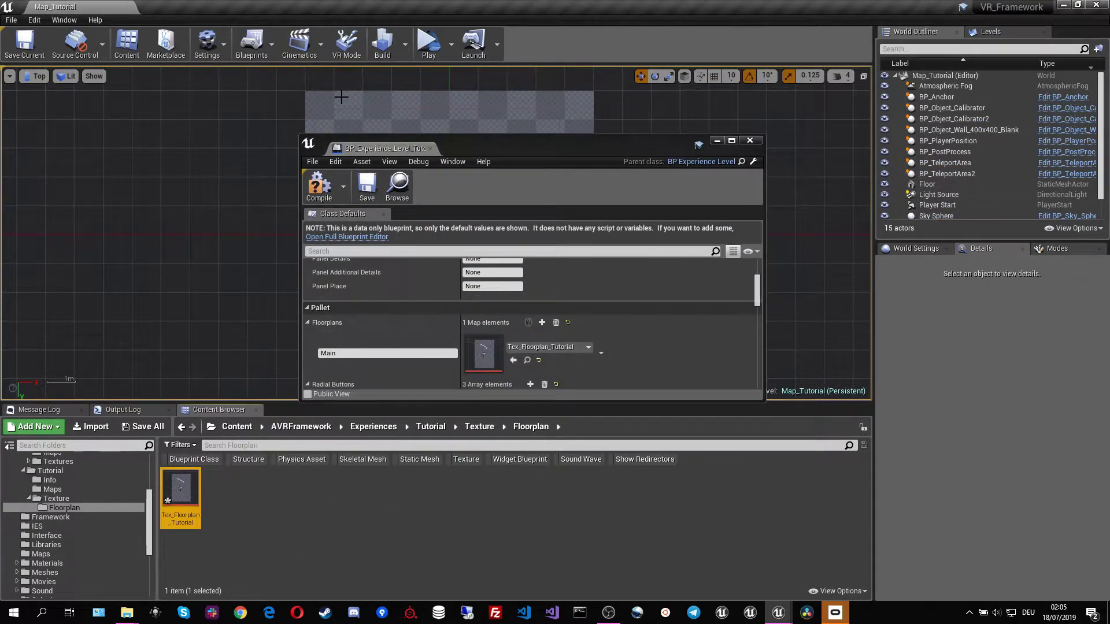
{"action": "left_click", "coordinate": [319, 188]}
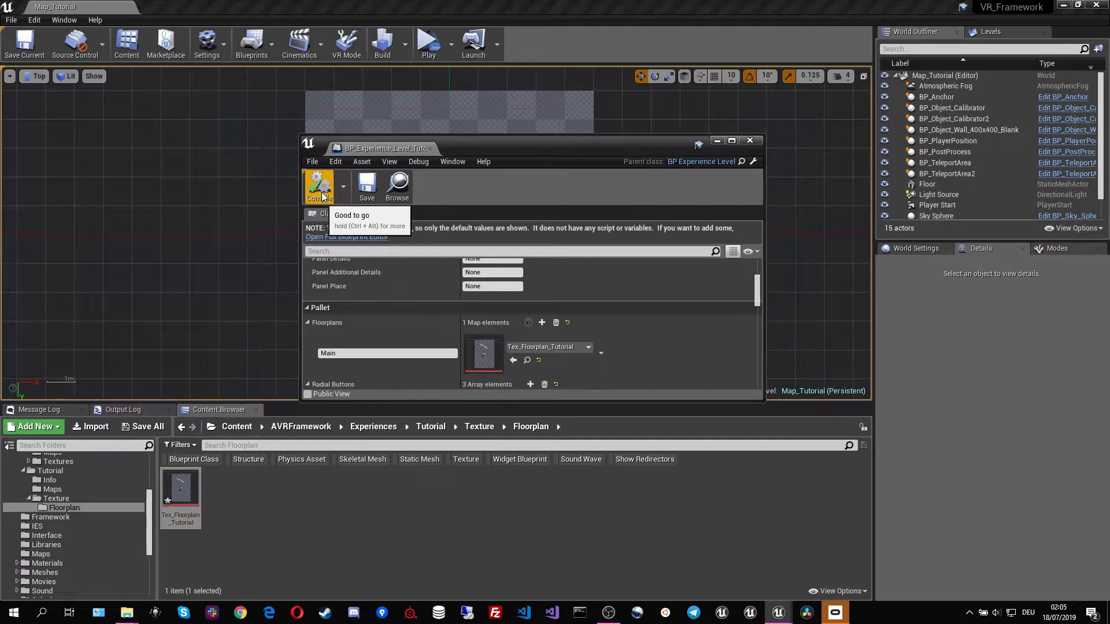
{"action": "left_click", "coordinate": [748, 141]}
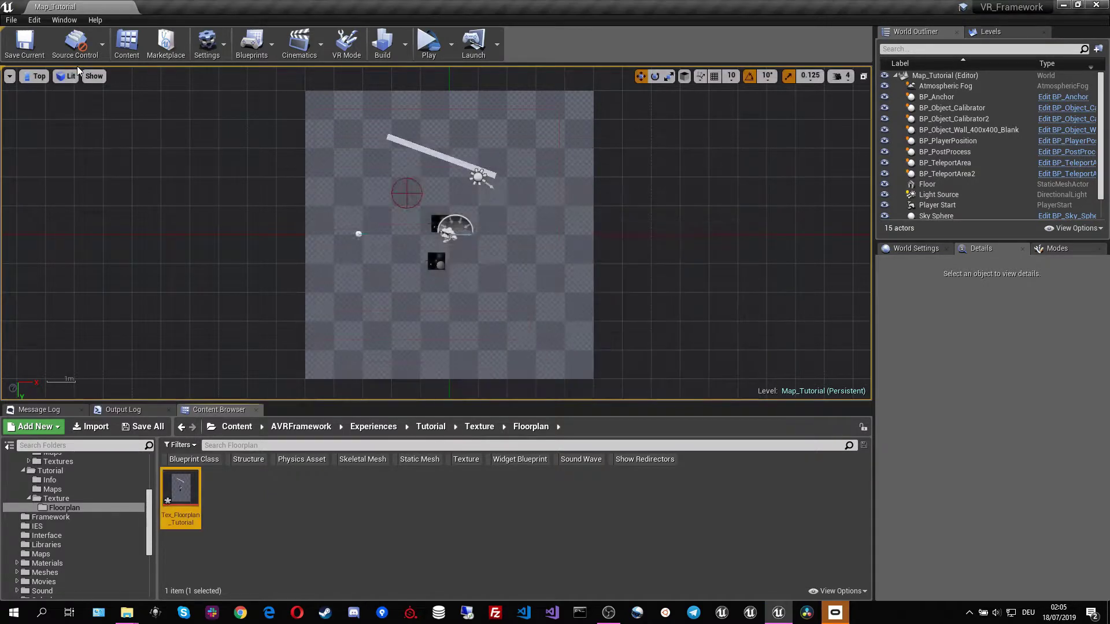
Switch the level viewport from top to perspective view and play the level.
{"action": "left_click", "coordinate": [34, 82]}
{"action": "left_click", "coordinate": [38, 89]}
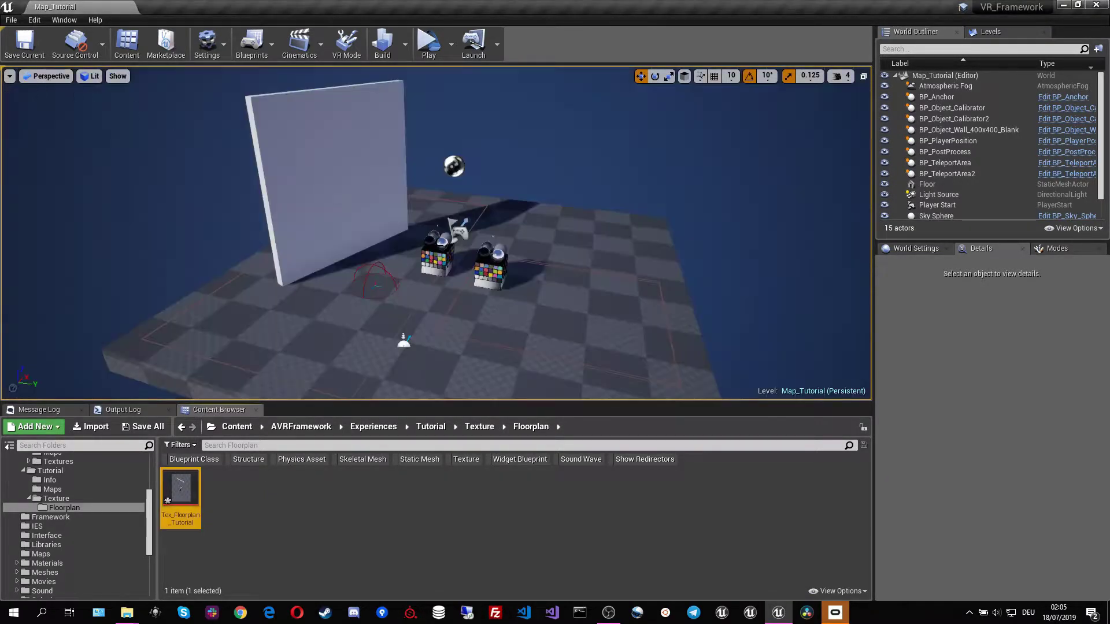
{"action": "left_click", "coordinate": [429, 42]}
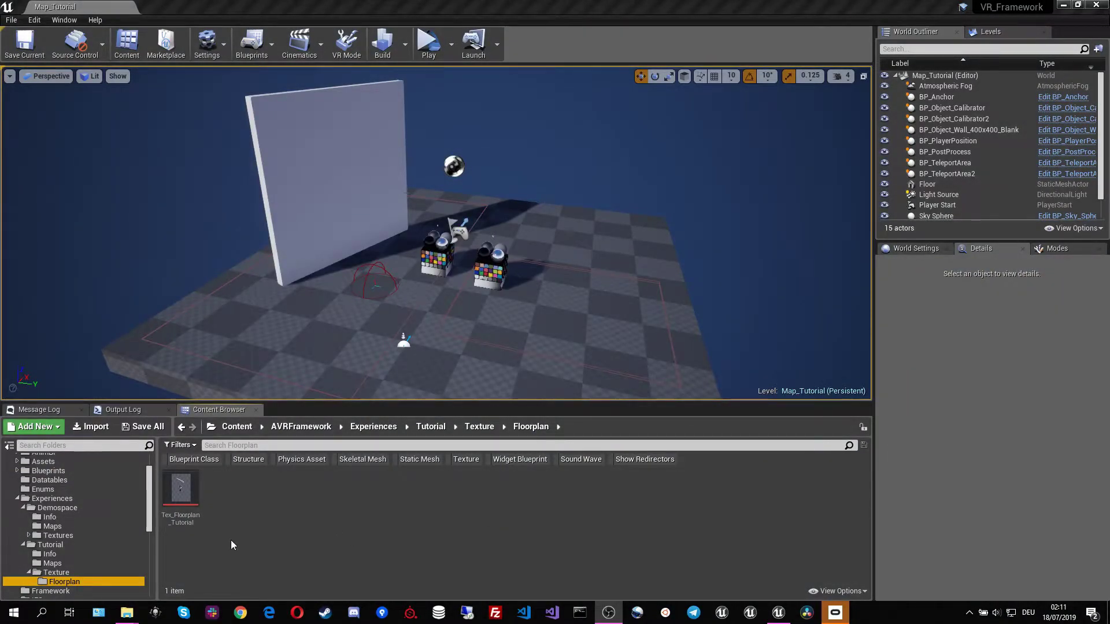
Place the floorplan measurement blueprint from the Blueprints/Navigation folder into the level beside the checkered floor.
{"action": "scroll", "coordinate": [108, 532], "scroll_direction": "up", "scroll_amount": 1}
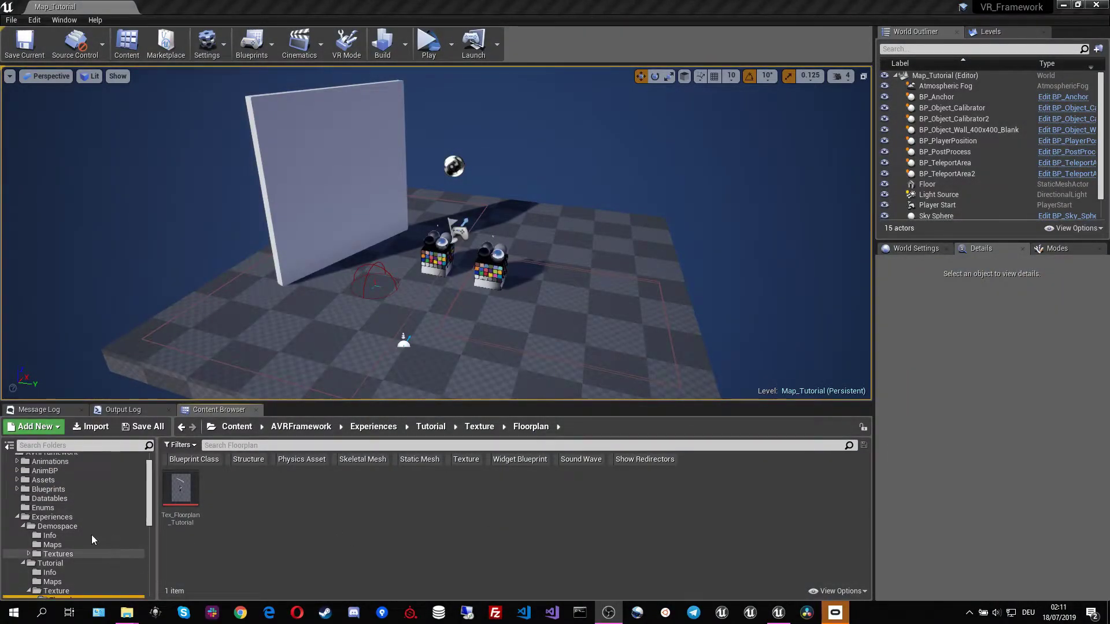
{"action": "left_click", "coordinate": [18, 489]}
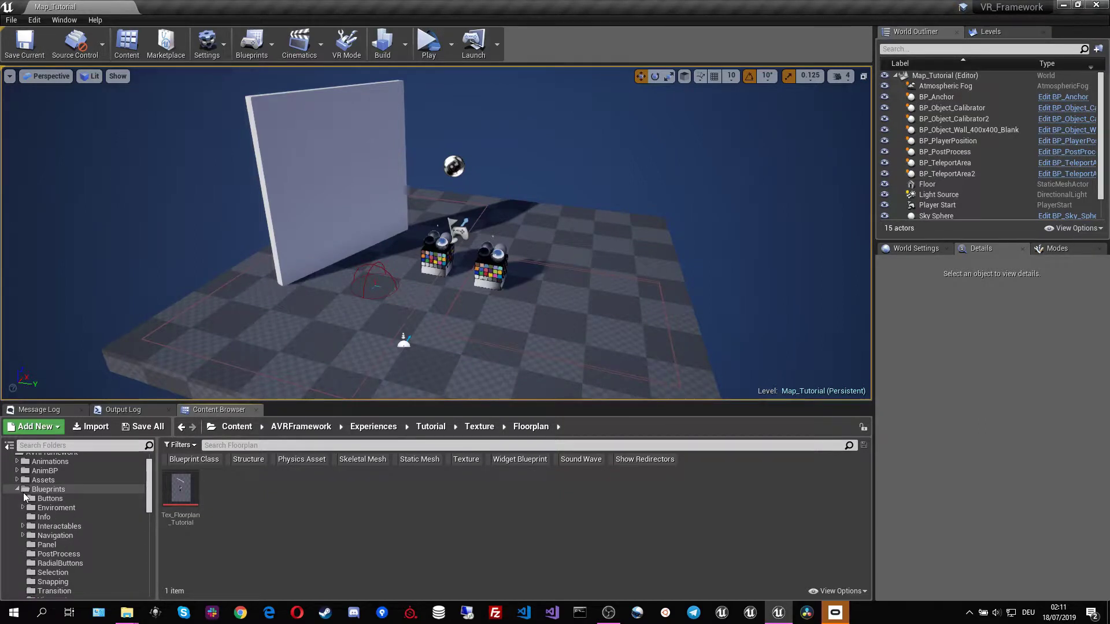
{"action": "scroll", "coordinate": [47, 505], "scroll_direction": "down", "scroll_amount": 1}
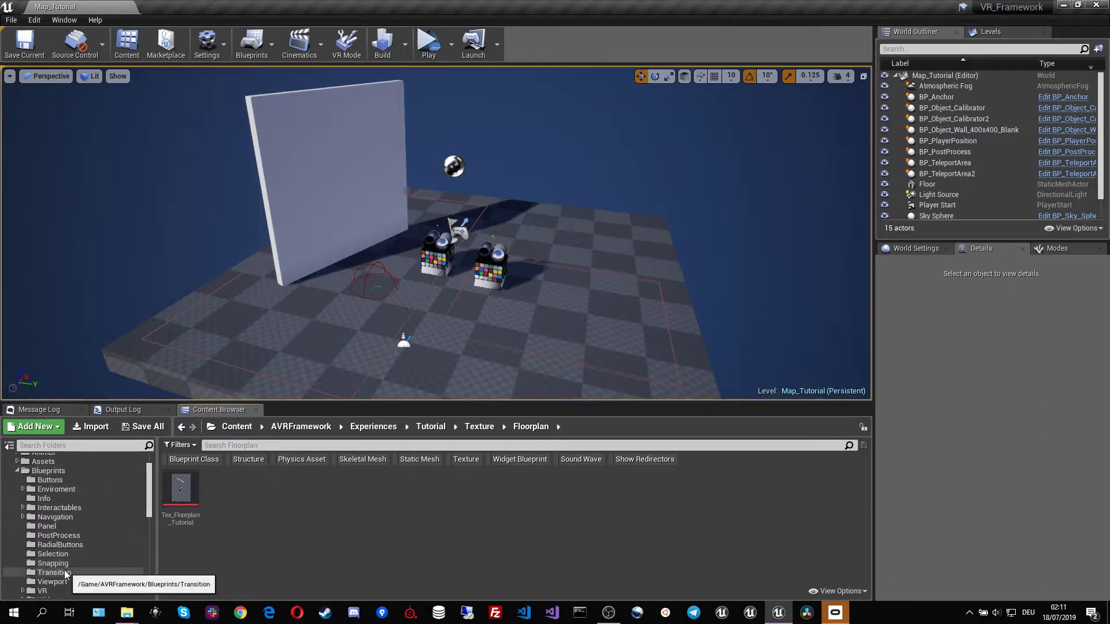
{"action": "left_click", "coordinate": [55, 516]}
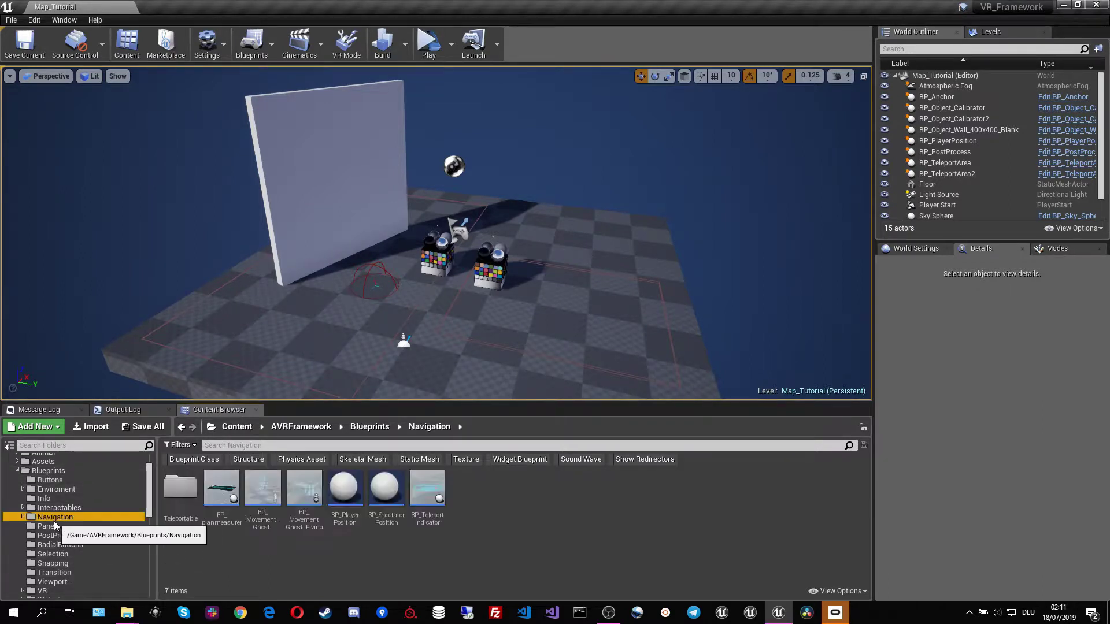
{"action": "left_click_drag", "start_coordinate": [218, 493], "coordinate": [355, 344]}
{"action": "right_click_drag", "start_coordinate": [355, 344], "coordinate": [335, 369]}
{"action": "right_click_drag", "start_coordinate": [445, 359], "coordinate": [454, 359]}
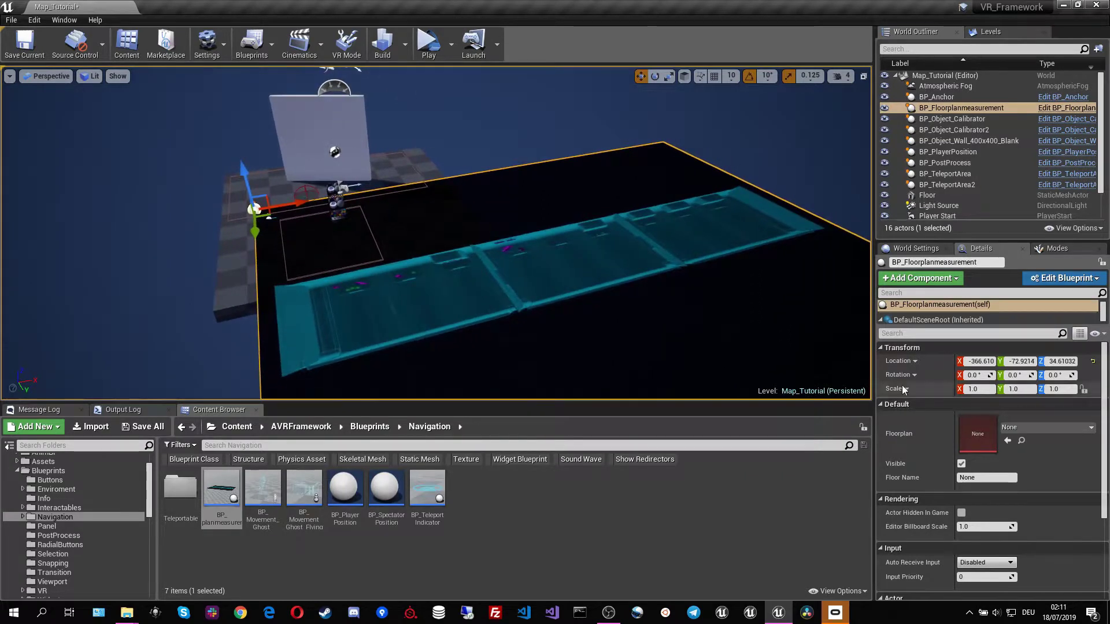
Set the Floorplan texture of BP_Floorplanmeasurement to Tex_Floorplan_Tutorial.
{"action": "left_click", "coordinate": [1020, 427]}
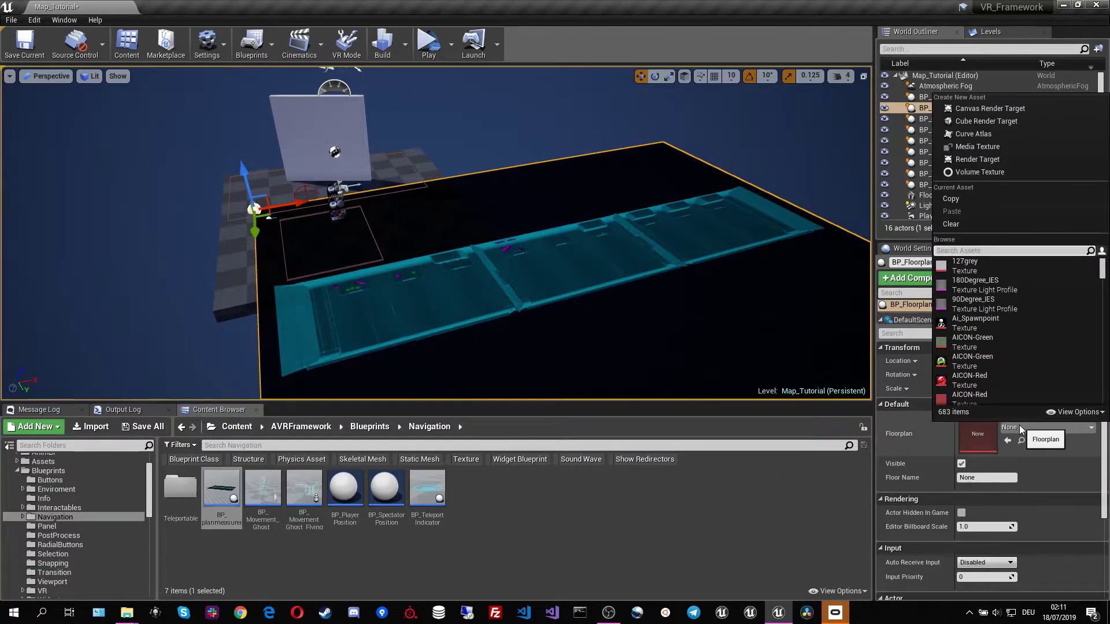
{"action": "type", "text": "tutori"}
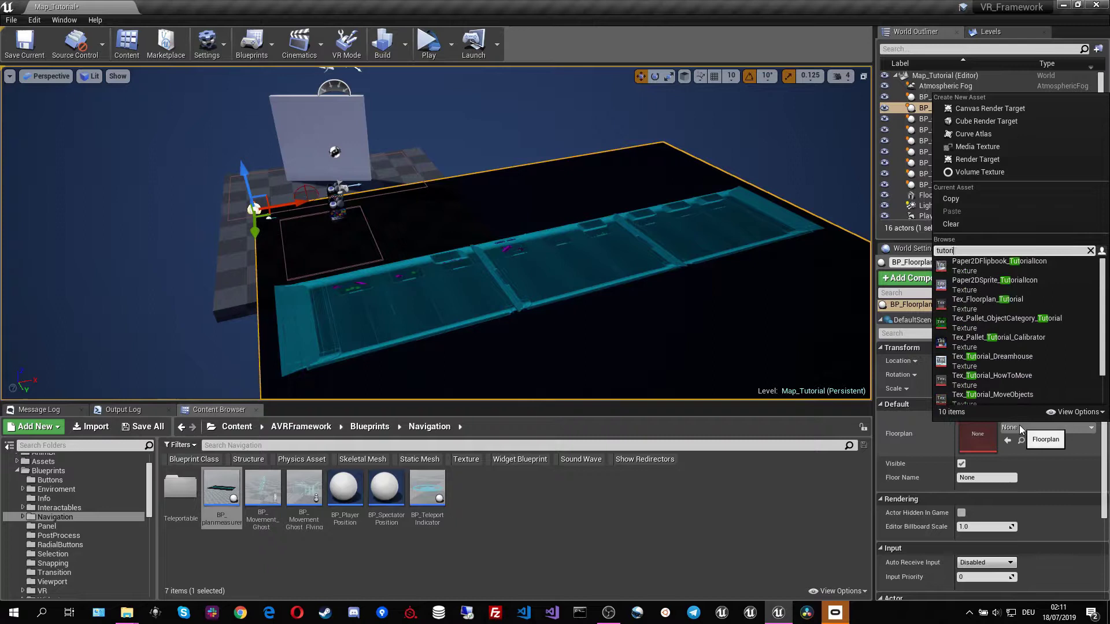
{"action": "type", "text": "al floo"}
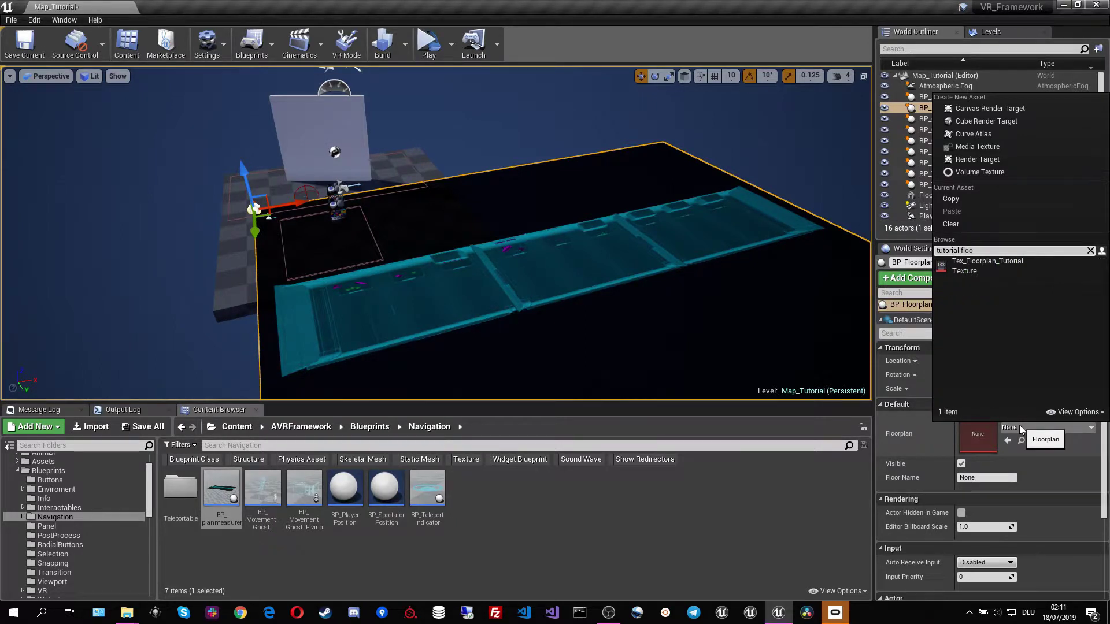
{"action": "left_click", "coordinate": [974, 261]}
Move the floorplan plane over the level floor, to about X -1130, Y -755, Z 14.
{"action": "right_click_drag", "start_coordinate": [647, 283], "coordinate": [647, 251]}
{"action": "key", "text": "w"}
{"action": "left_click_drag", "start_coordinate": [376, 176], "coordinate": [250, 74]}
{"action": "right_click_drag", "start_coordinate": [283, 132], "coordinate": [276, 106]}
{"action": "left_click_drag", "start_coordinate": [270, 132], "coordinate": [267, 131]}
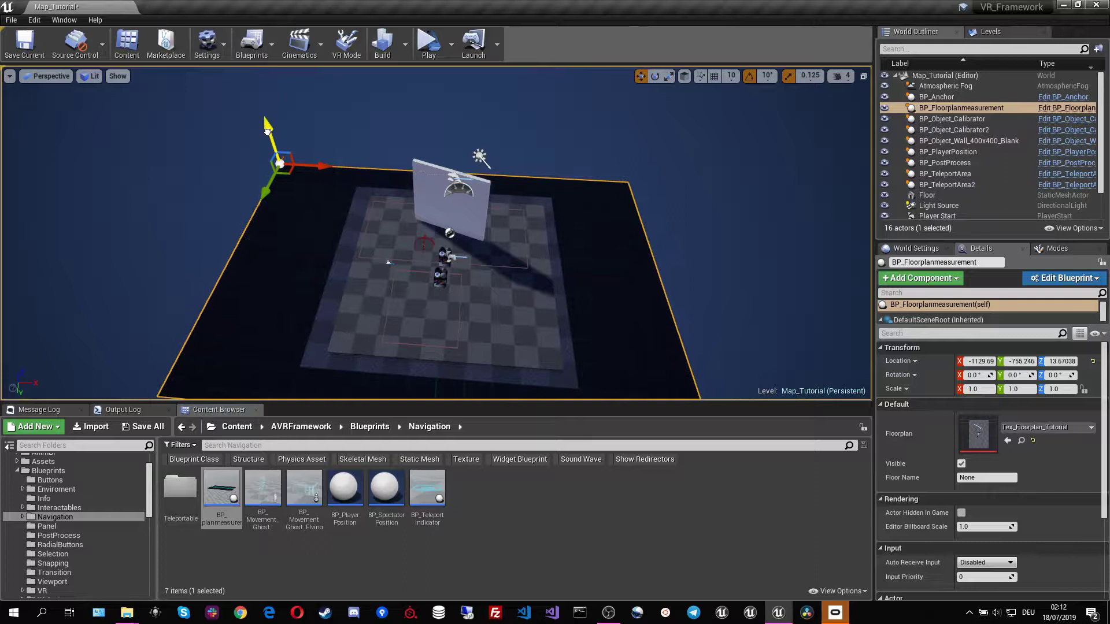
Scale the floorplan plane to 0.875 in X and Y and realign it to about X -960, Y -664, Z 1.
{"action": "key", "text": "r"}
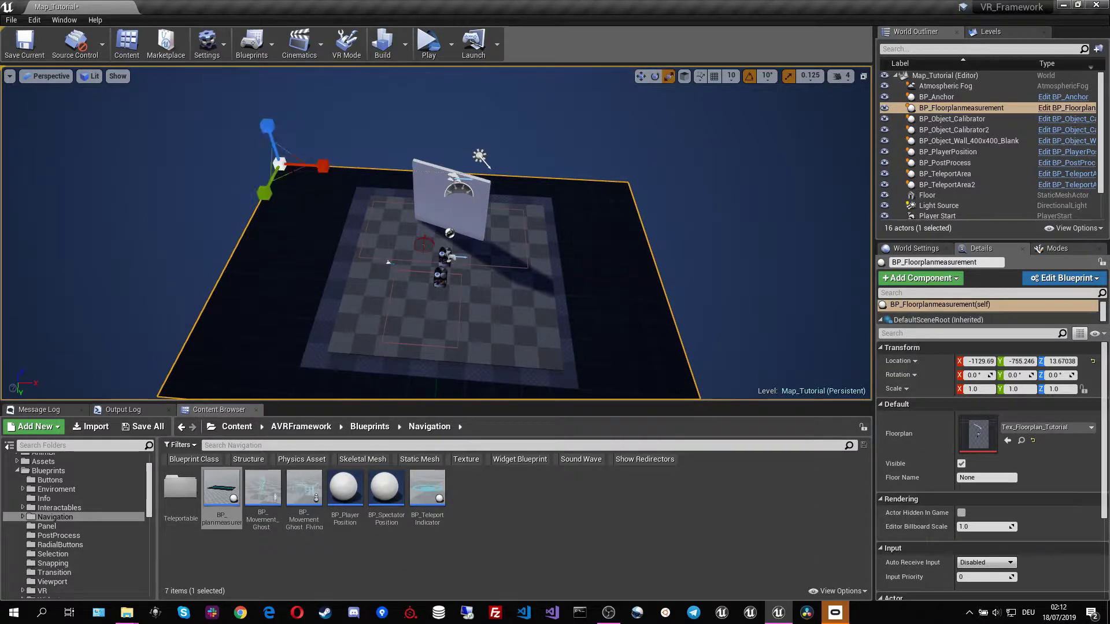
{"action": "left_click_drag", "start_coordinate": [288, 181], "coordinate": [282, 185]}
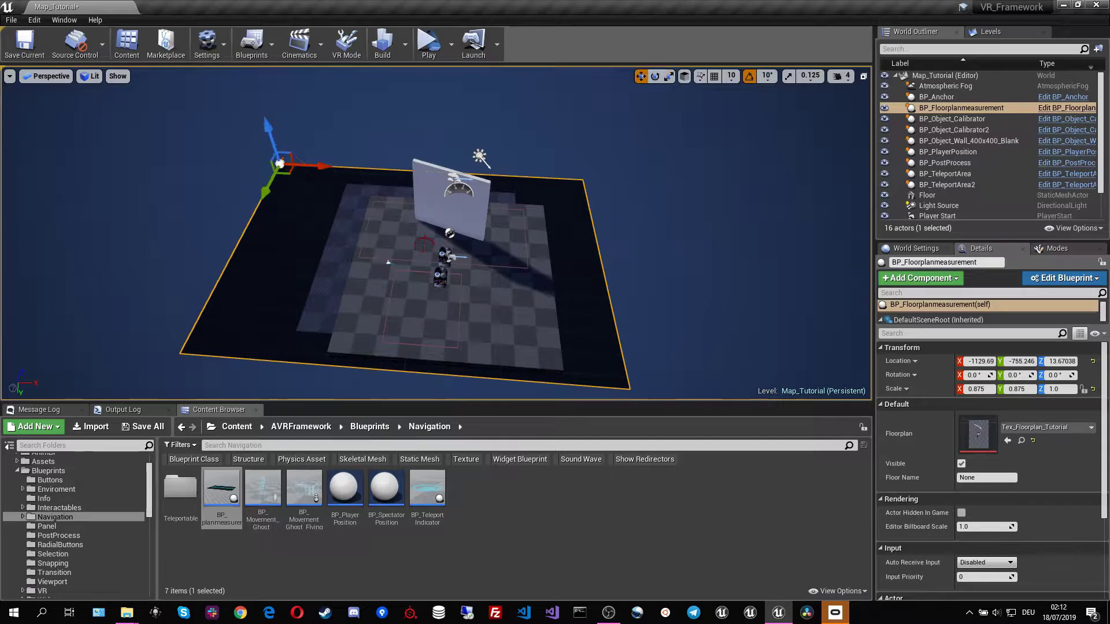
{"action": "left_click_drag", "start_coordinate": [292, 175], "coordinate": [314, 152]}
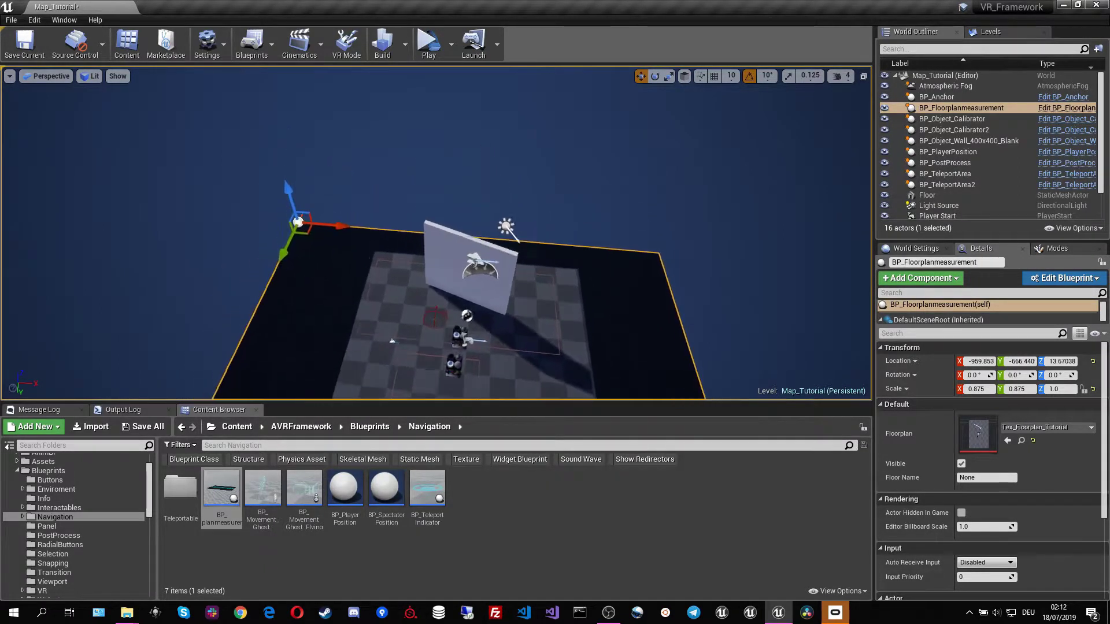
{"action": "mouse_move", "coordinate": [314, 186]}
{"action": "right_mouse_down"}
{"action": "mouse_move", "coordinate": [277, 186]}
{"action": "mouse_move", "coordinate": [269, 211]}
{"action": "mouse_move", "coordinate": [335, 184]}
{"action": "right_mouse_up"}
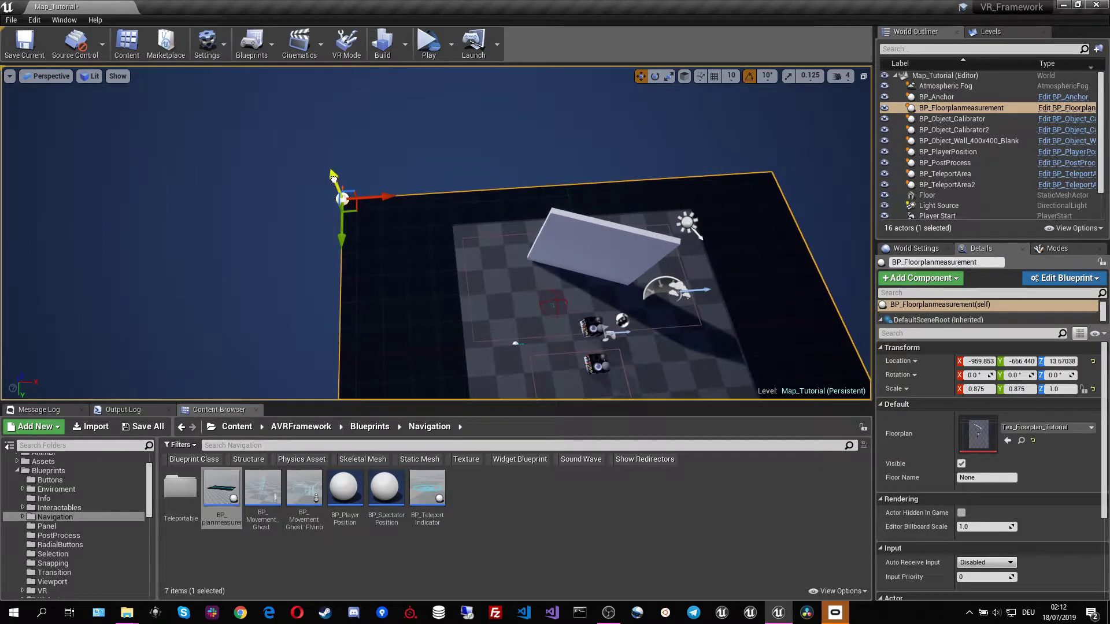
{"action": "left_click_drag", "start_coordinate": [333, 178], "coordinate": [355, 209]}
{"action": "right_click_drag", "start_coordinate": [355, 209], "coordinate": [273, 123]}
{"action": "left_click_drag", "start_coordinate": [266, 116], "coordinate": [265, 117]}
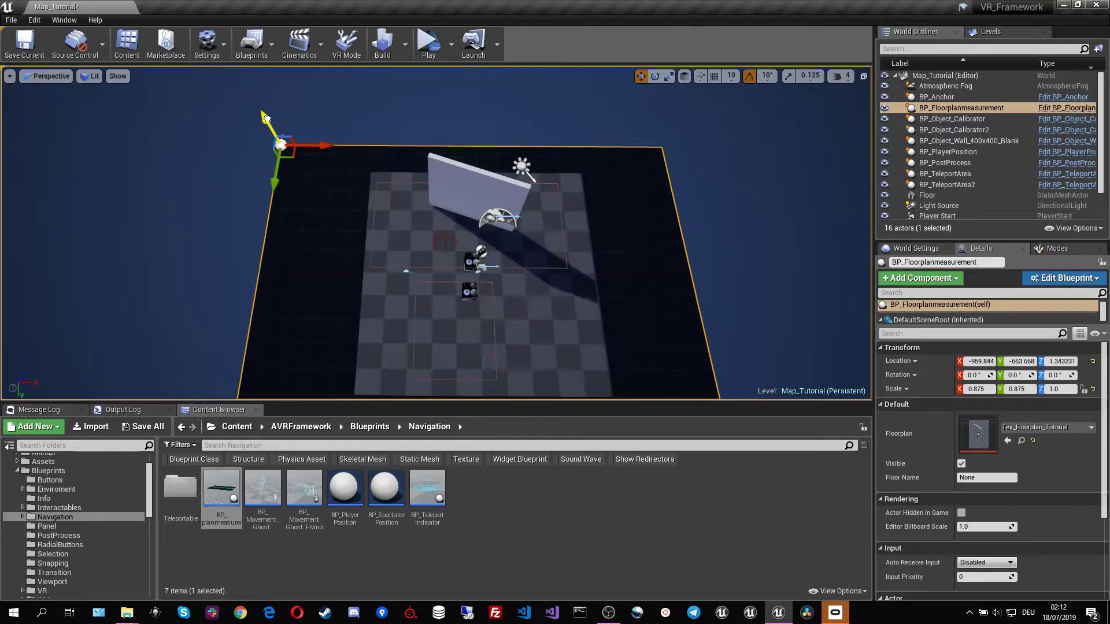
Fine-tune the floorplan plane's alignment with the floor and lower it beneath, at about X -964, Y -661, Z -15.
{"action": "mouse_move", "coordinate": [265, 117]}
{"action": "right_mouse_down"}
{"action": "mouse_move", "coordinate": [289, 174]}
{"action": "mouse_move", "coordinate": [289, 134]}
{"action": "mouse_move", "coordinate": [289, 173]}
{"action": "mouse_move", "coordinate": [358, 214]}
{"action": "mouse_move", "coordinate": [433, 199]}
{"action": "mouse_move", "coordinate": [346, 168]}
{"action": "mouse_move", "coordinate": [308, 113]}
{"action": "mouse_move", "coordinate": [247, 114]}
{"action": "right_mouse_up"}
{"action": "key", "text": "w"}
{"action": "key", "text": "s"}
{"action": "left_click_drag", "start_coordinate": [246, 113], "coordinate": [231, 95]}
{"action": "right_click_drag", "start_coordinate": [231, 95], "coordinate": [173, 63]}
{"action": "key", "text": "w"}
{"action": "key", "text": "d"}
{"action": "key", "text": "s"}
{"action": "key", "text": "a"}
{"action": "right_click_drag", "start_coordinate": [257, 113], "coordinate": [208, 187]}
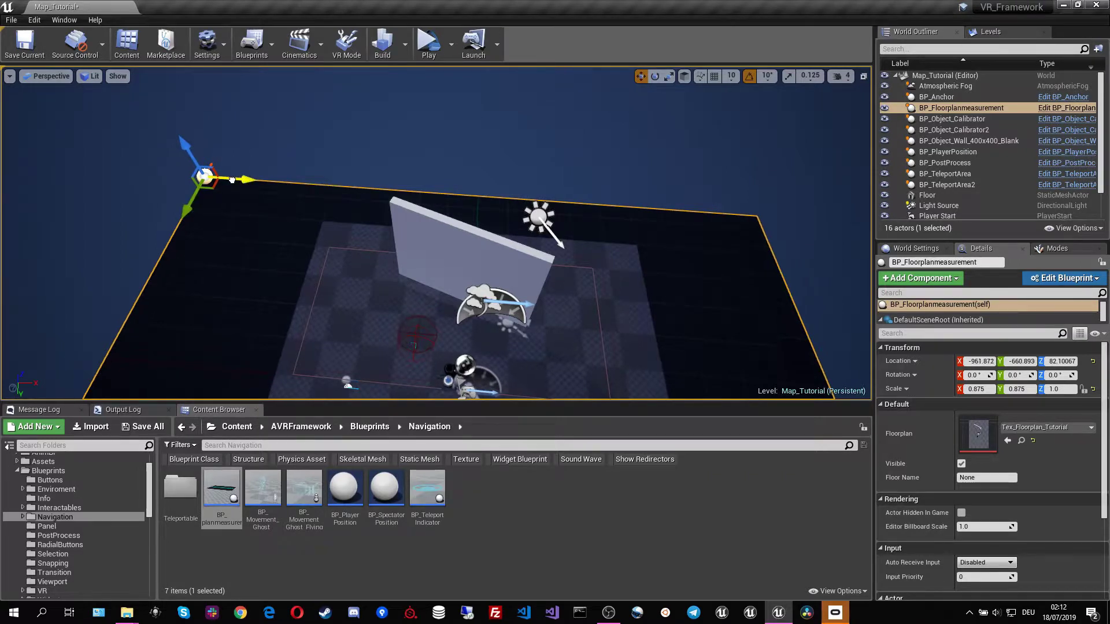
{"action": "key", "text": "s"}
{"action": "right_click_drag", "start_coordinate": [138, 110], "coordinate": [159, 129]}
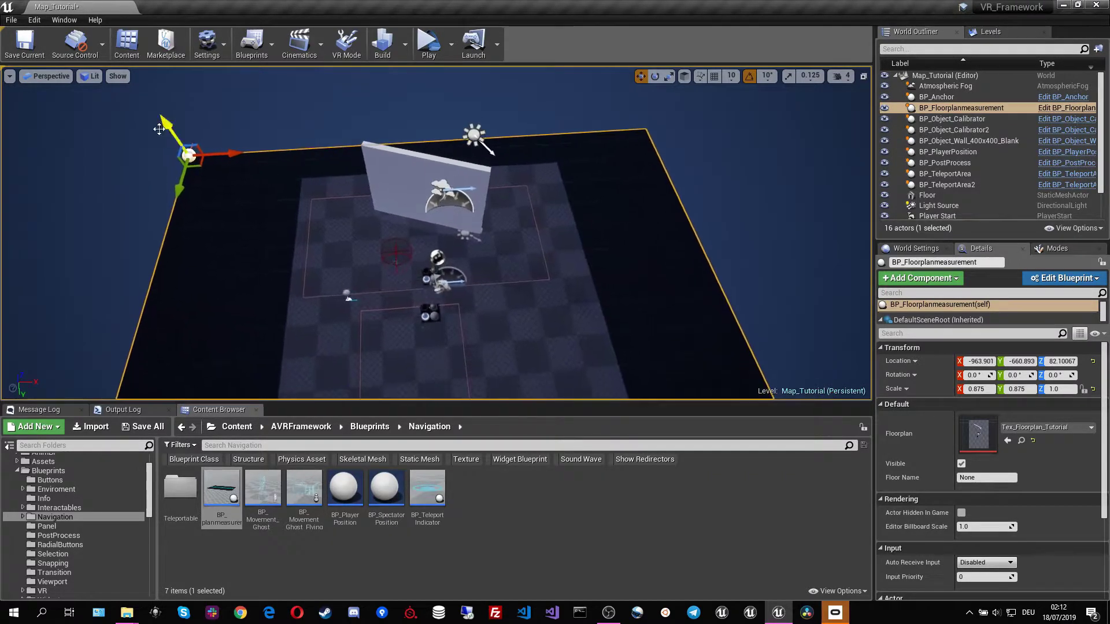
{"action": "left_click_drag", "start_coordinate": [167, 123], "coordinate": [168, 141]}
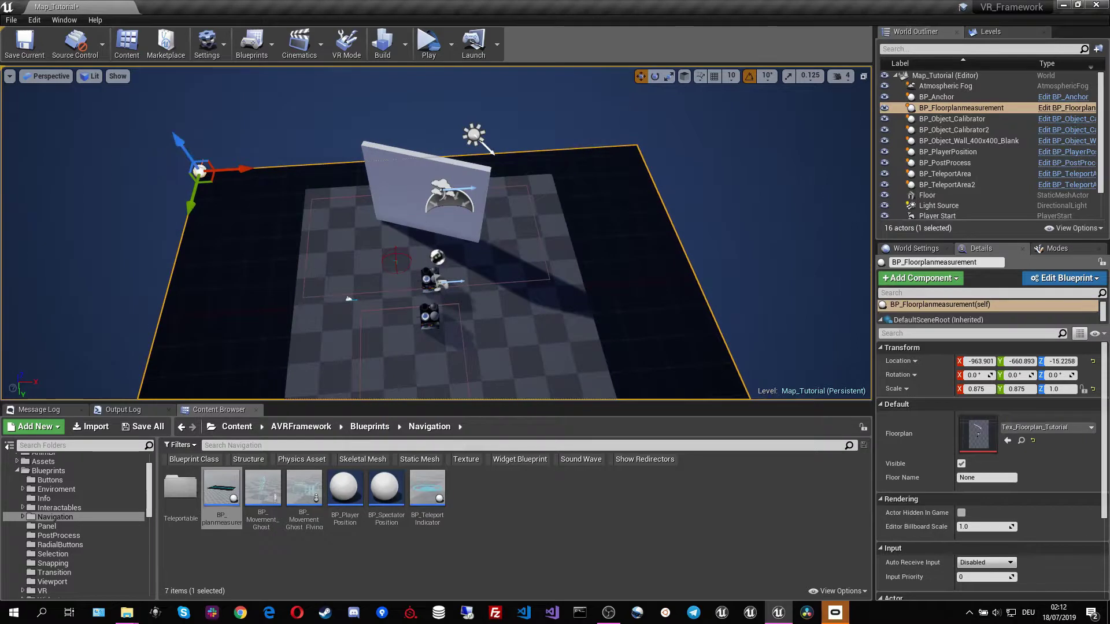
{"action": "key", "text": "s"}
{"action": "right_click_drag", "start_coordinate": [168, 141], "coordinate": [161, 160]}
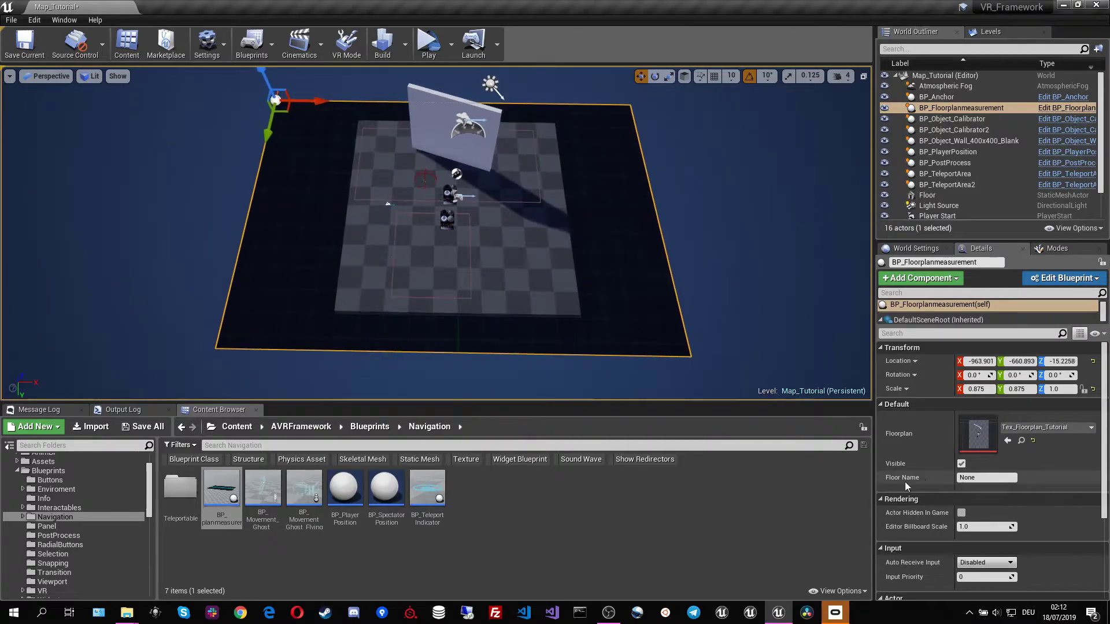
Make the floorplan plane invisible with the floor name Main, and play the level to test it.
{"action": "left_click", "coordinate": [961, 463]}
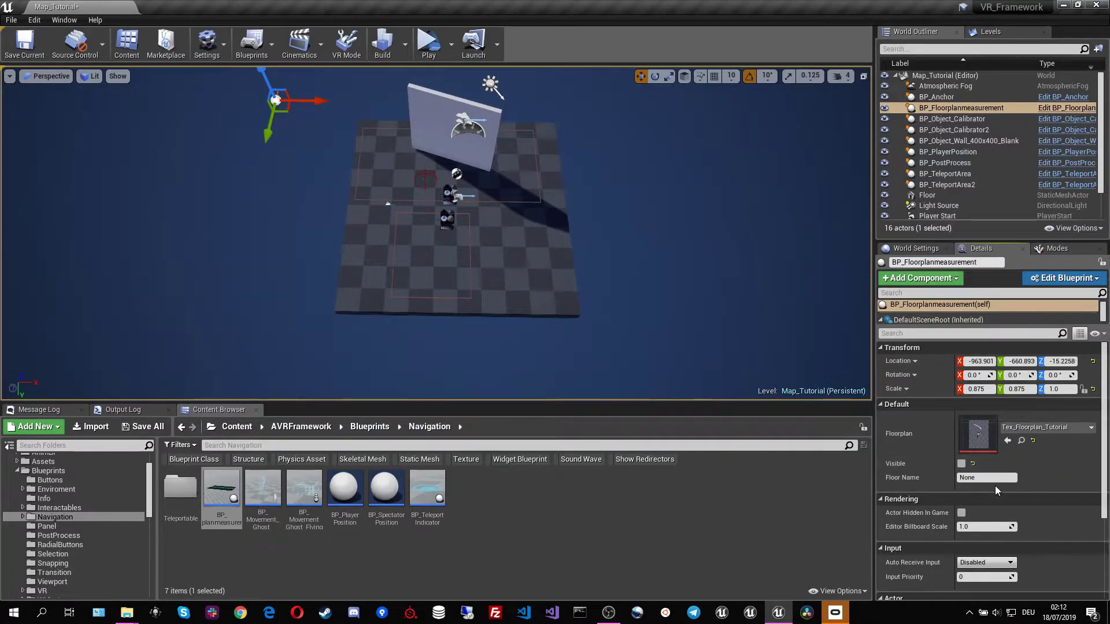
{"action": "left_click", "coordinate": [989, 477]}
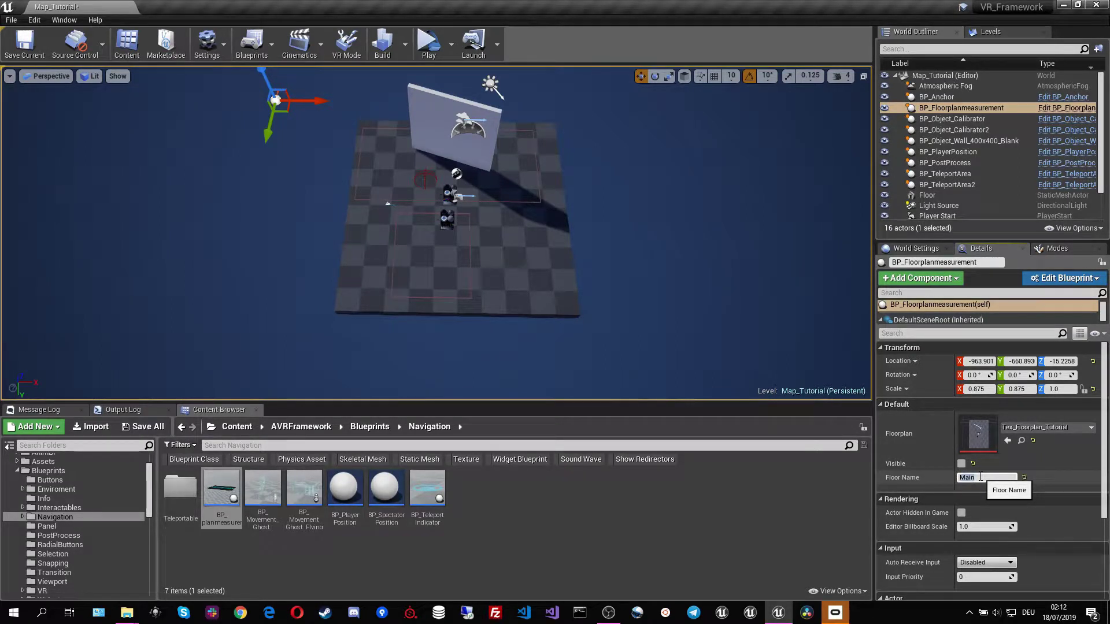
{"action": "type", "text": "Main"}
{"action": "key", "text": "Return"}
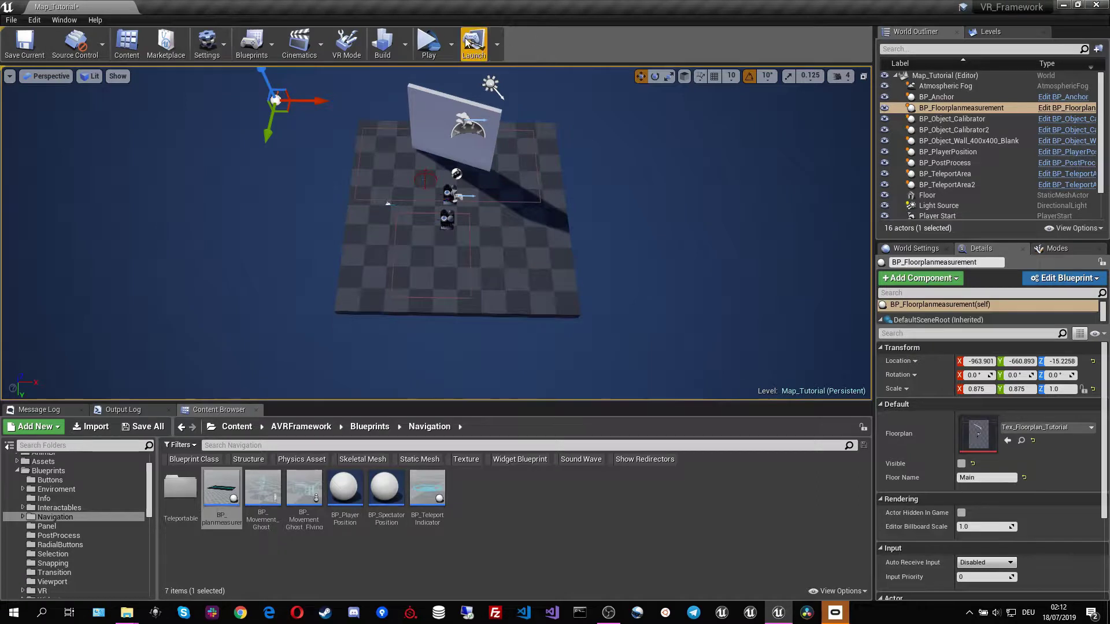
{"action": "left_click", "coordinate": [428, 43]}
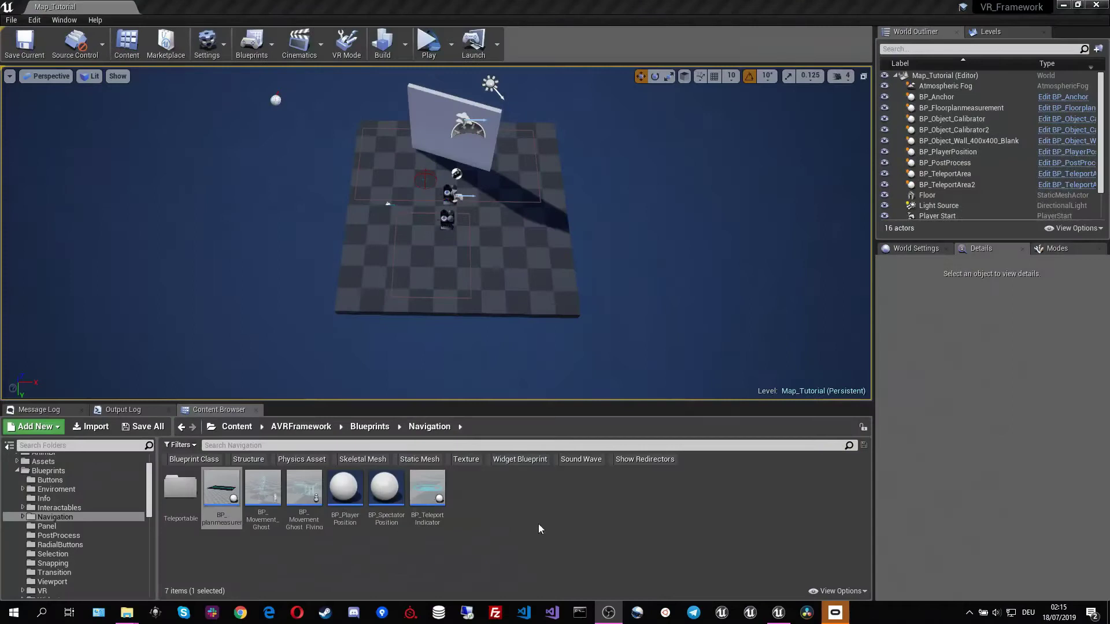
Set the Floorname of BP_TeleportArea to Main.
{"action": "right_click_drag", "start_coordinate": [311, 278], "coordinate": [439, 272]}
{"action": "right_click_drag", "start_coordinate": [438, 128], "coordinate": [439, 150]}
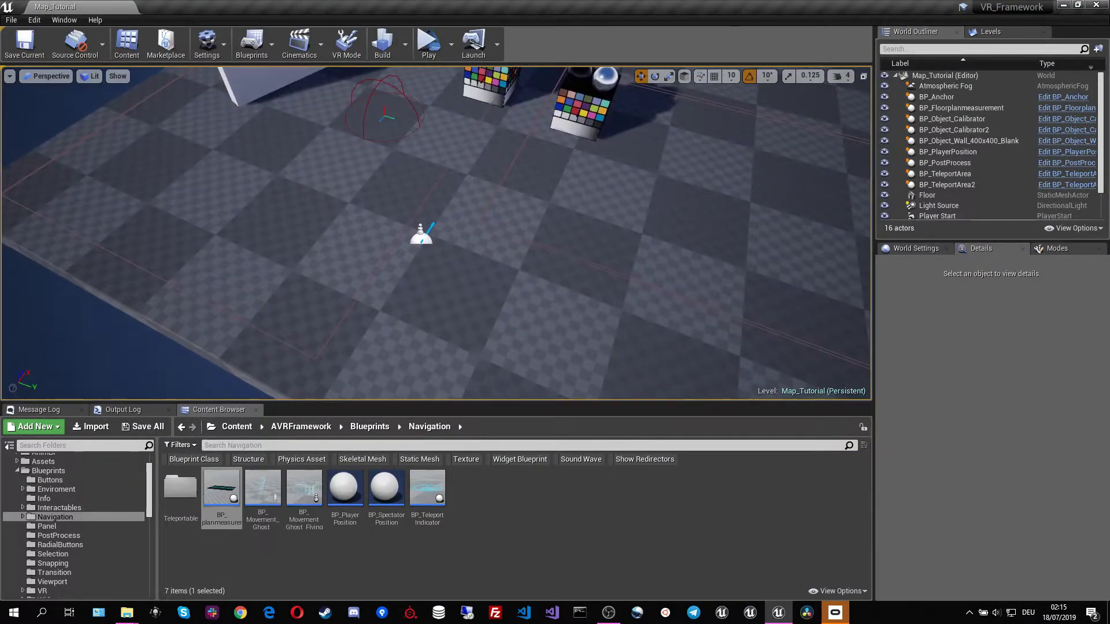
{"action": "left_click", "coordinate": [459, 155]}
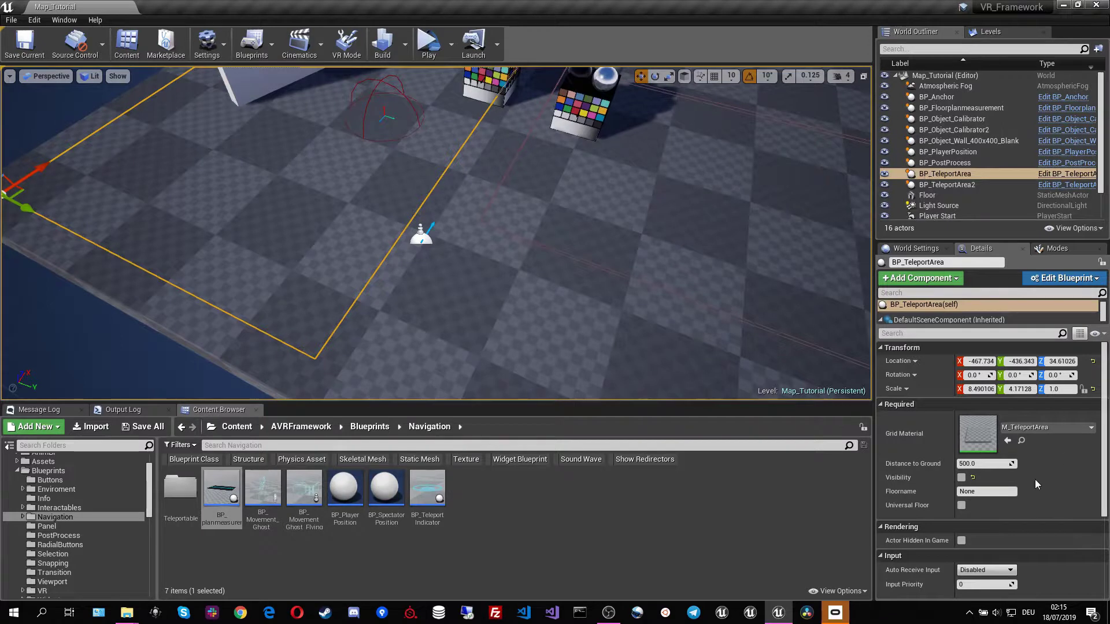
{"action": "left_click", "coordinate": [978, 491]}
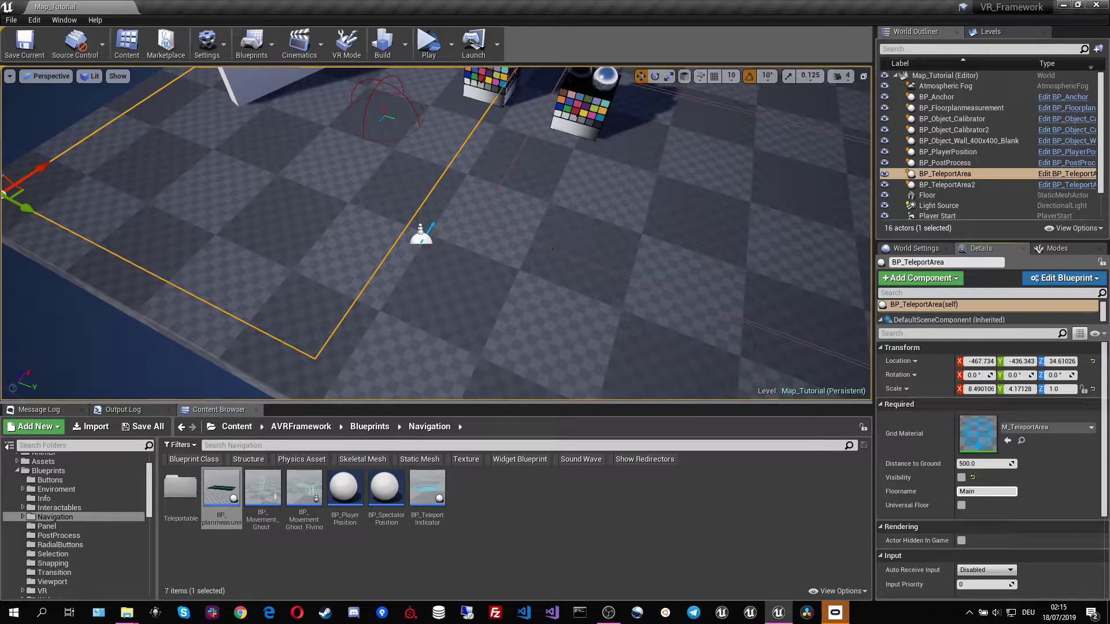
Set the Floorname of BP_TeleportArea2 to Main and save the level.
{"action": "left_click", "coordinate": [554, 248]}
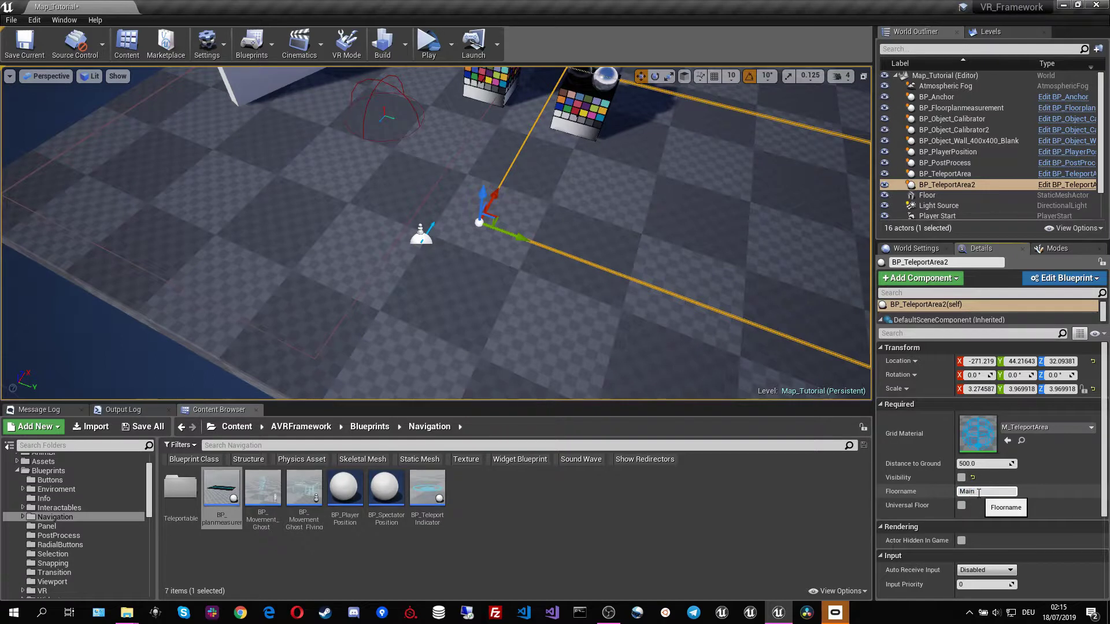
{"action": "key", "text": "Return"}
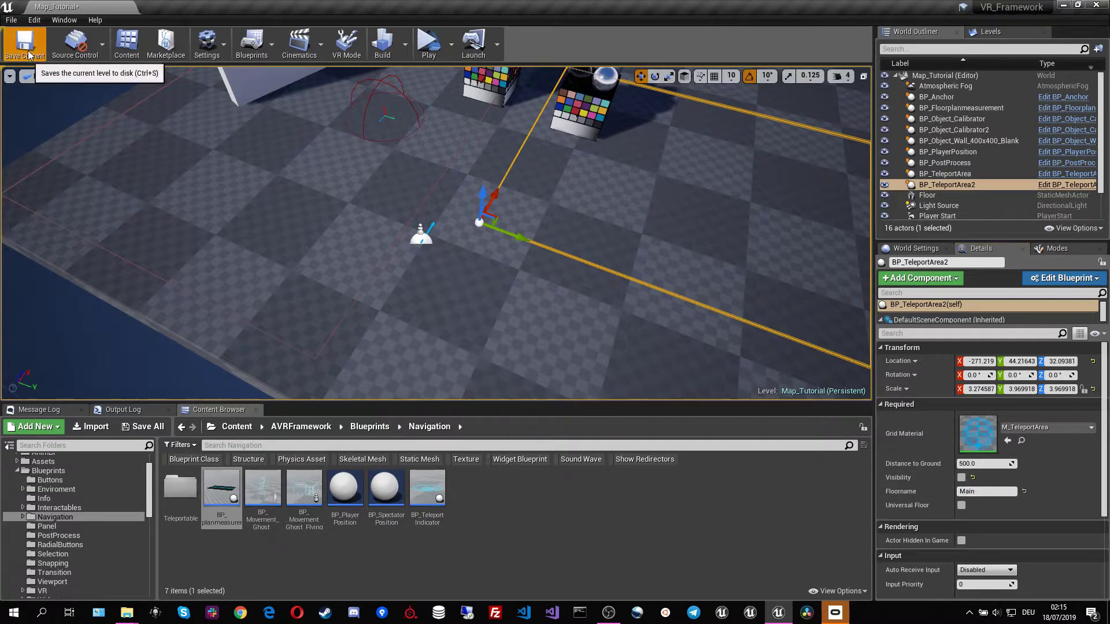
{"action": "left_click", "coordinate": [24, 44]}
Play the level and test teleporting to spots on the Main floorplan from the in-game Maps panel.
{"action": "scroll", "coordinate": [436, 232], "scroll_direction": "down", "scroll_amount": 5}
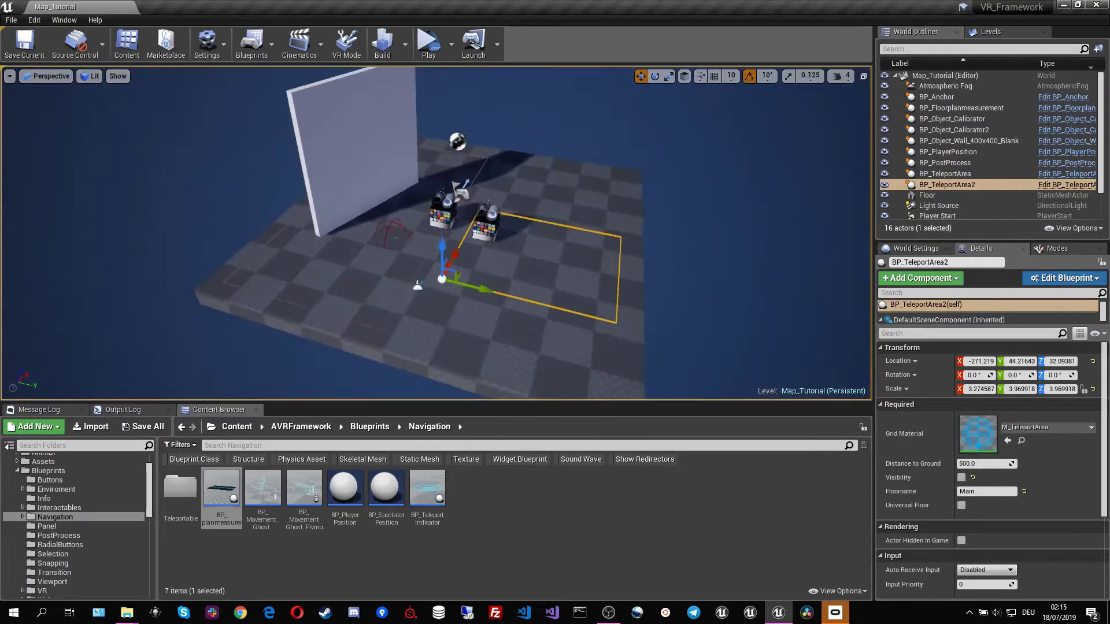
{"action": "scroll", "coordinate": [636, 286], "scroll_direction": "up", "scroll_amount": 4}
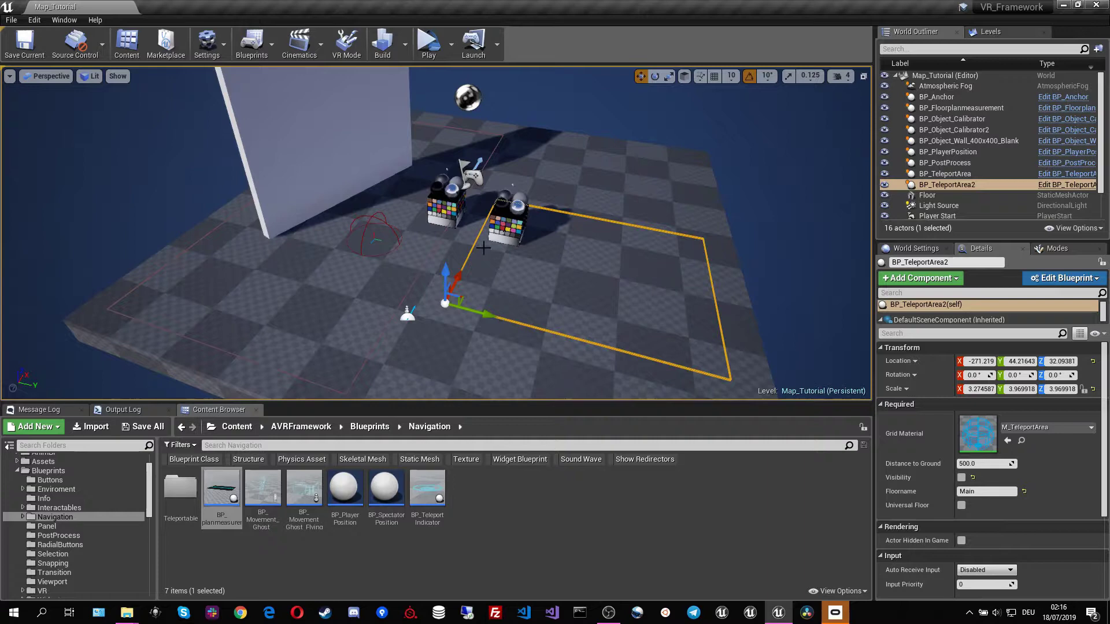
{"action": "left_click", "coordinate": [430, 53]}
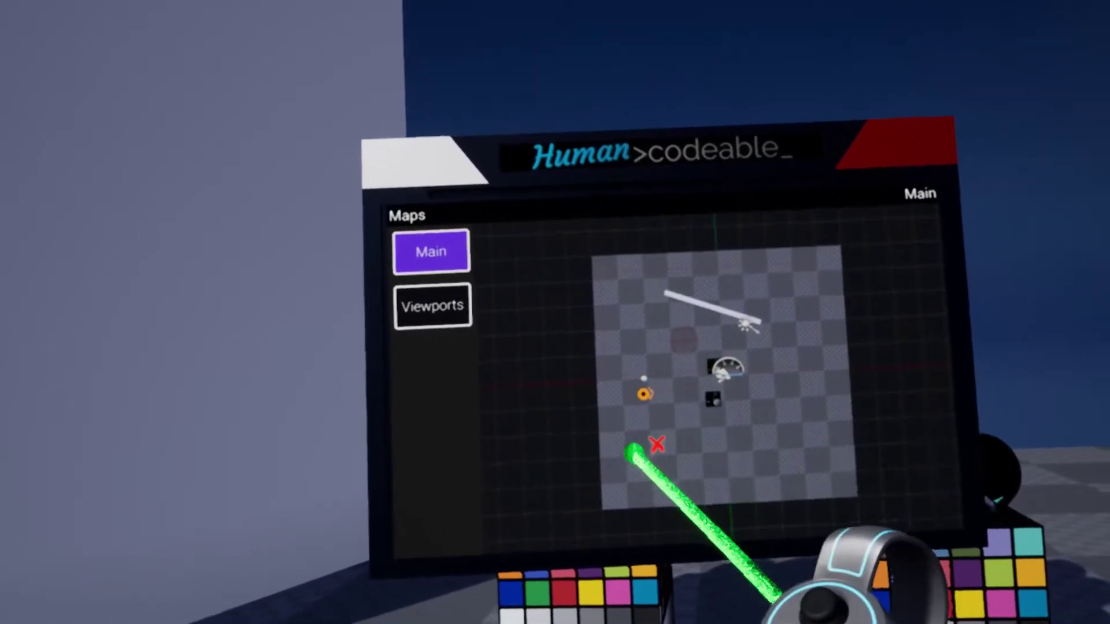
{"action": "left_click", "coordinate": [667, 387]}
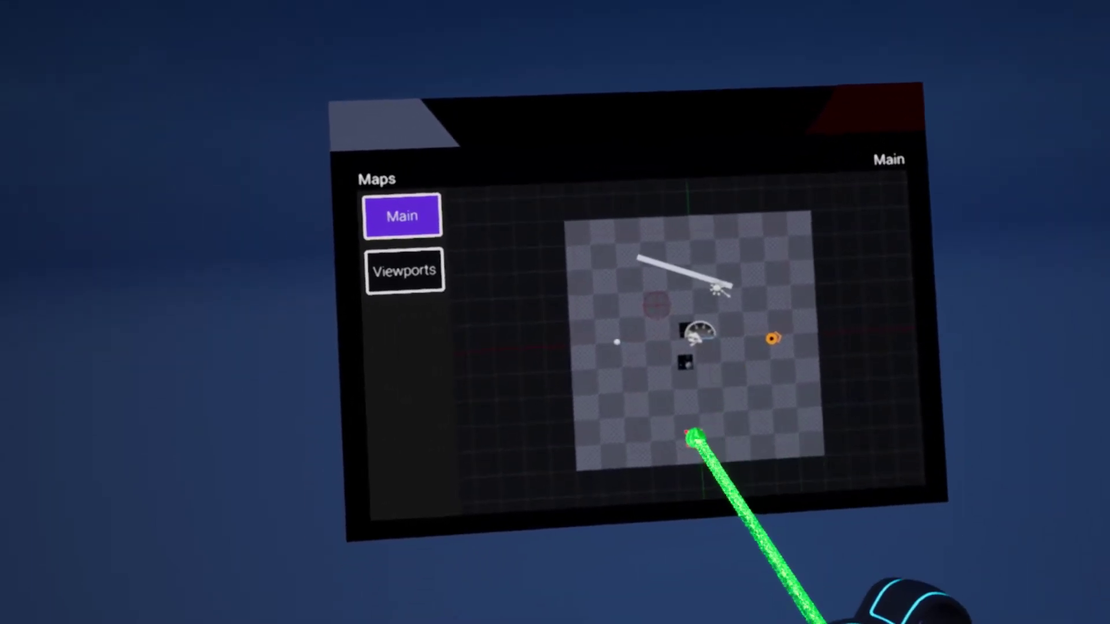
{"action": "left_click", "coordinate": [685, 447]}
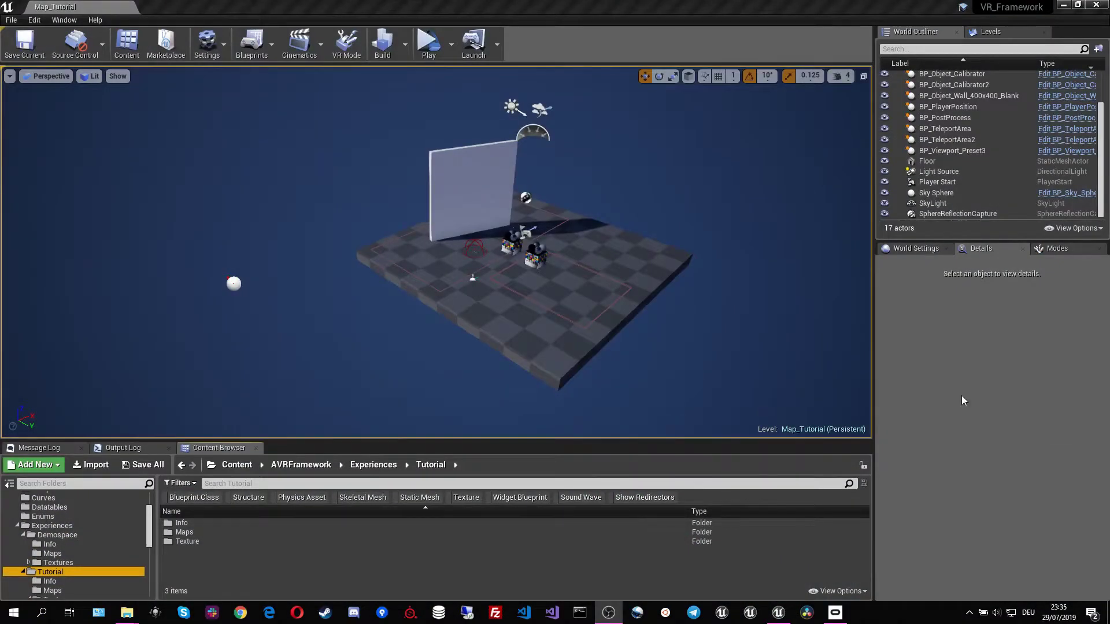
Duplicate the floor downward to about Z -635 as a basement and scale the copy to 0.5 in Y.
{"action": "right_click_drag", "start_coordinate": [668, 365], "coordinate": [607, 372]}
{"action": "left_click", "coordinate": [463, 245]}
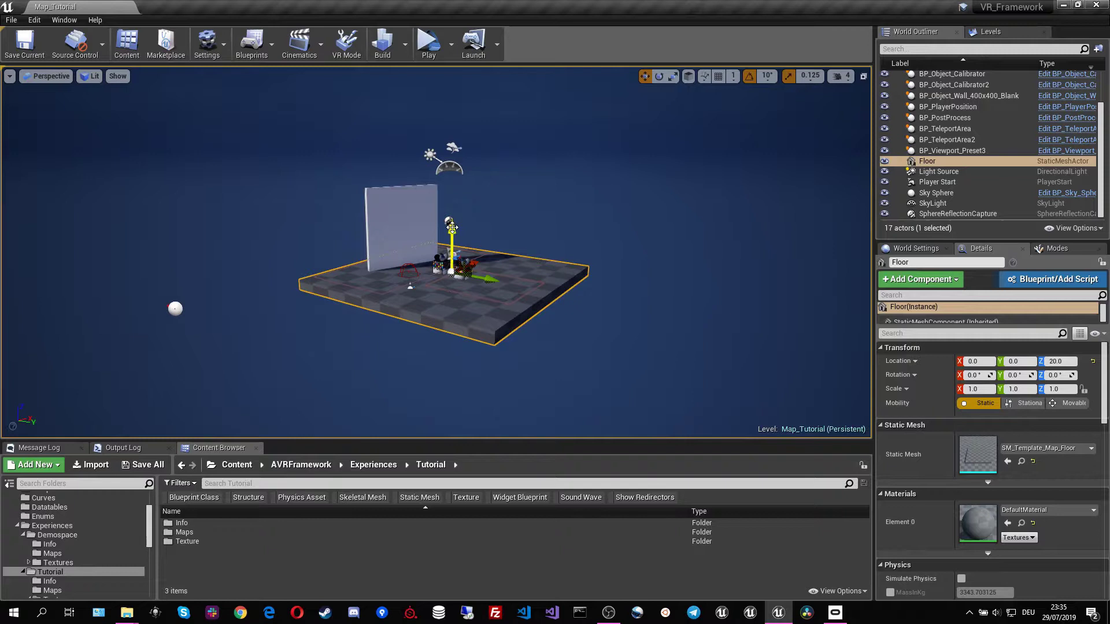
{"action": "left_click_drag", "start_coordinate": [452, 227], "coordinate": [452, 356], "text": "alt"}
{"action": "right_click_drag", "start_coordinate": [452, 356], "coordinate": [452, 356]}
{"action": "key", "text": "e"}
{"action": "key", "text": "r"}
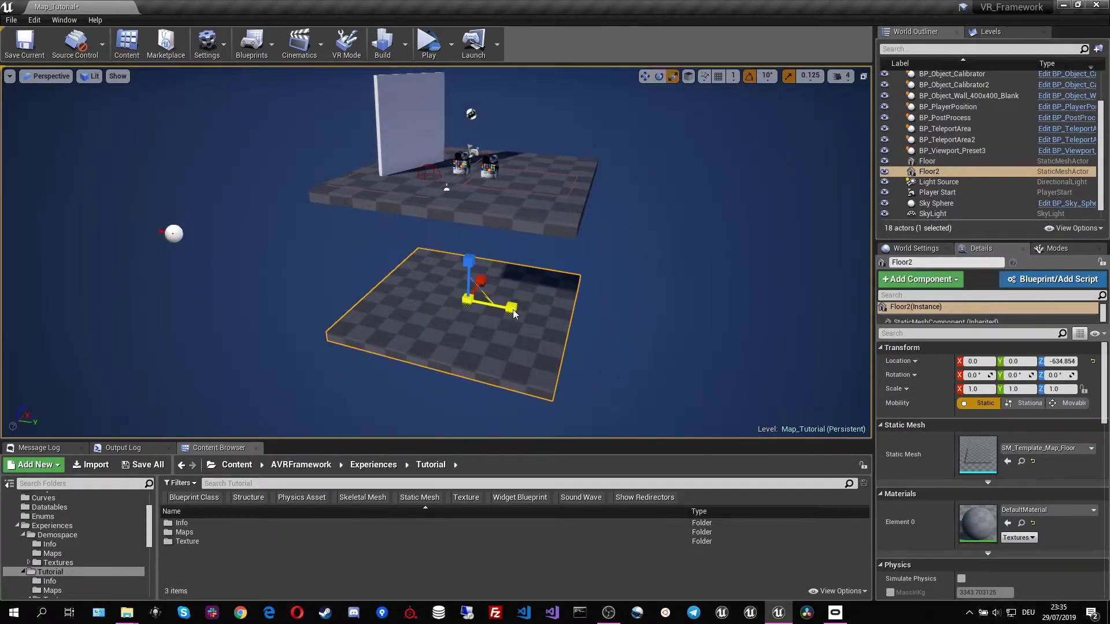
{"action": "left_click_drag", "start_coordinate": [514, 313], "coordinate": [488, 312]}
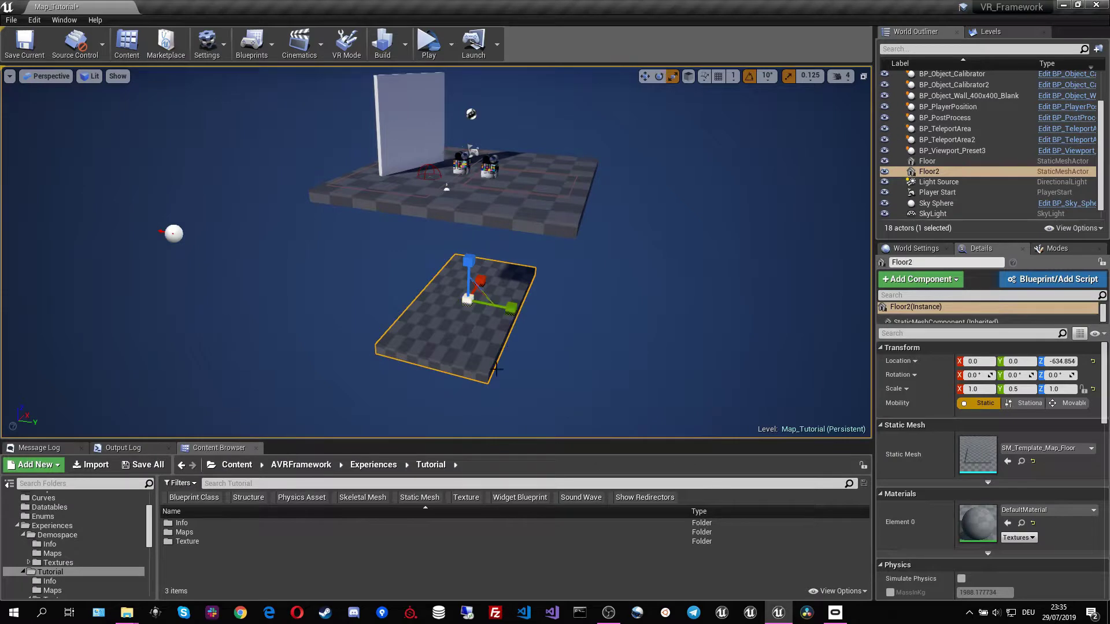
{"action": "right_click_drag", "start_coordinate": [496, 368], "coordinate": [569, 214]}
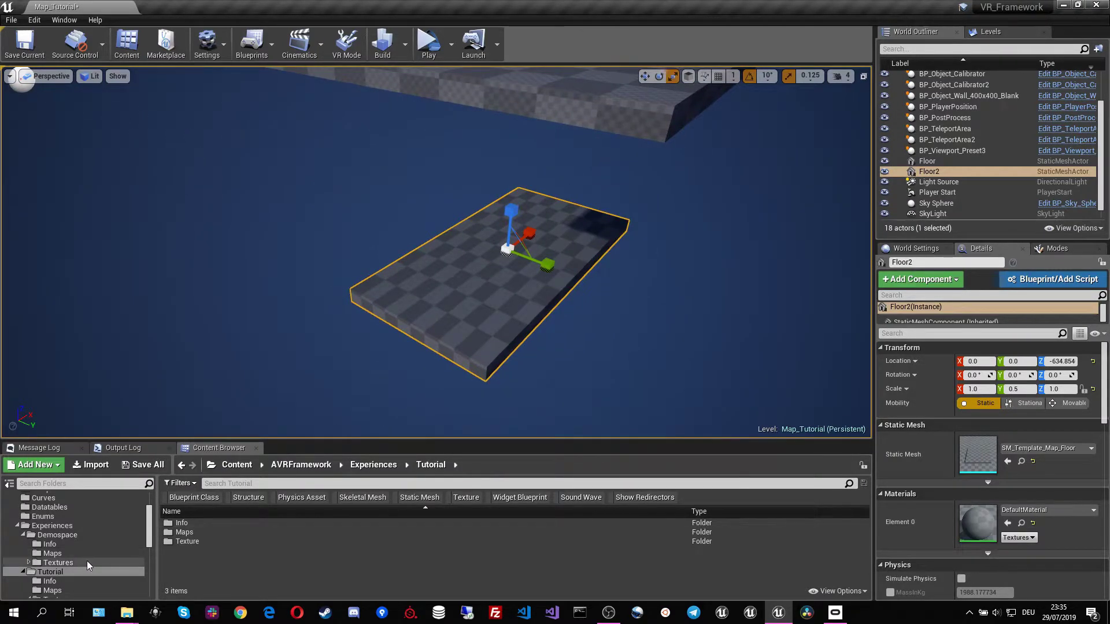
Import the texture Tex_Floorplan_Tutorial_Basement into the Tutorial/Texture/Floorplan folder.
{"action": "left_click", "coordinate": [57, 597]}
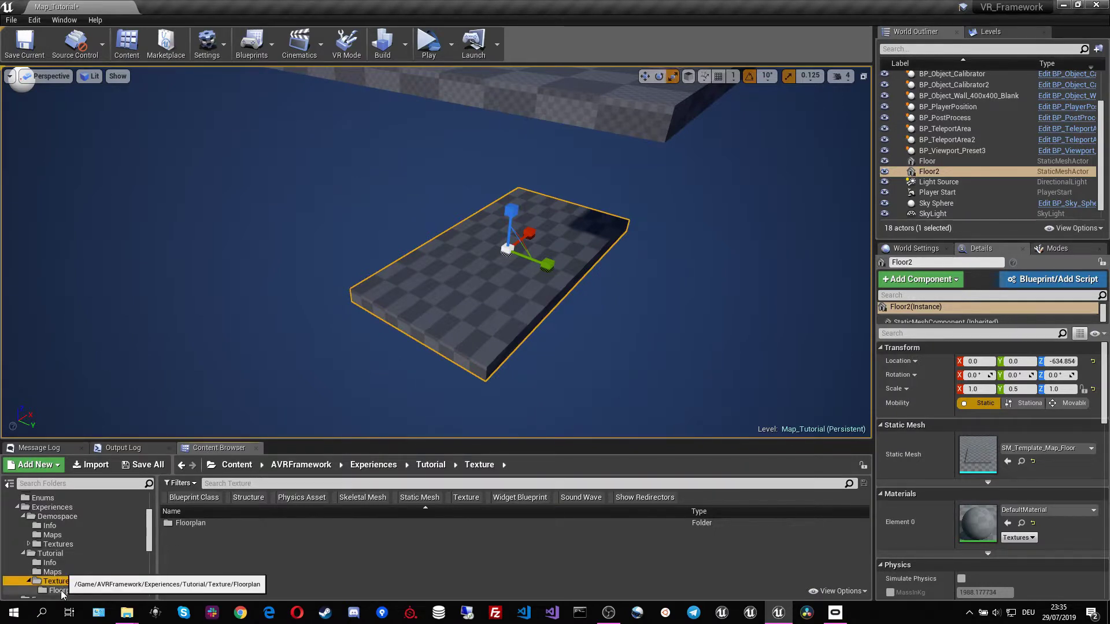
{"action": "left_click", "coordinate": [60, 590]}
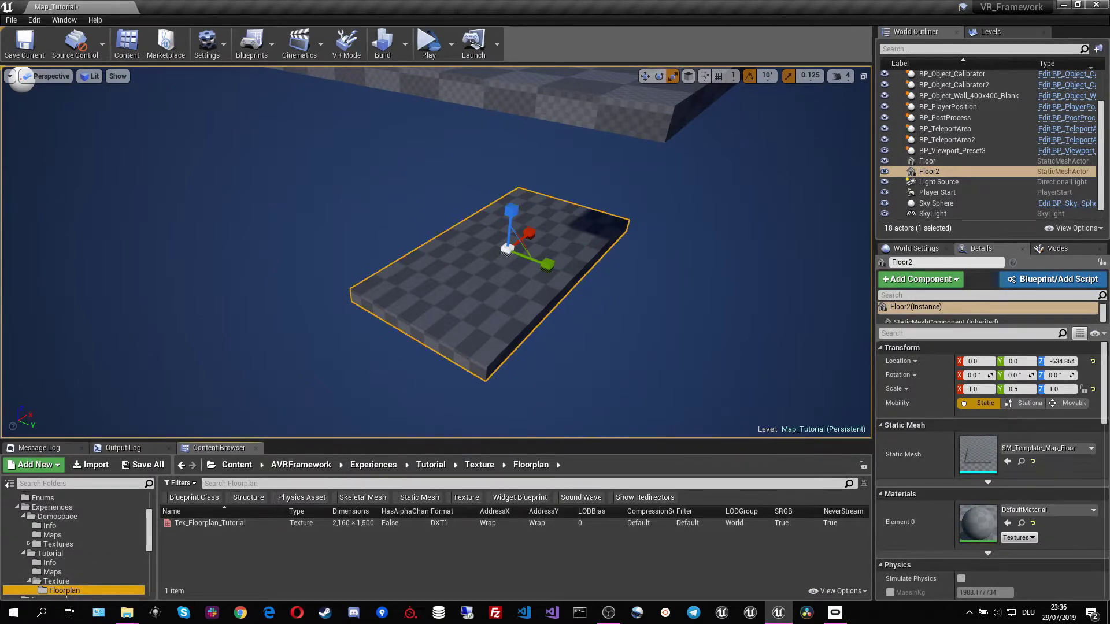
{"action": "left_click", "coordinate": [127, 613]}
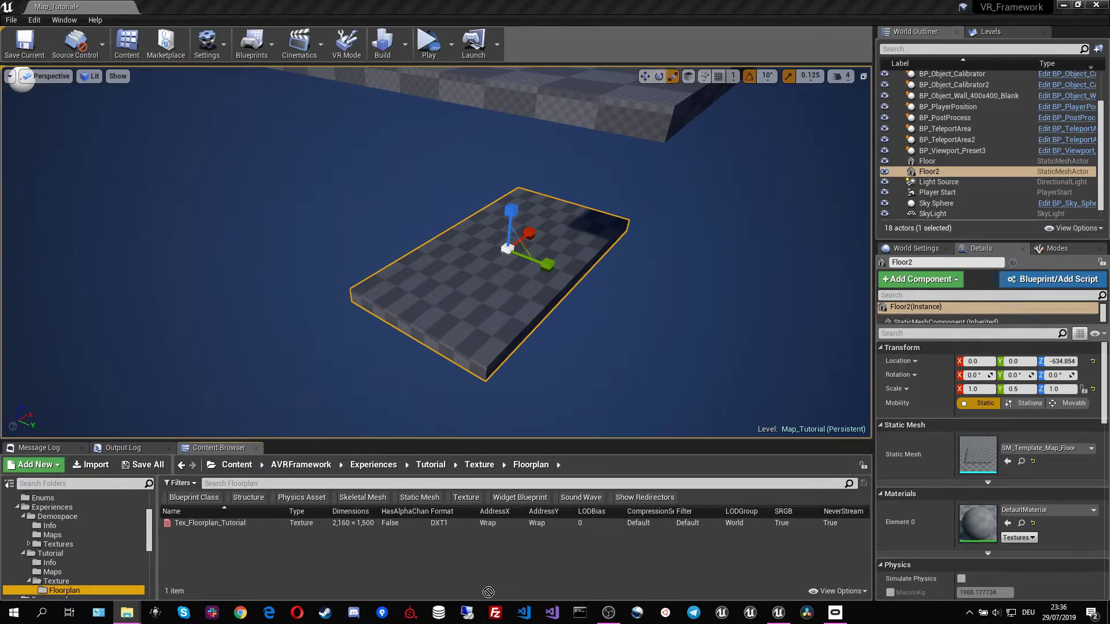
{"action": "left_click_drag", "start_coordinate": [484, 570], "coordinate": [484, 570]}
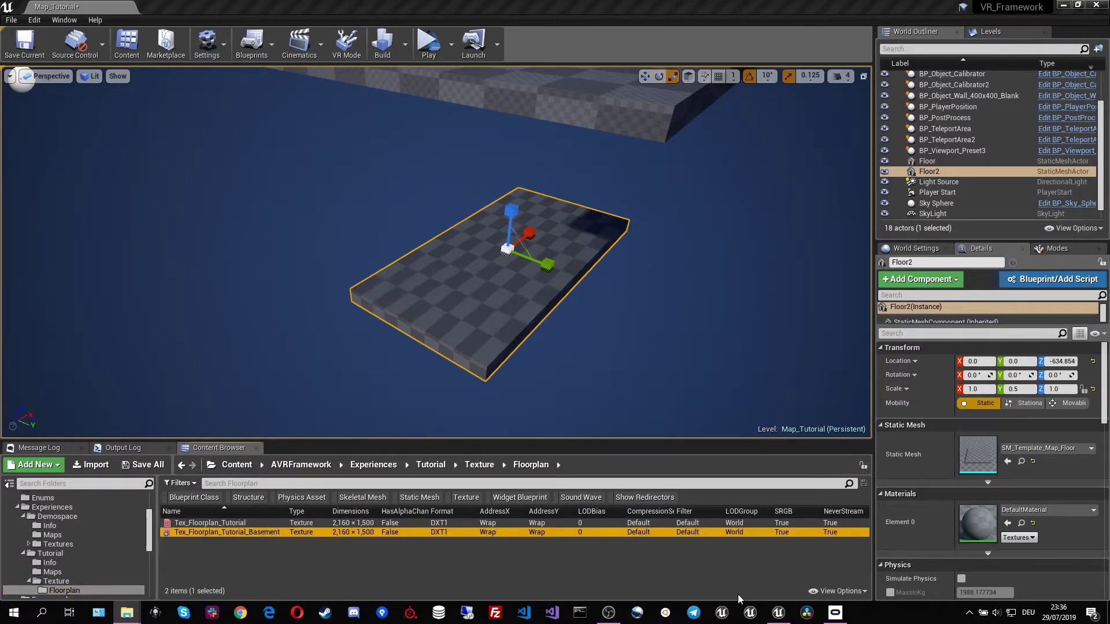
{"action": "left_click", "coordinate": [845, 590]}
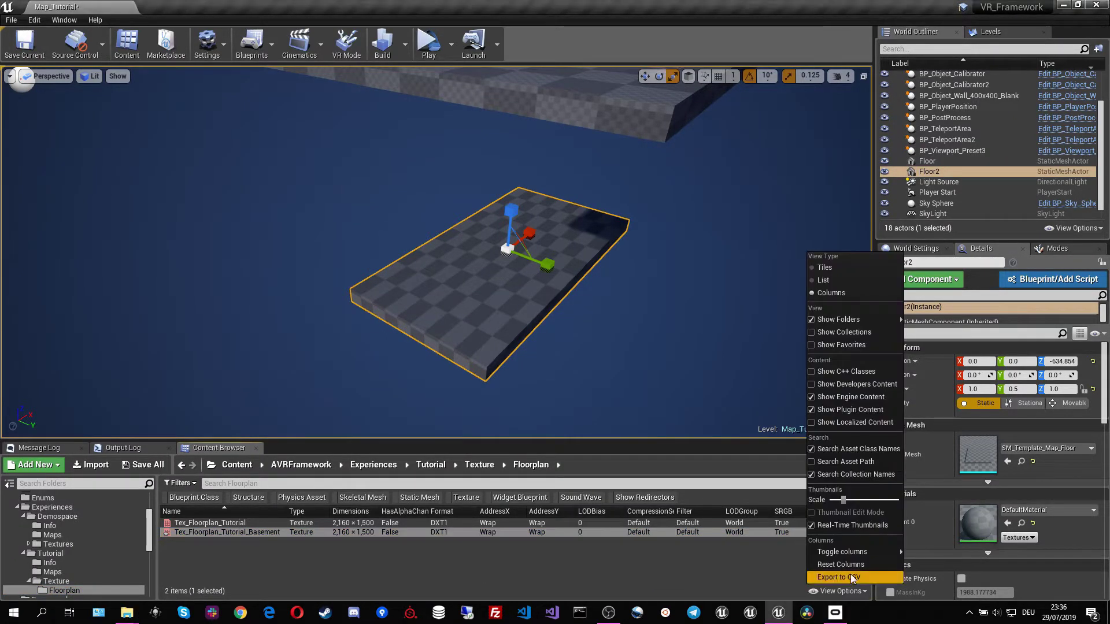
{"action": "left_click", "coordinate": [845, 268]}
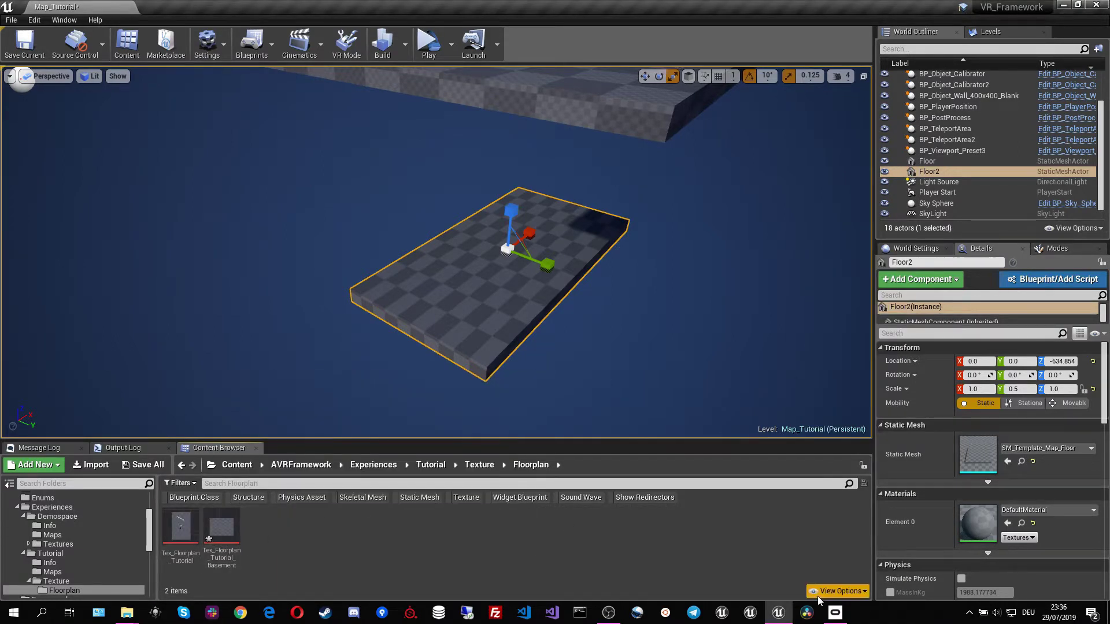
{"action": "left_click", "coordinate": [843, 591]}
{"action": "left_click", "coordinate": [832, 347]}
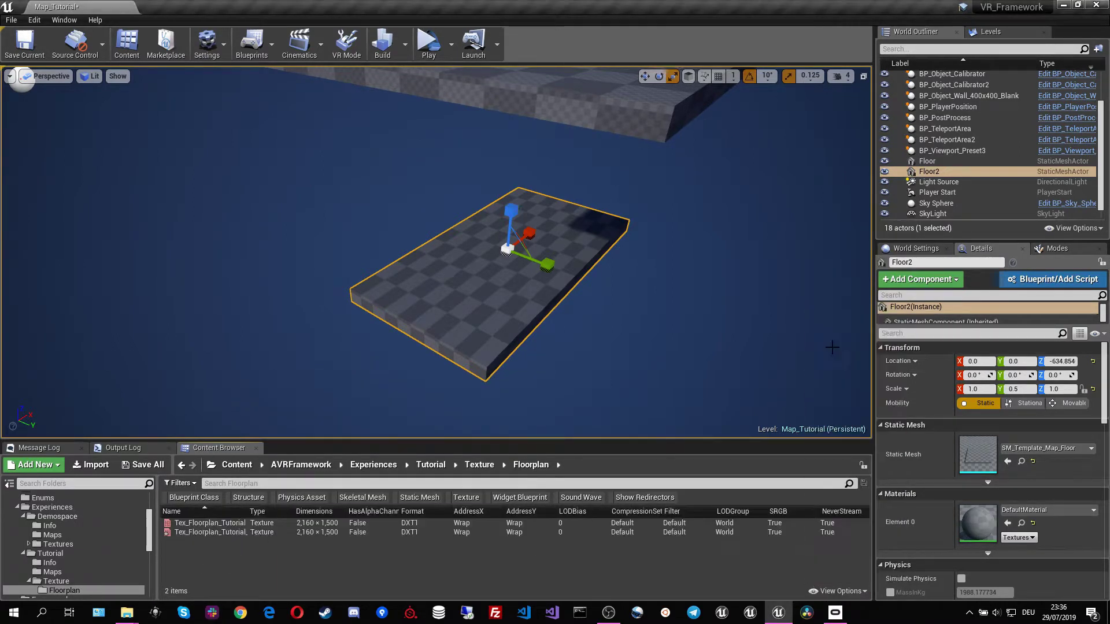
Duplicate BP_TeleportArea down onto the basement floor and position the copy at about X -468, Y -210, Z -642.
{"action": "right_click_drag", "start_coordinate": [477, 368], "coordinate": [475, 259]}
{"action": "left_click", "coordinate": [433, 160]}
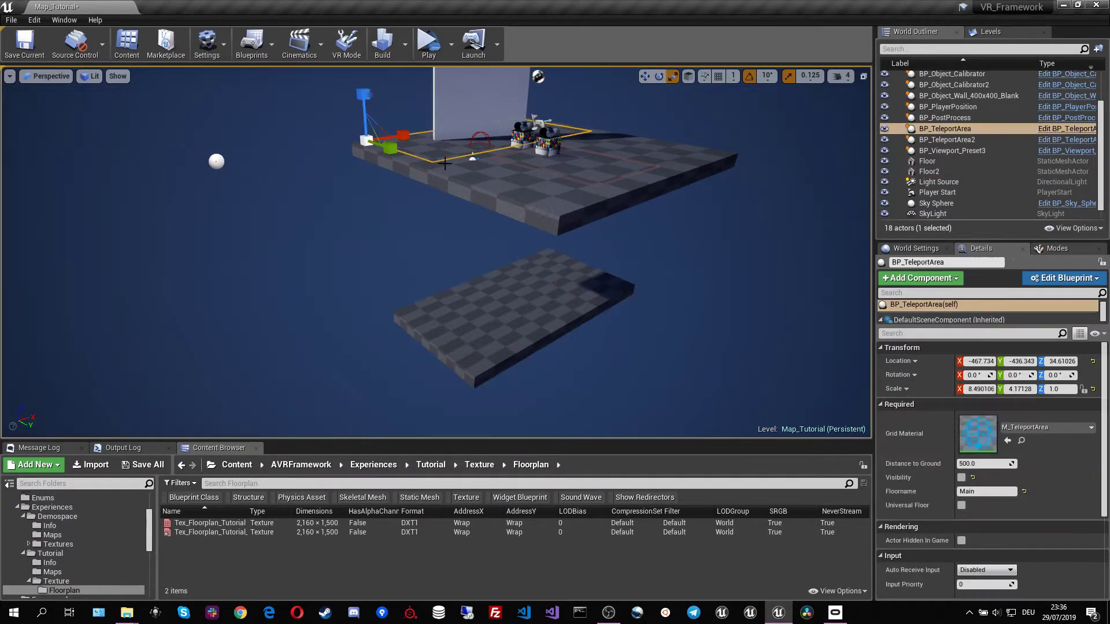
{"action": "right_click_drag", "start_coordinate": [445, 164], "coordinate": [439, 116]}
{"action": "key", "text": "s"}
{"action": "key", "text": "w"}
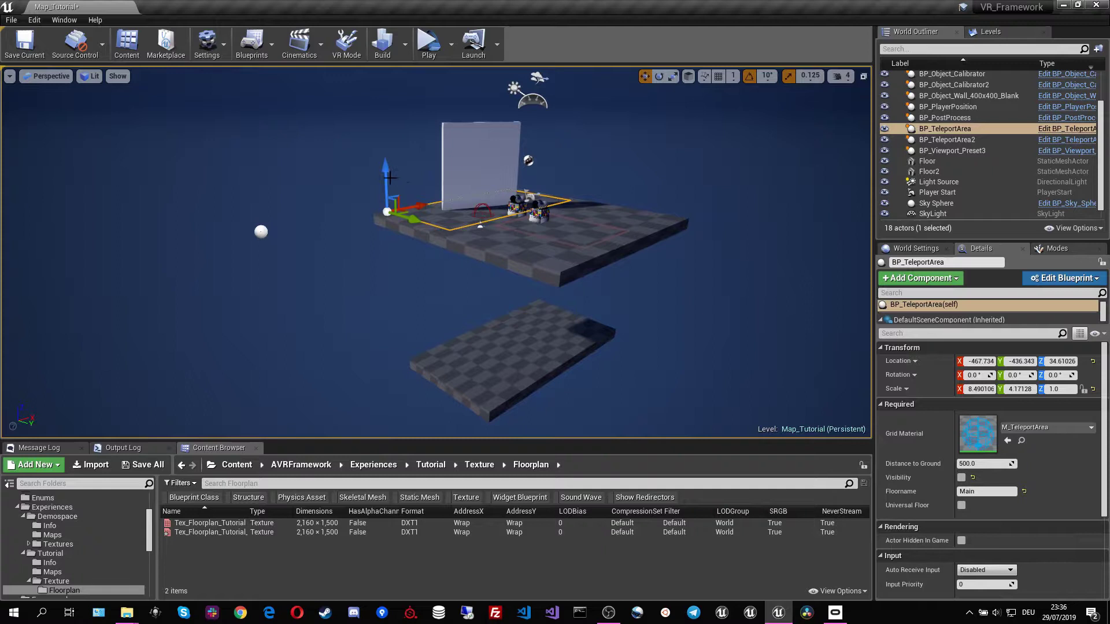
{"action": "left_click_drag", "start_coordinate": [385, 170], "coordinate": [377, 311], "text": "alt"}
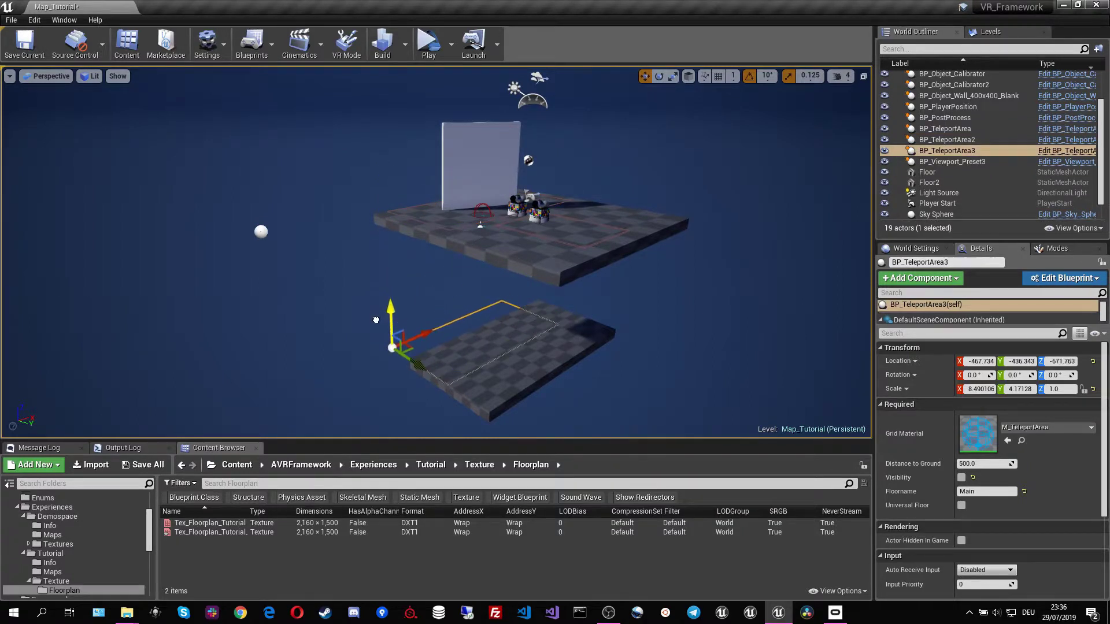
{"action": "left_click_drag", "start_coordinate": [408, 352], "coordinate": [437, 371]}
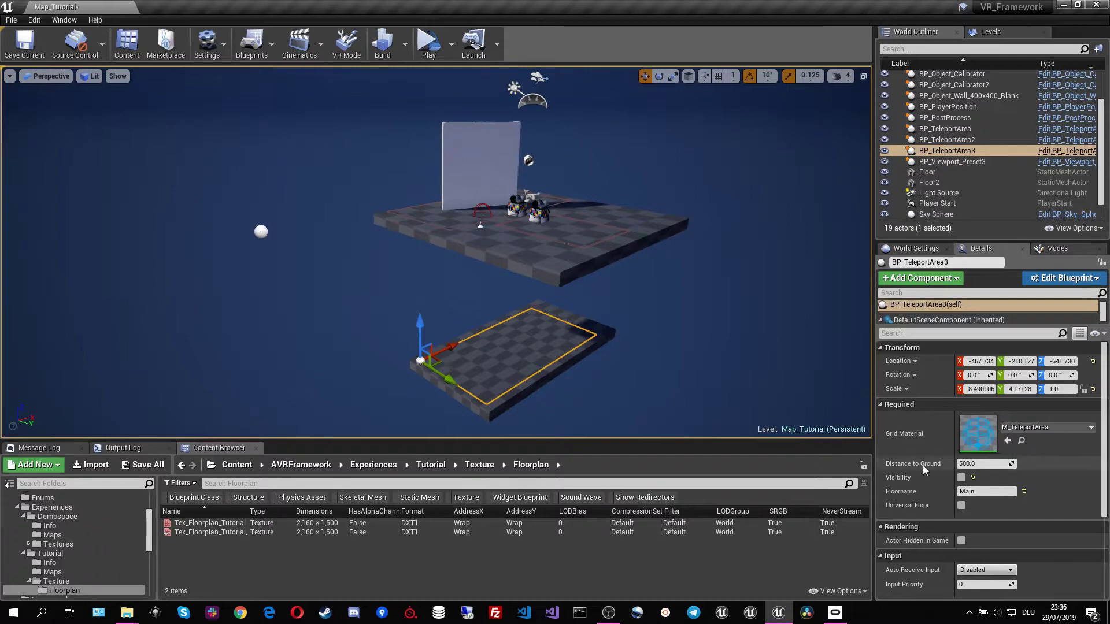
Set the basement teleport area's Floorname to Basement and raise it above the floor to about Z -620, leaving Visibility off.
{"action": "left_click", "coordinate": [962, 478]}
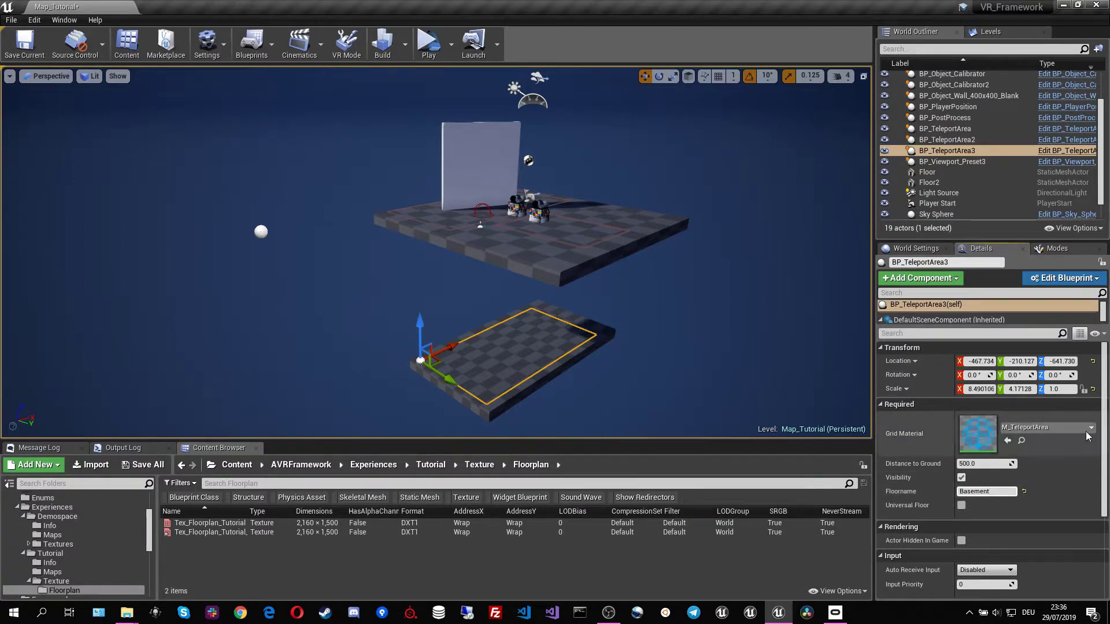
{"action": "left_click", "coordinate": [966, 488]}
{"action": "key", "text": "Return"}
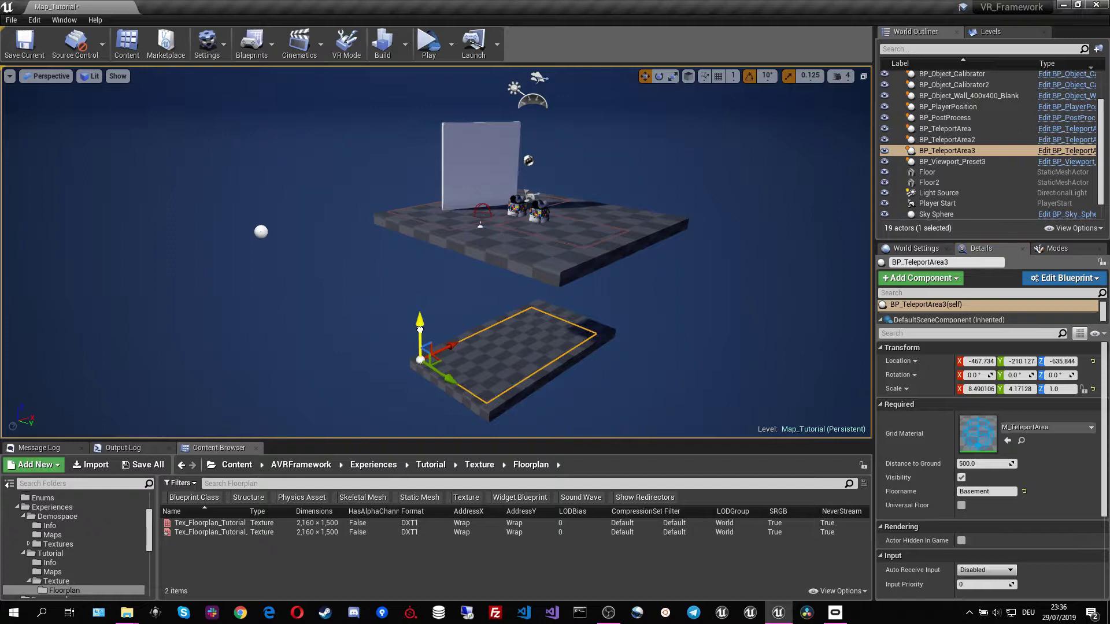
{"action": "left_click_drag", "start_coordinate": [419, 328], "coordinate": [419, 325]}
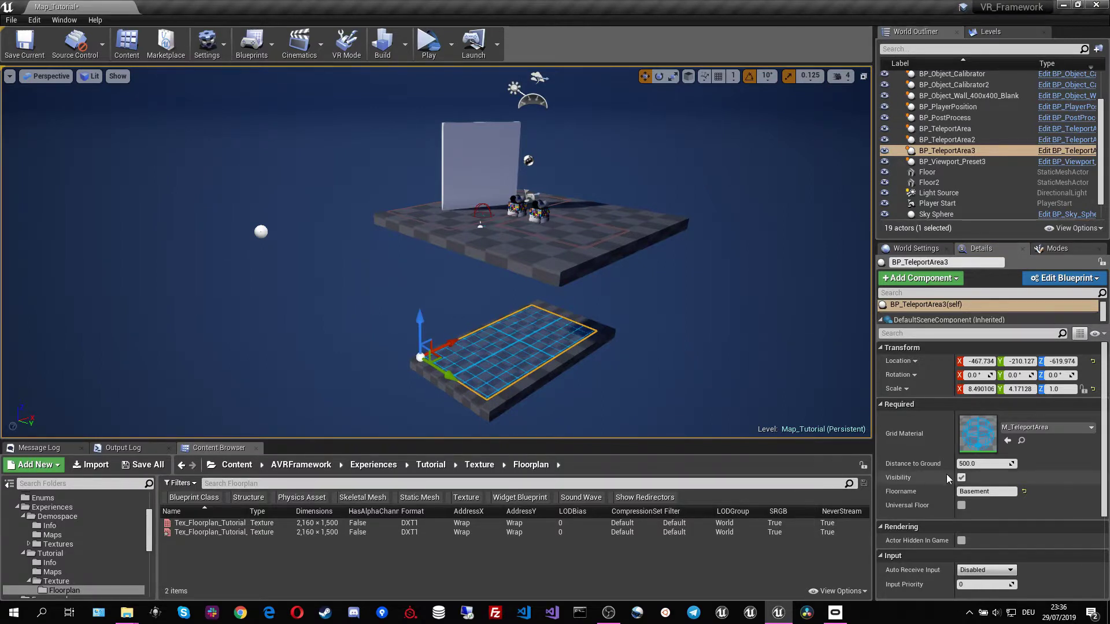
{"action": "left_click", "coordinate": [960, 478]}
Duplicate BP_Floorplanmeasurement down to about Z -557 and make the copy visible.
{"action": "mouse_move", "coordinate": [601, 360]}
{"action": "right_mouse_down"}
{"action": "mouse_move", "coordinate": [581, 384]}
{"action": "mouse_move", "coordinate": [520, 375]}
{"action": "mouse_move", "coordinate": [601, 360]}
{"action": "right_mouse_up"}
{"action": "left_click", "coordinate": [335, 203]}
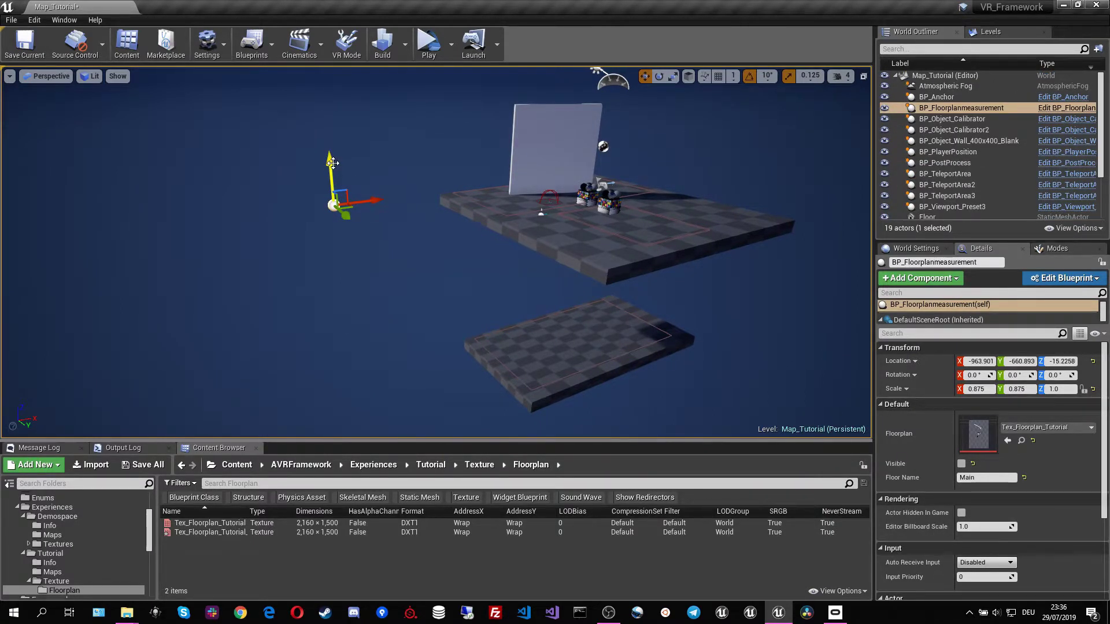
{"action": "left_click_drag", "start_coordinate": [330, 163], "coordinate": [327, 174], "text": "alt"}
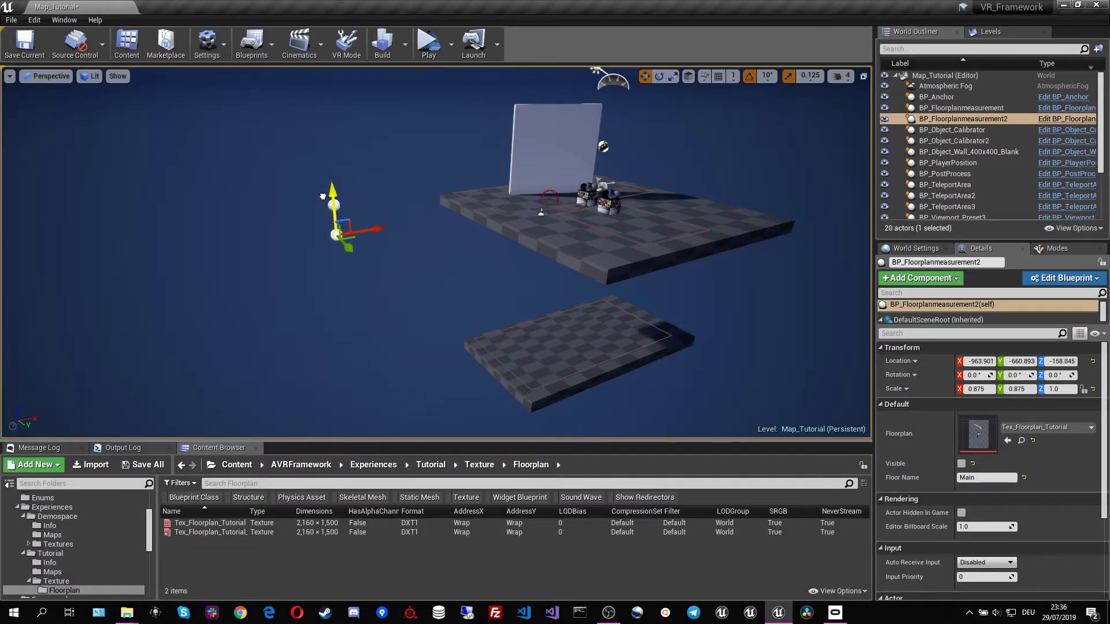
{"action": "left_click", "coordinate": [962, 464]}
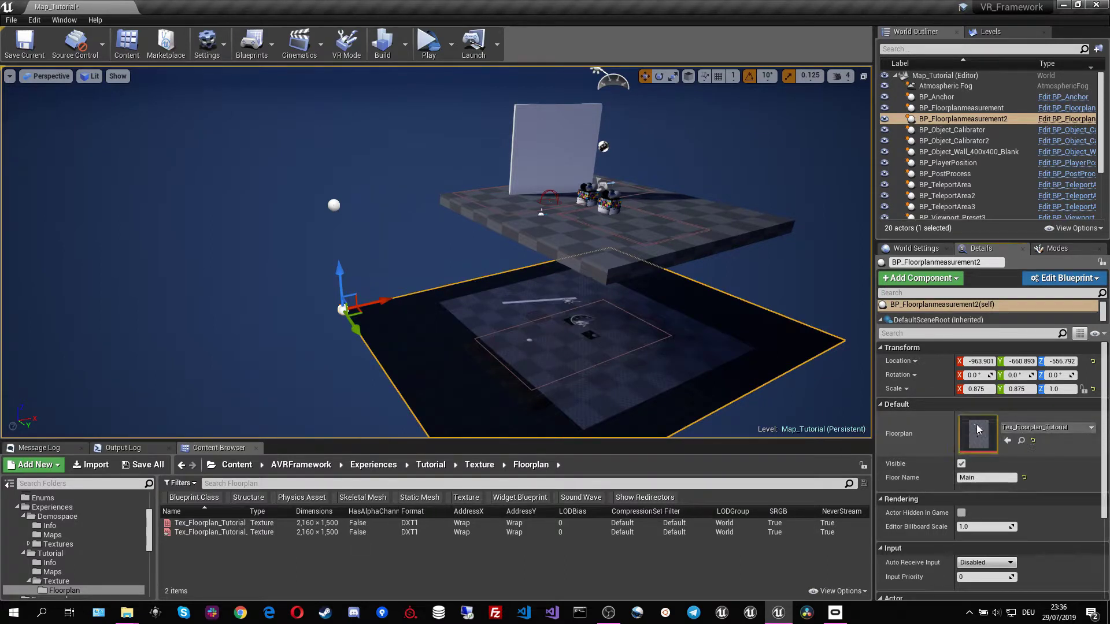
Assign Tex_Floorplan_Tutorial_Basement as the Floorplan texture of the duplicated measurement plane.
{"action": "left_click", "coordinate": [1015, 429]}
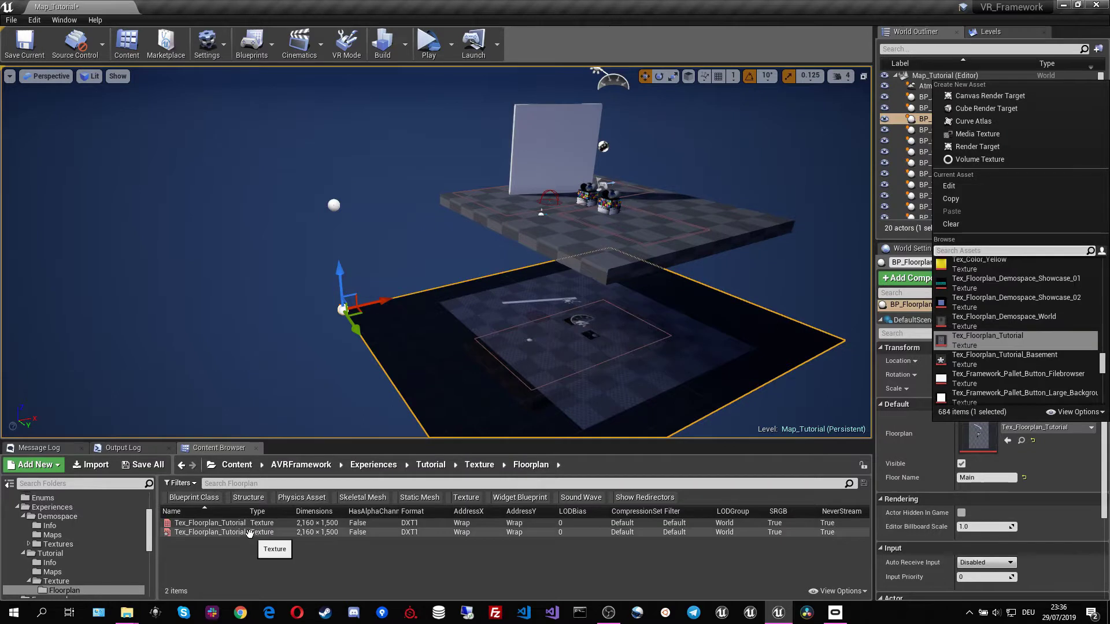
{"action": "left_click", "coordinate": [248, 532]}
{"action": "left_click", "coordinate": [1008, 440]}
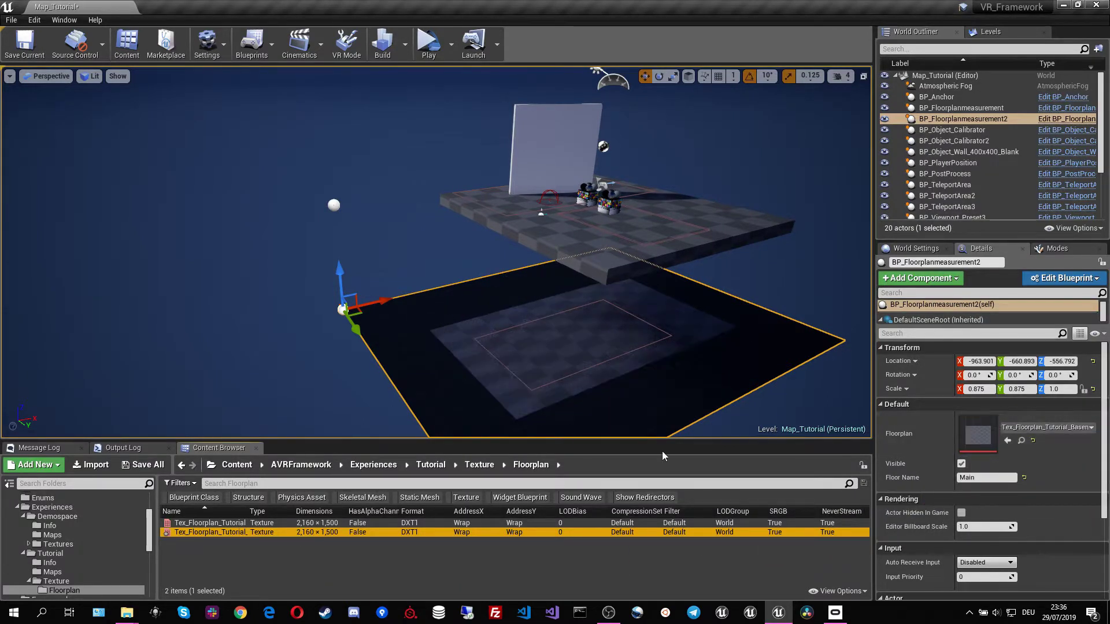
Scale the basement floorplan plane to 0.625 in X and Y and align it at about X -725, Y -567, Z -662.
{"action": "right_click_drag", "start_coordinate": [577, 381], "coordinate": [595, 428]}
{"action": "key", "text": "w"}
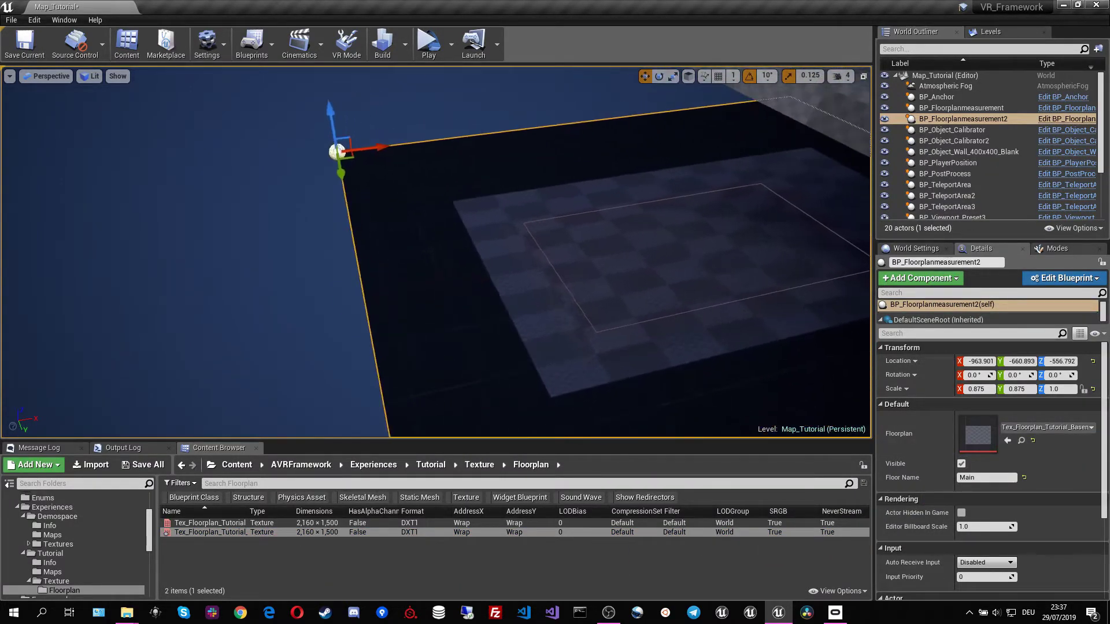
{"action": "key", "text": "d"}
{"action": "right_click_drag", "start_coordinate": [554, 168], "coordinate": [414, 150]}
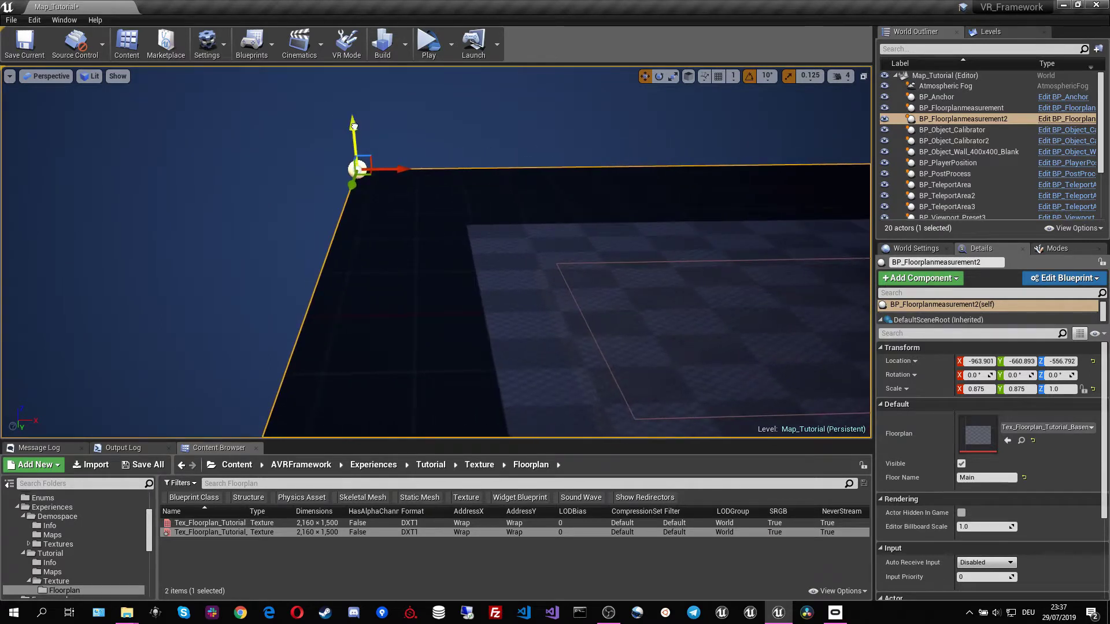
{"action": "left_click_drag", "start_coordinate": [353, 125], "coordinate": [346, 162]}
{"action": "key", "text": "r"}
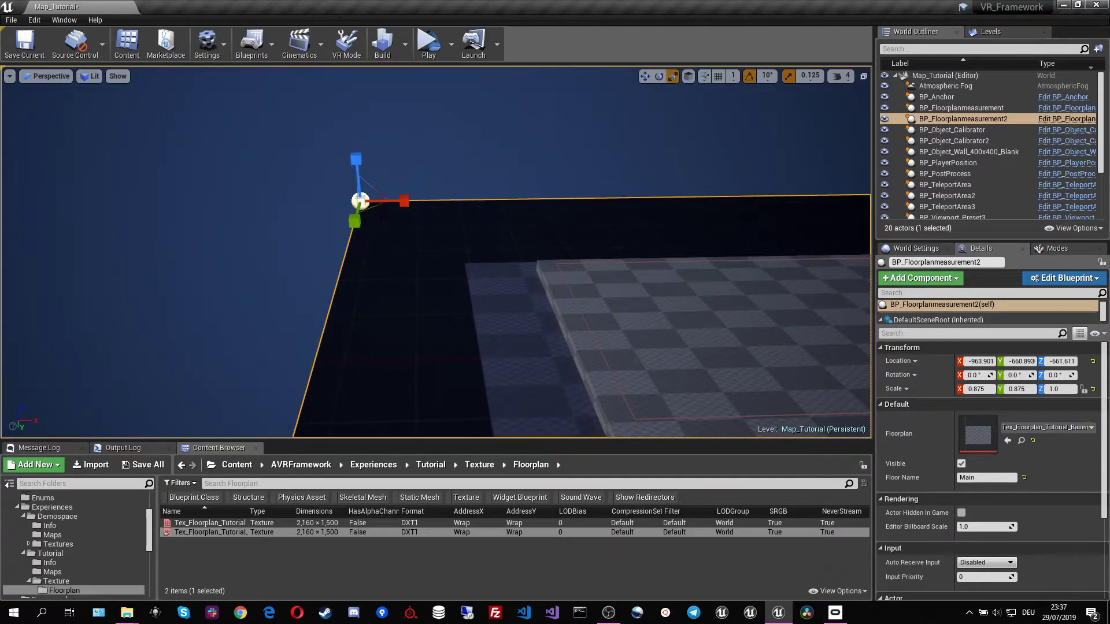
{"action": "left_click_drag", "start_coordinate": [370, 210], "coordinate": [449, 218]}
{"action": "key", "text": "f"}
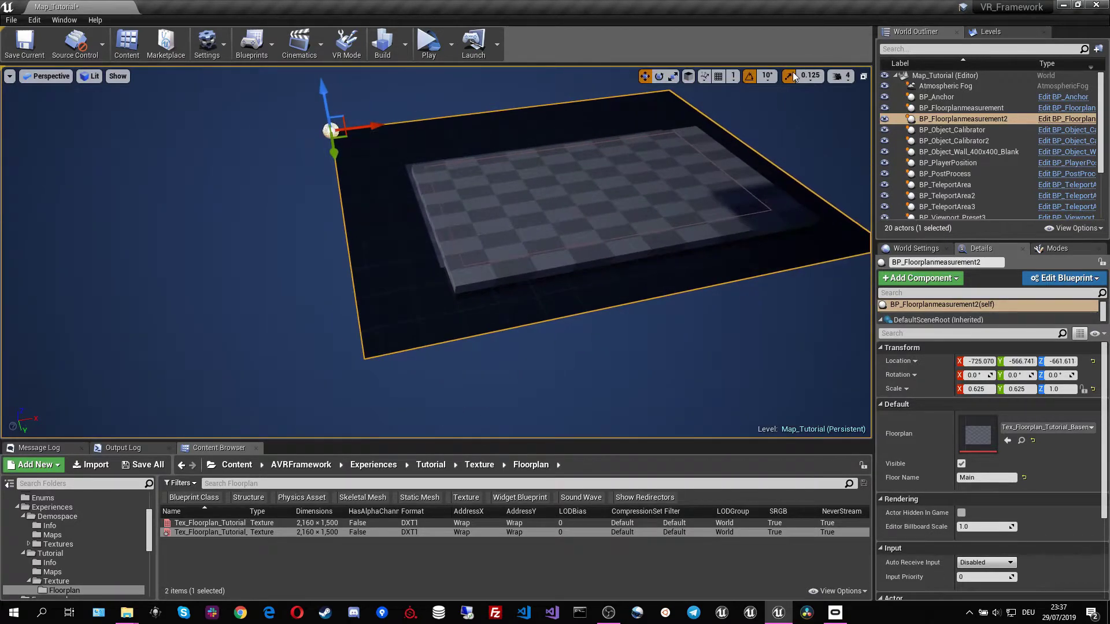
Turn off scale snapping, raise the basement floorplan plane to about Z -624 and scale it to about 0.70 in X and Y.
{"action": "left_click", "coordinate": [792, 77]}
{"action": "right_click_drag", "start_coordinate": [495, 225], "coordinate": [495, 194]}
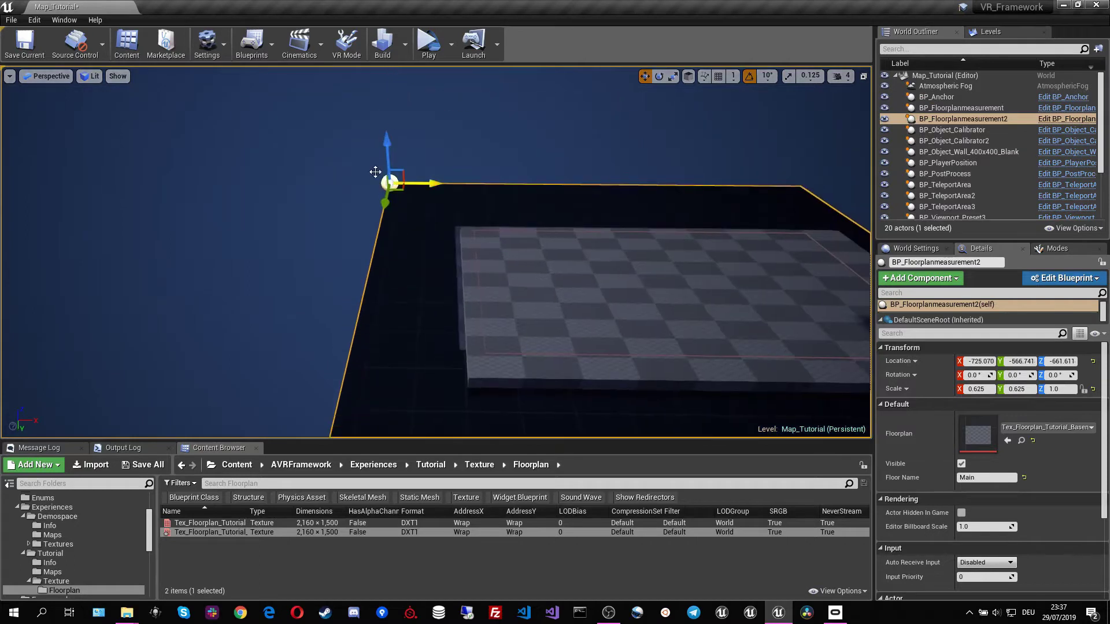
{"action": "left_click_drag", "start_coordinate": [387, 142], "coordinate": [386, 133]}
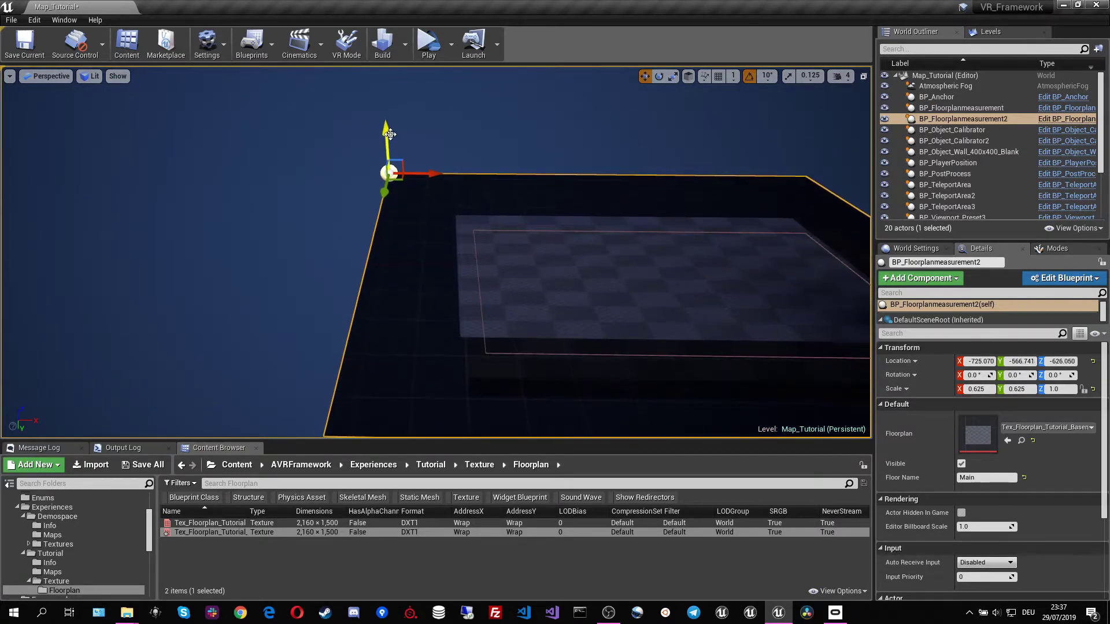
{"action": "key", "text": "e"}
{"action": "key", "text": "r"}
{"action": "left_click_drag", "start_coordinate": [396, 190], "coordinate": [410, 196]}
{"action": "left_click_drag", "start_coordinate": [390, 136], "coordinate": [390, 132]}
{"action": "right_click_drag", "start_coordinate": [411, 157], "coordinate": [439, 152]}
{"action": "key", "text": "r"}
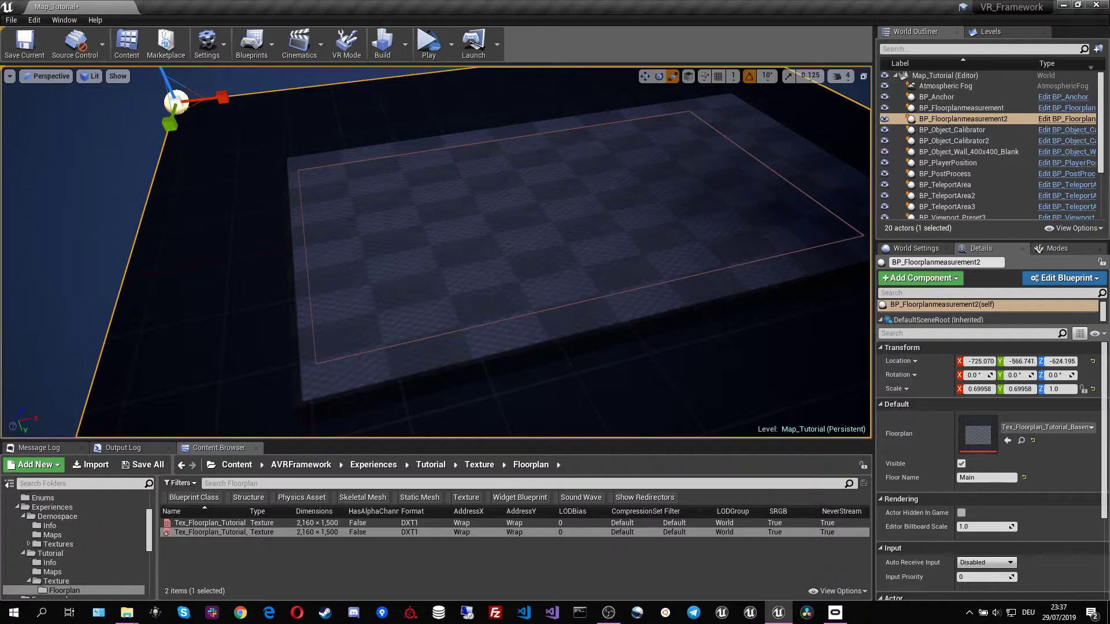
Scale the basement floorplan plane to about 0.597 in X and Y and align it at about X -680, Y -485, Z -648.
{"action": "mouse_move", "coordinate": [191, 107]}
{"action": "left_mouse_down"}
{"action": "mouse_move", "coordinate": [179, 115]}
{"action": "mouse_move", "coordinate": [204, 126]}
{"action": "left_mouse_up"}
{"action": "left_click_drag", "start_coordinate": [176, 85], "coordinate": [181, 88]}
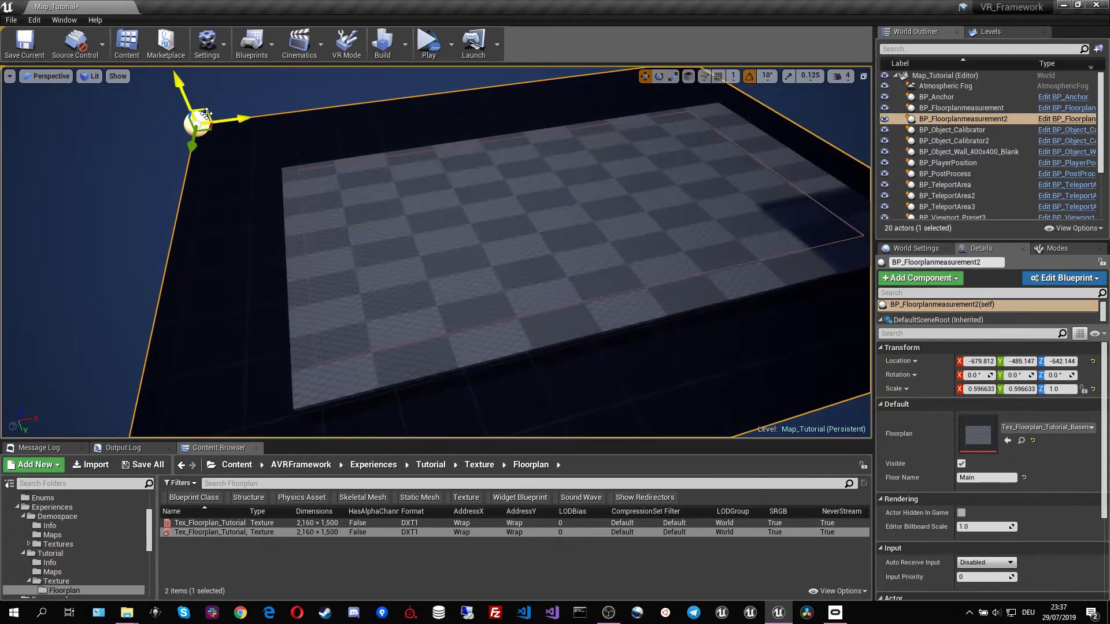
{"action": "mouse_move", "coordinate": [436, 252]}
{"action": "right_mouse_down"}
{"action": "mouse_move", "coordinate": [573, 277]}
{"action": "mouse_move", "coordinate": [601, 254]}
{"action": "mouse_move", "coordinate": [450, 237]}
{"action": "right_mouse_up"}
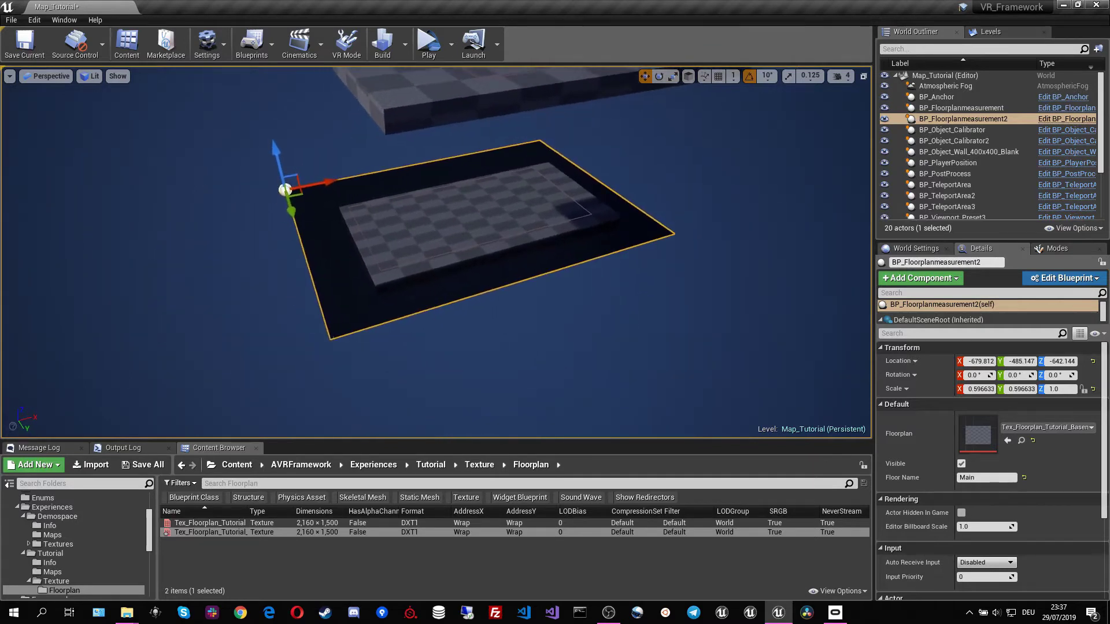
{"action": "right_click_drag", "start_coordinate": [549, 248], "coordinate": [529, 228]}
{"action": "right_click_drag", "start_coordinate": [254, 135], "coordinate": [628, 253]}
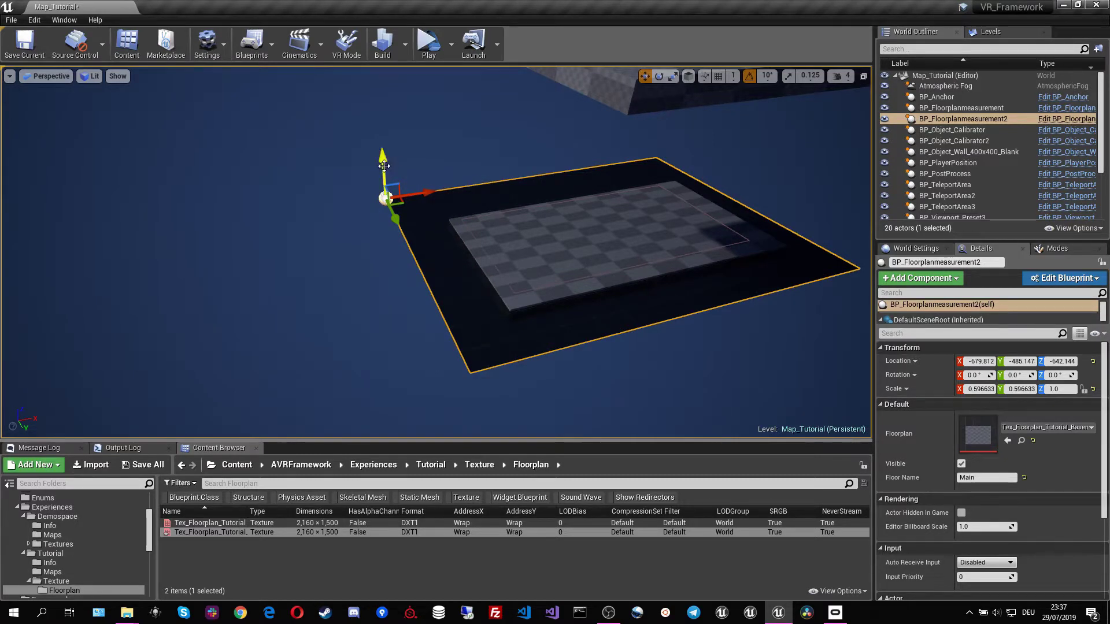
{"action": "left_click_drag", "start_coordinate": [384, 165], "coordinate": [384, 170]}
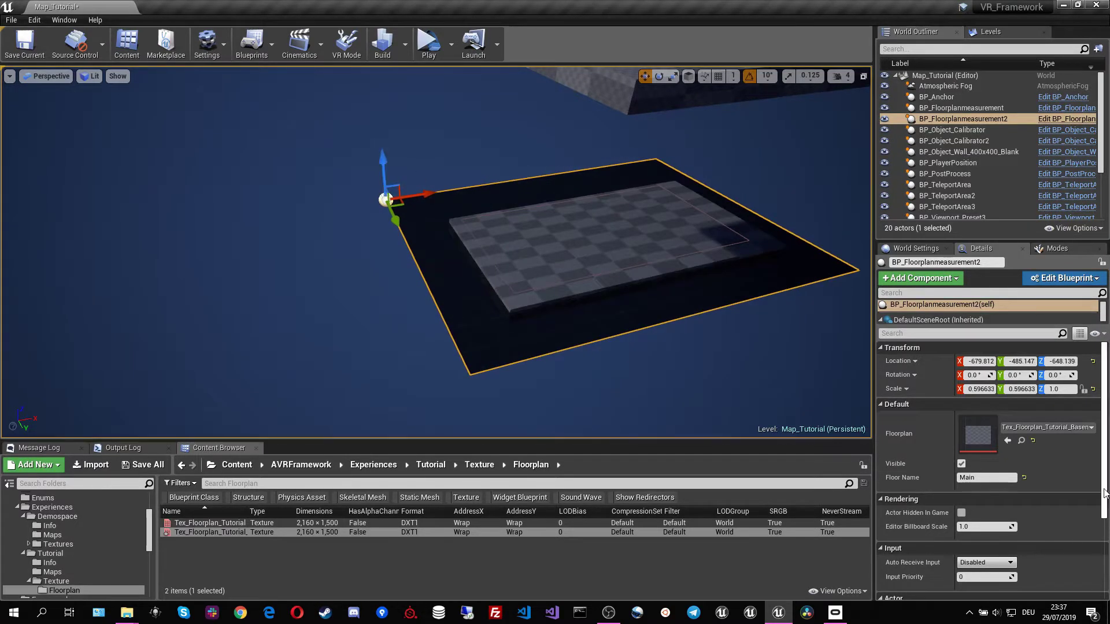
Turn off Visible on BP_Floorplanmeasurement2, set its Floor Name to Basement and save the level.
{"action": "left_click", "coordinate": [961, 463]}
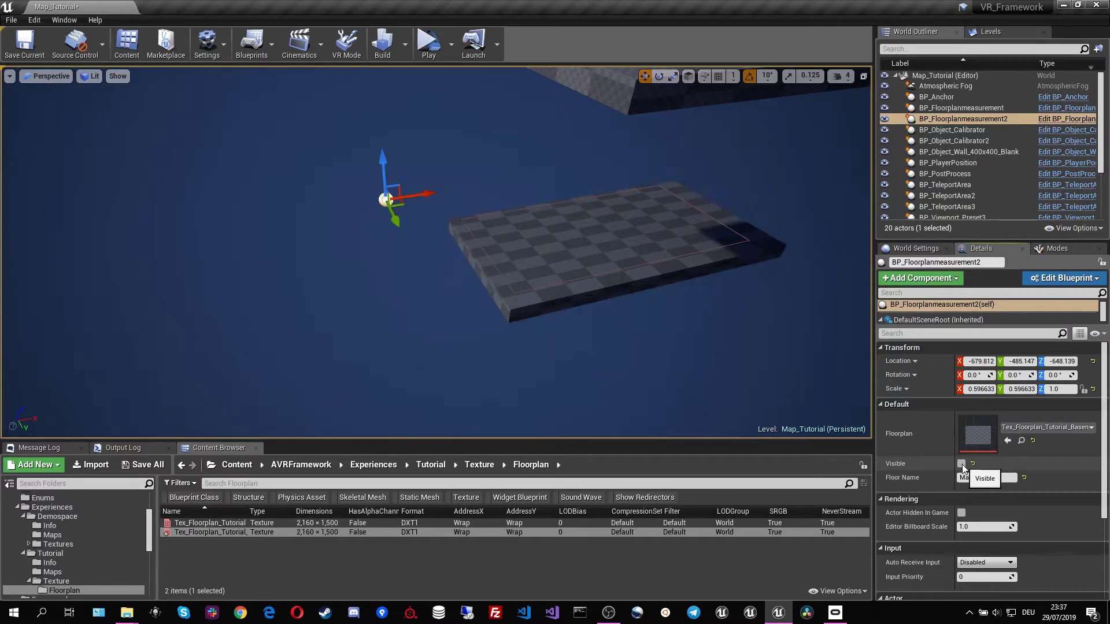
{"action": "left_click", "coordinate": [986, 477]}
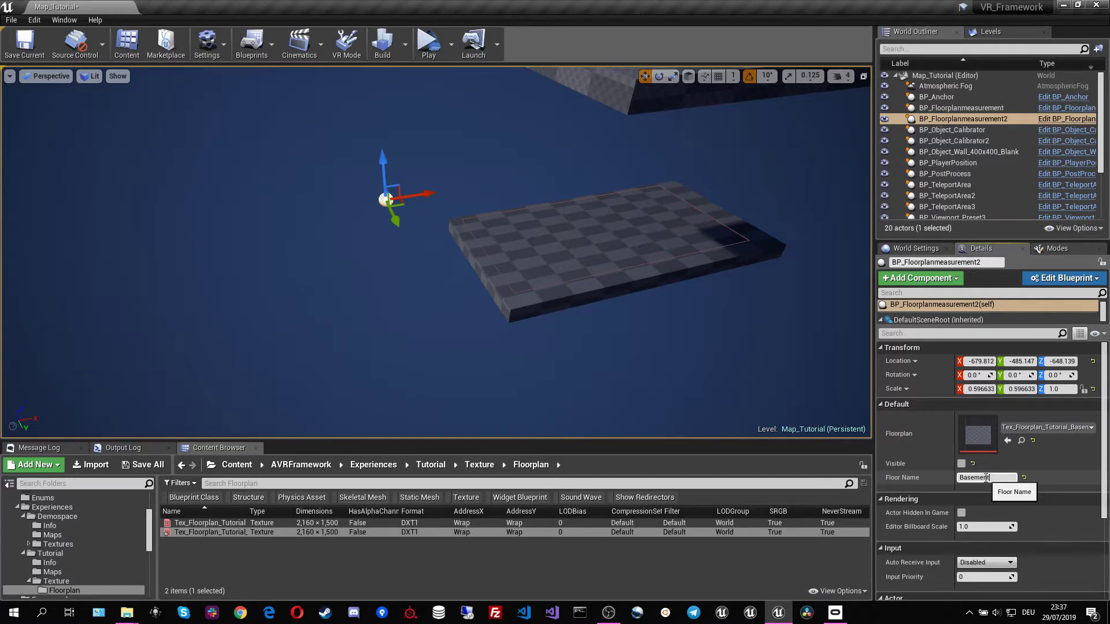
{"action": "key", "text": "Return"}
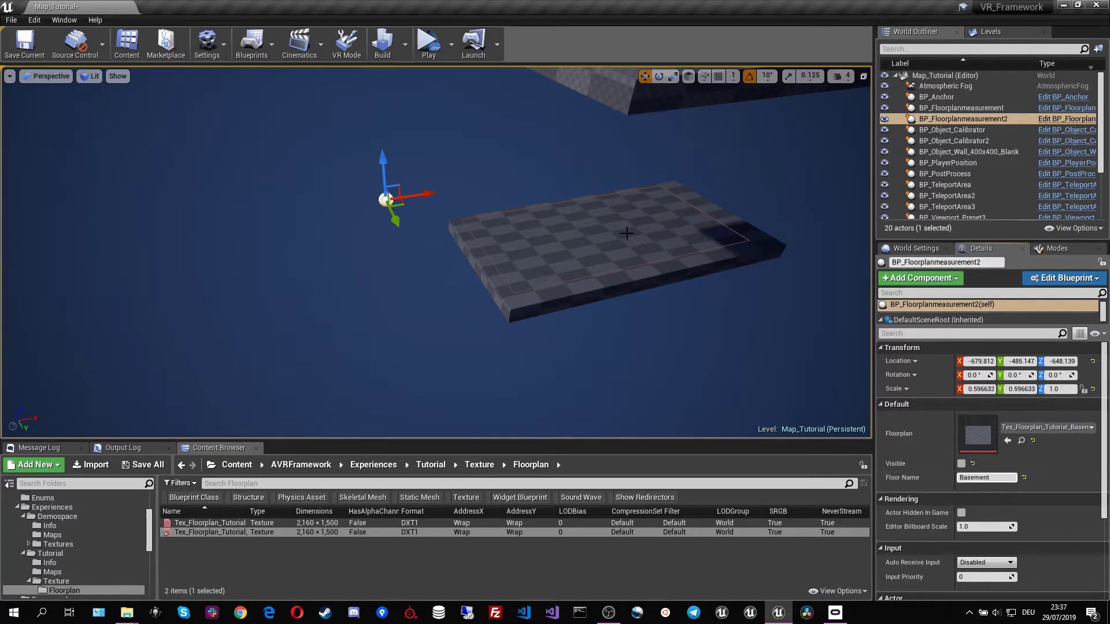
{"action": "left_click", "coordinate": [26, 52]}
Open BP_Experience_Level_Tutorial from the Tutorial Info folder at its Floorplans settings.
{"action": "left_click", "coordinate": [280, 568]}
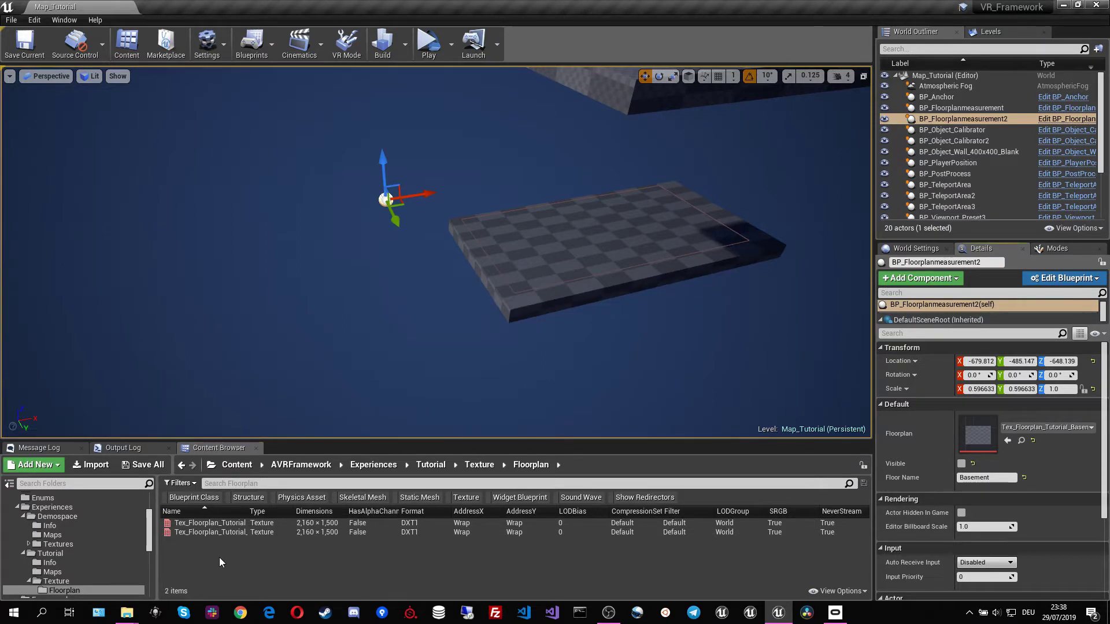
{"action": "left_click", "coordinate": [100, 563]}
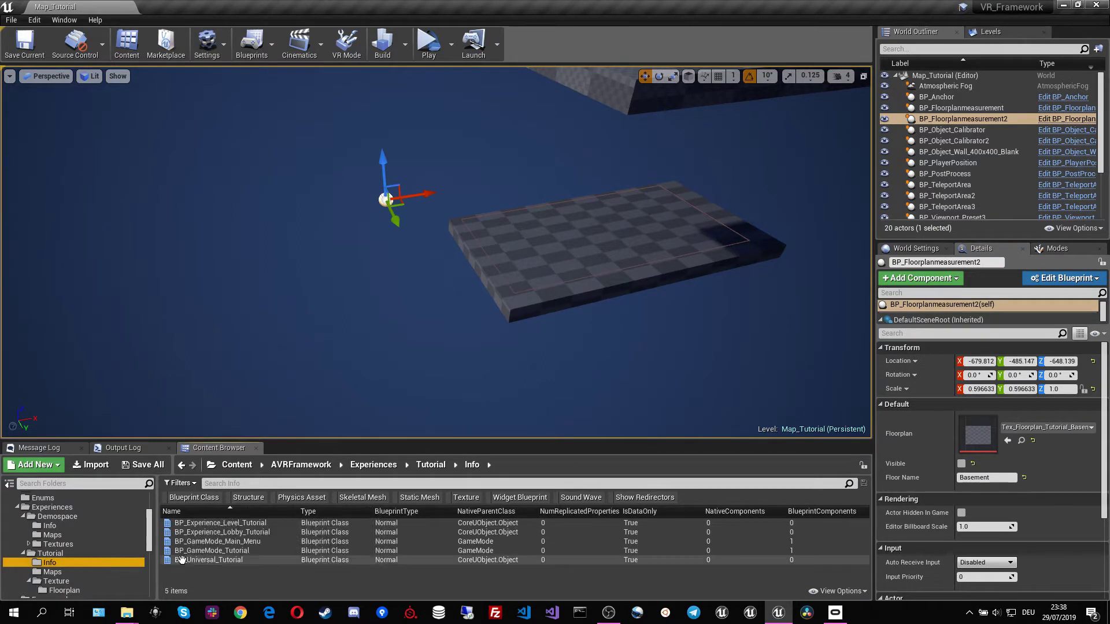
{"action": "double_click", "coordinate": [239, 521]}
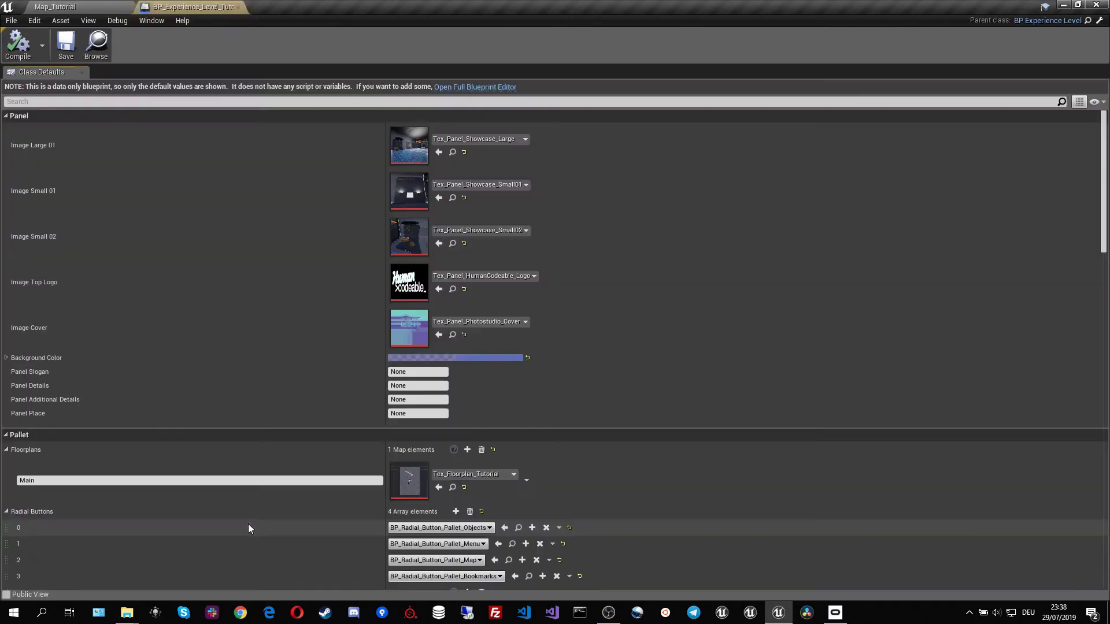
{"action": "scroll", "coordinate": [296, 423], "scroll_direction": "down", "scroll_amount": 2}
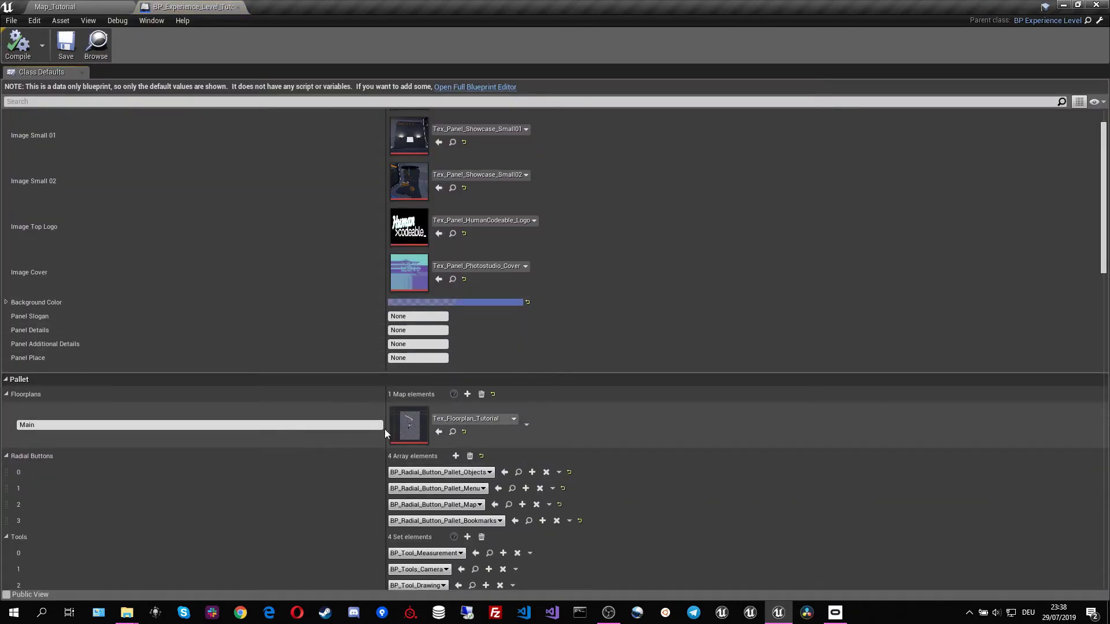
Add a Floorplans element named Basement with texture Tex_Floorplan_Tutorial_Basement, then compile and close the blueprint.
{"action": "left_click", "coordinate": [467, 394]}
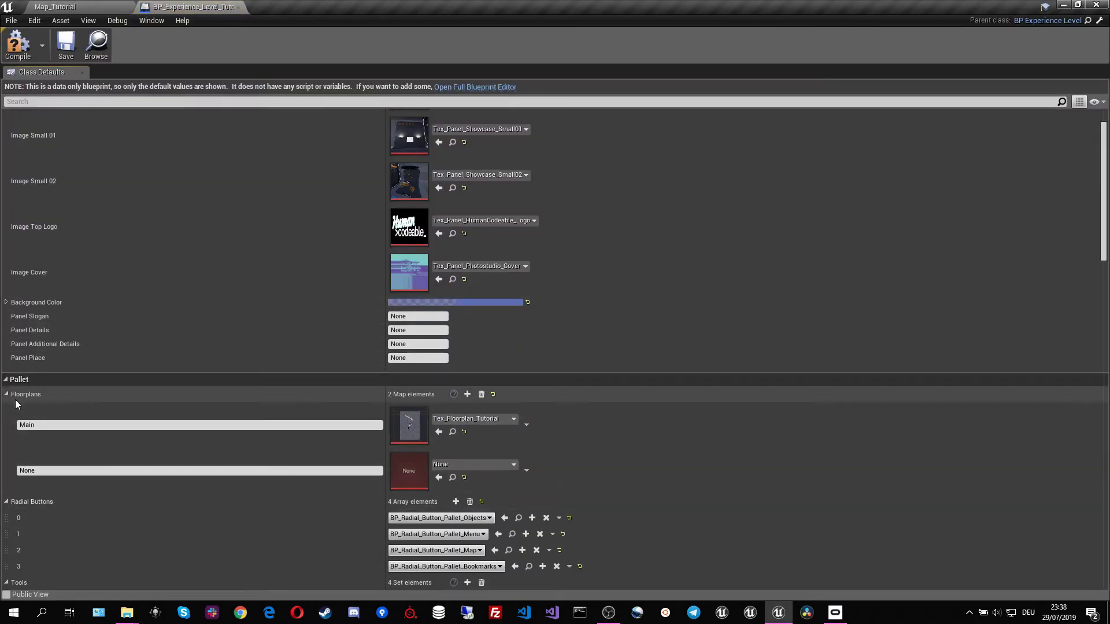
{"action": "left_click", "coordinate": [55, 470]}
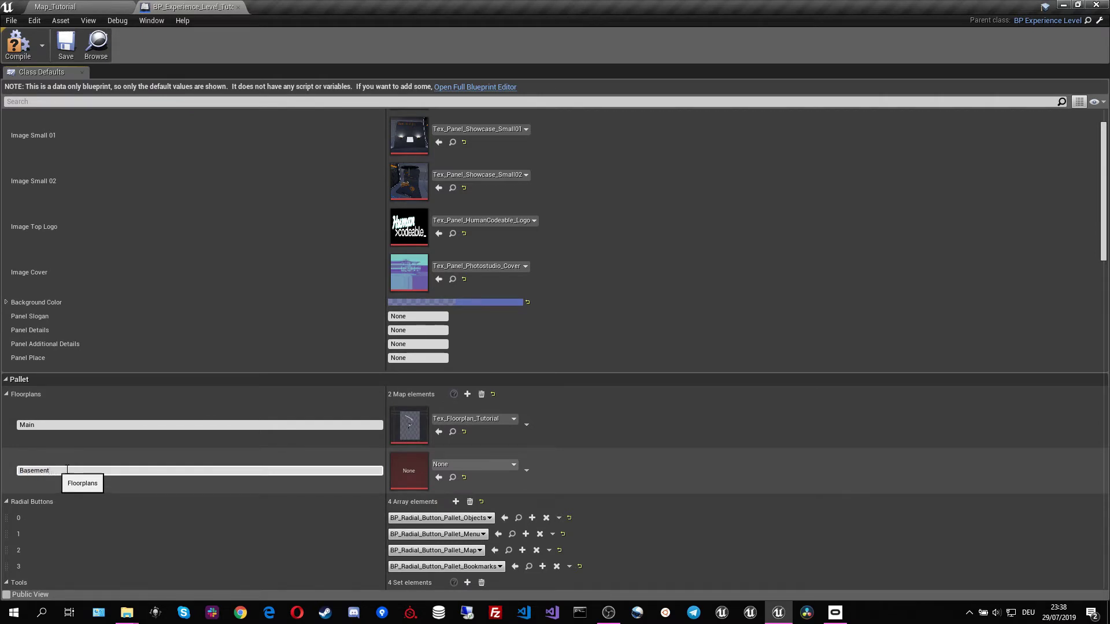
{"action": "left_click", "coordinate": [467, 466]}
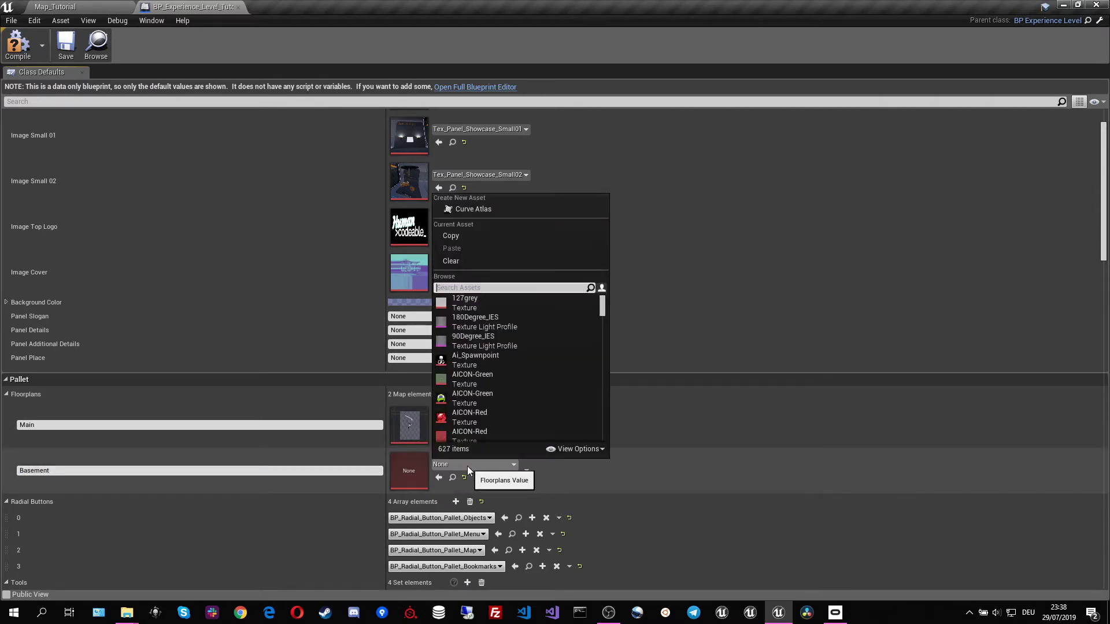
{"action": "type", "text": "basement"}
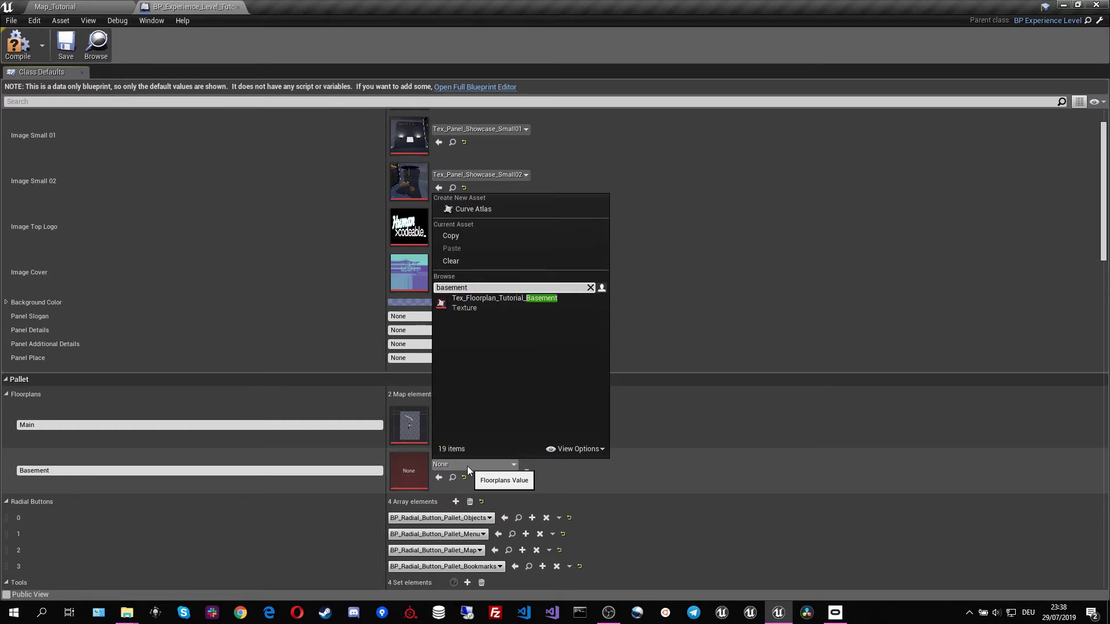
{"action": "left_click", "coordinate": [512, 303]}
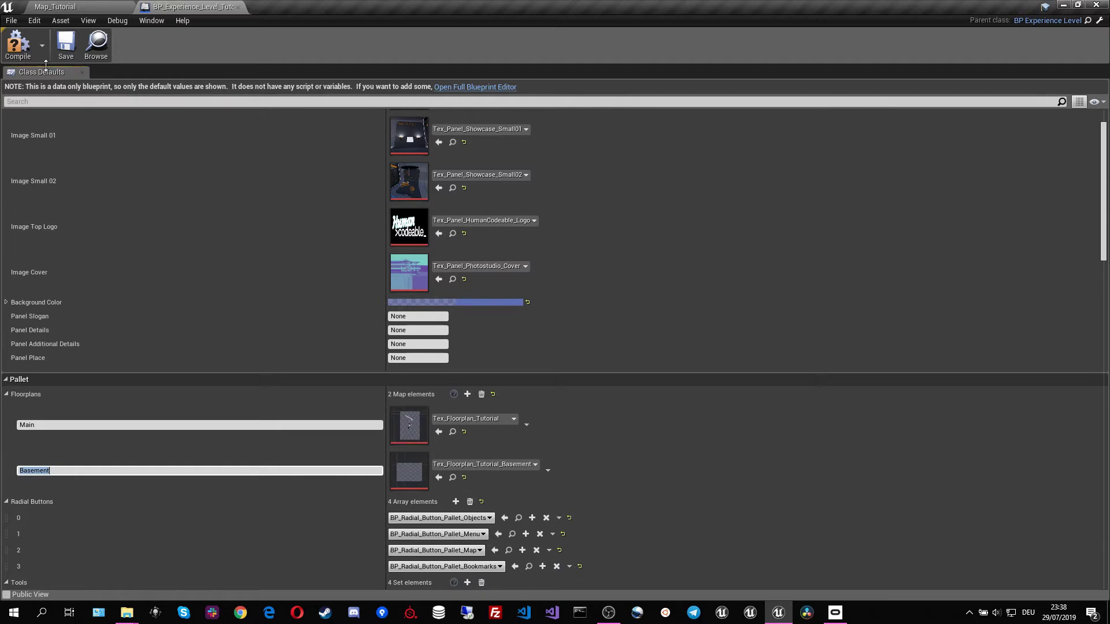
{"action": "left_click", "coordinate": [26, 53]}
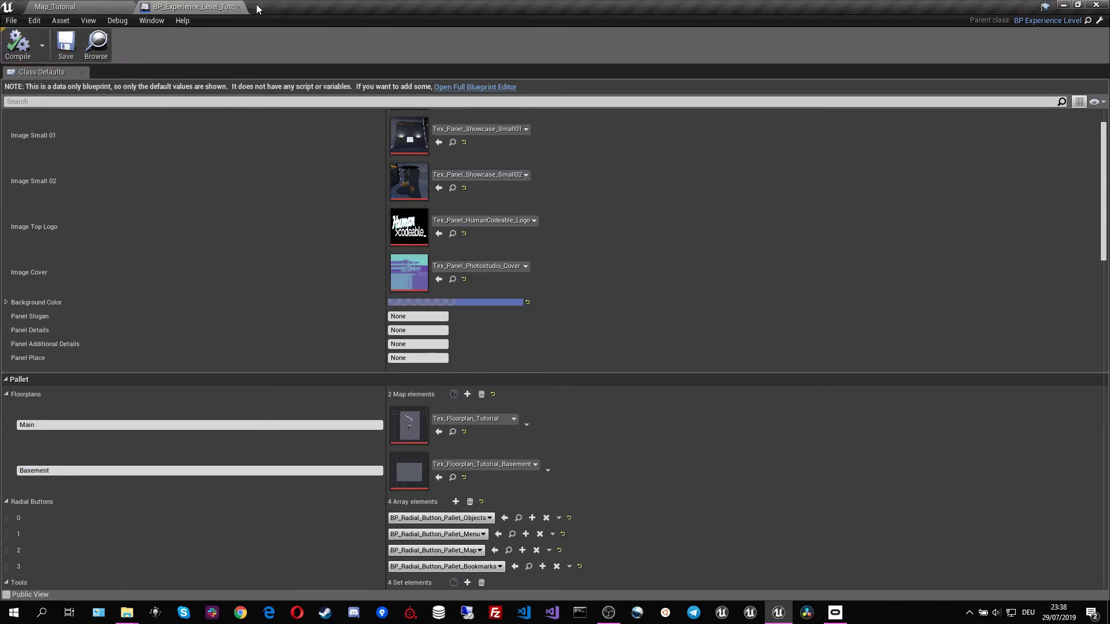
{"action": "left_click", "coordinate": [238, 7]}
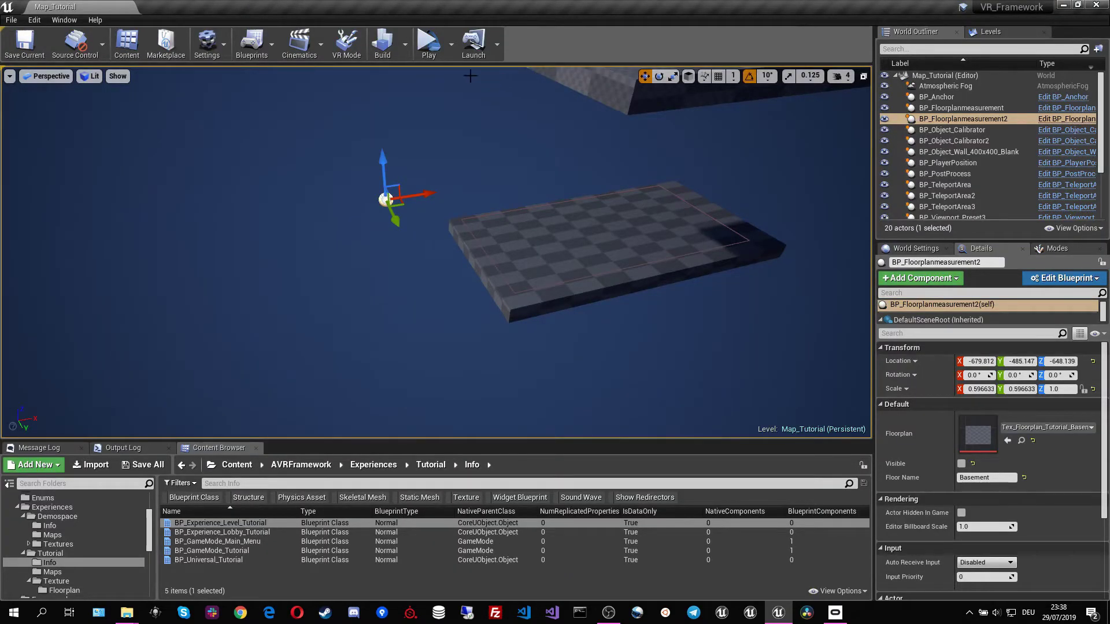
Play the level in VR, show the Basement floor on the minimap and test teleporting in the basement.
{"action": "left_click", "coordinate": [426, 54]}
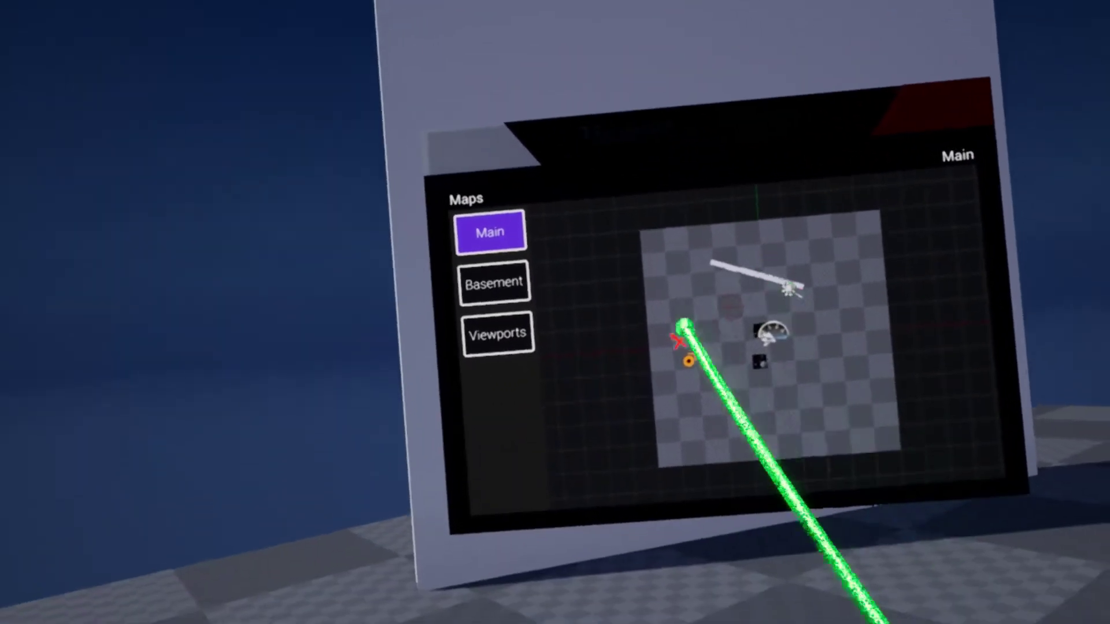
{"action": "left_click", "coordinate": [494, 282]}
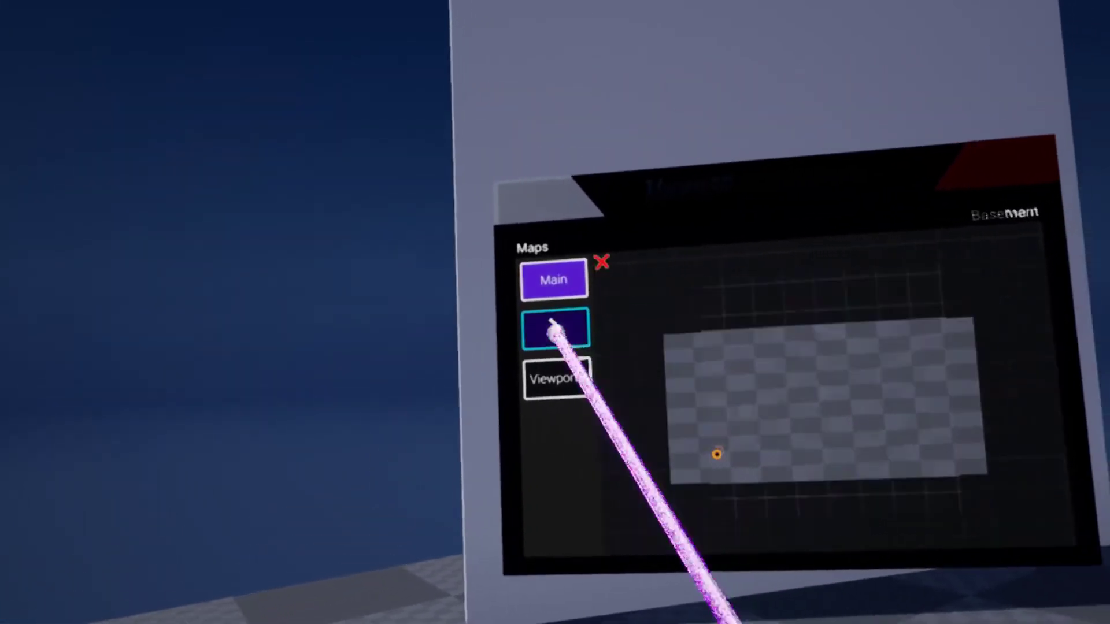
{"action": "left_click", "coordinate": [554, 328]}
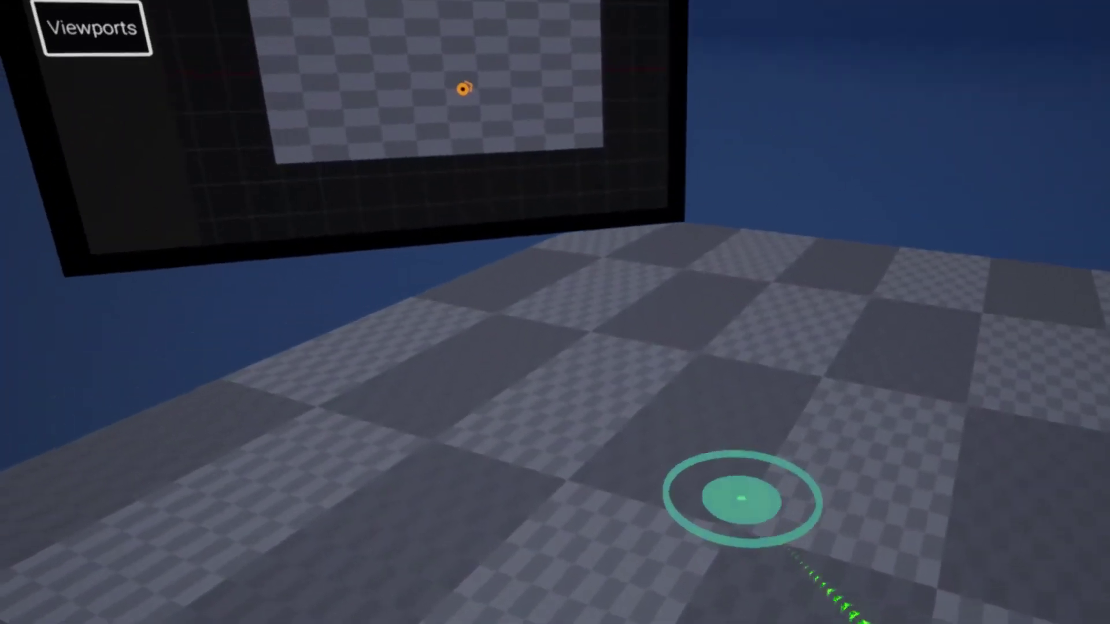
{"action": "left_click", "coordinate": [741, 498]}
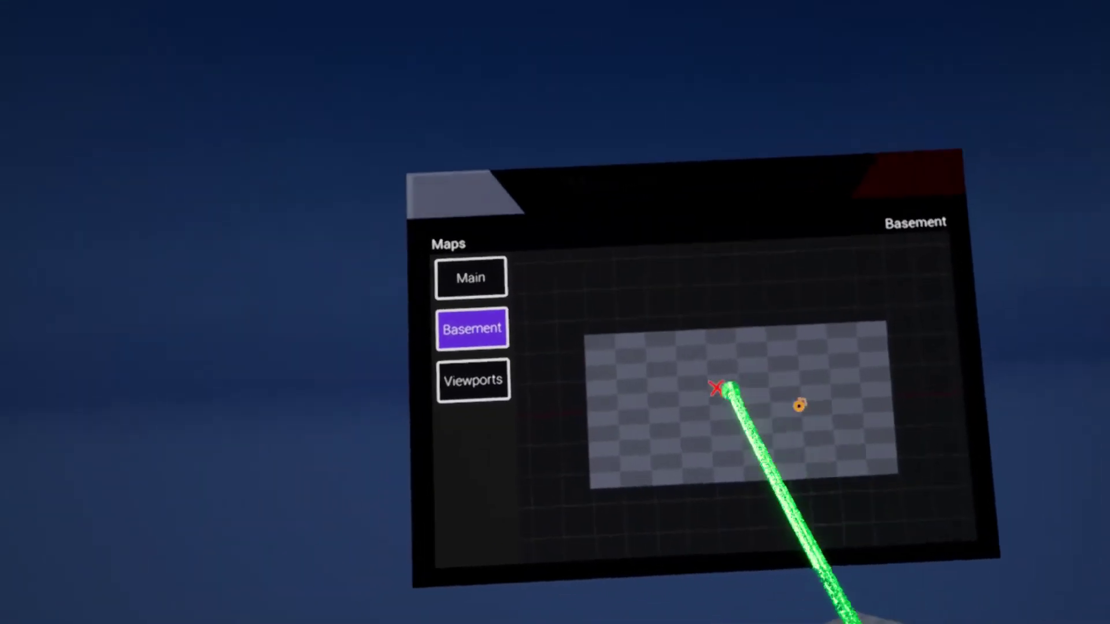
{"action": "left_click", "coordinate": [757, 415]}
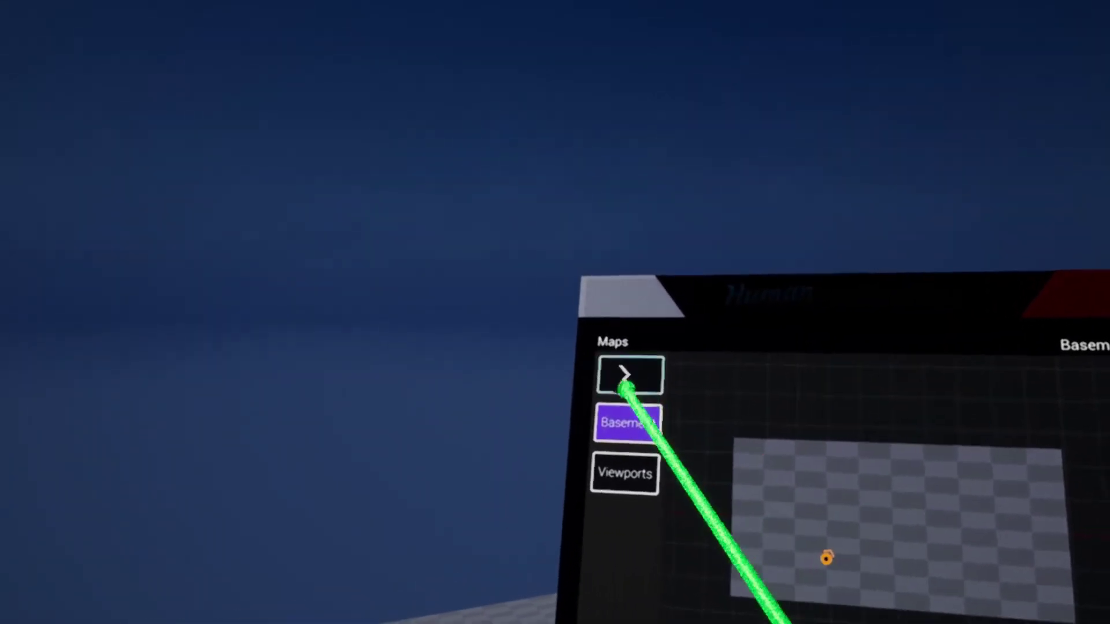
Switch the minimap back to the Main floor to test changing between floors.
{"action": "left_click", "coordinate": [626, 382]}
{"action": "left_click", "coordinate": [627, 422]}
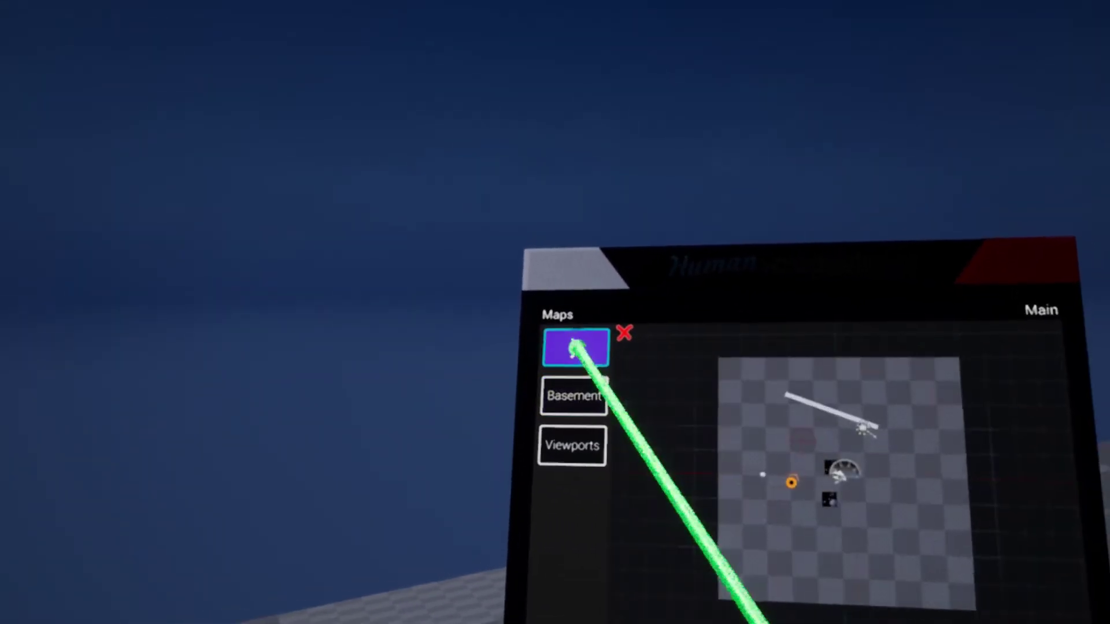
{"action": "left_click", "coordinate": [586, 355]}
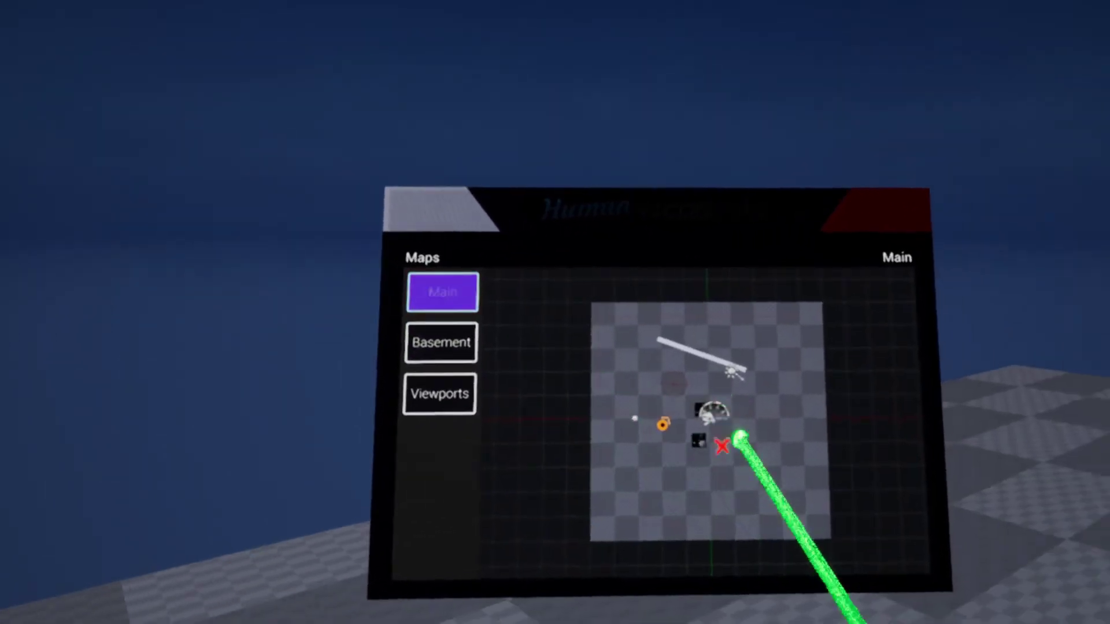